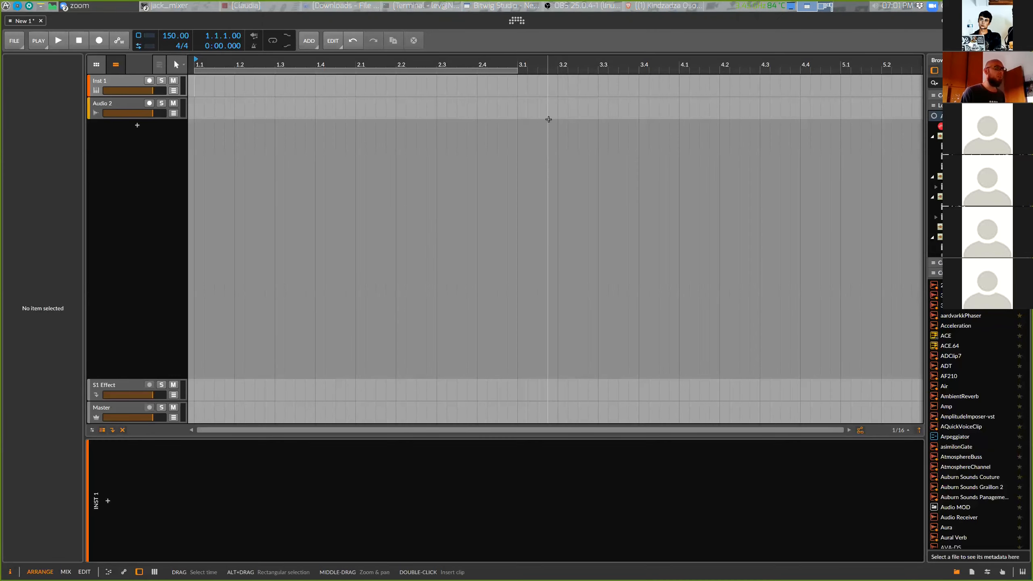
Increase the GUI scaling of the program
right_click(518, 25)
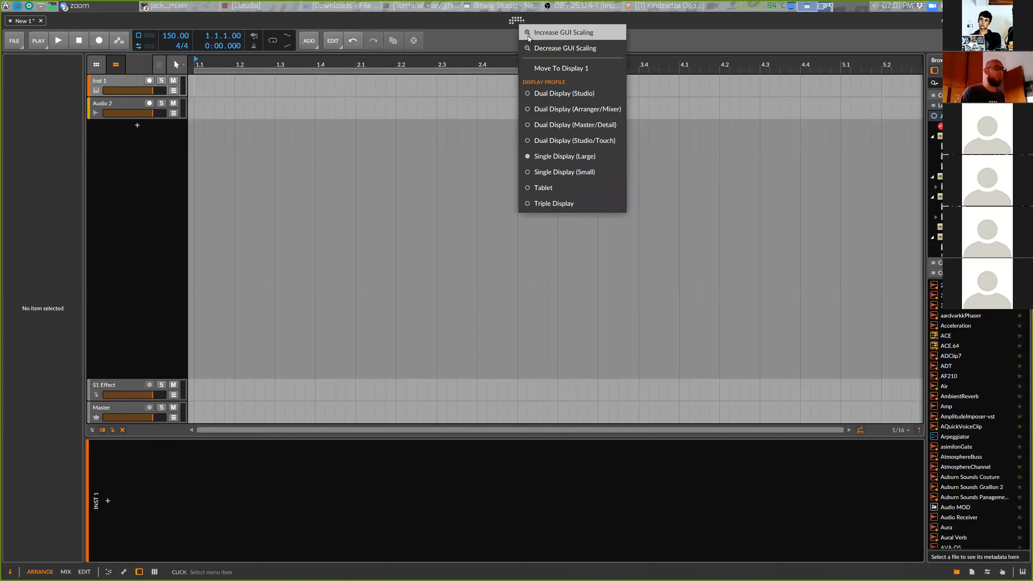
left_click(529, 33)
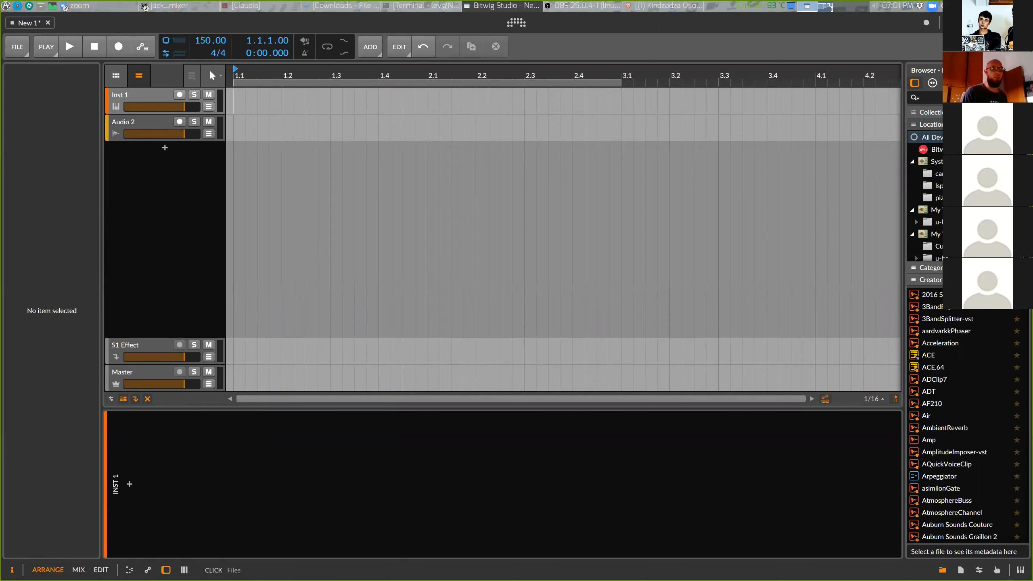
Open the file browser and expand a recent project folder and its preset subfolder
left_click(1020, 83)
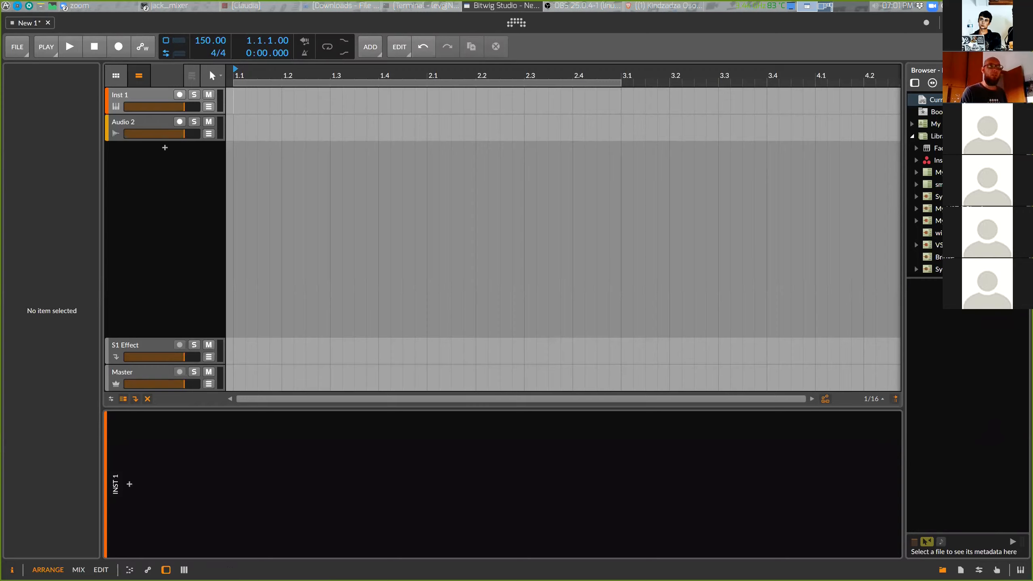
left_click(925, 101)
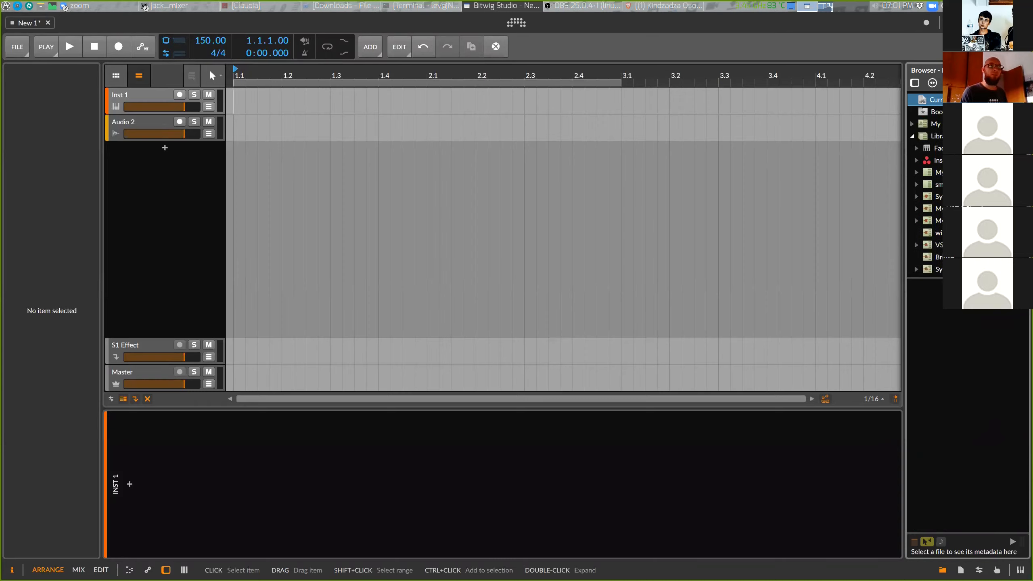
scroll(928, 183, "down", 3)
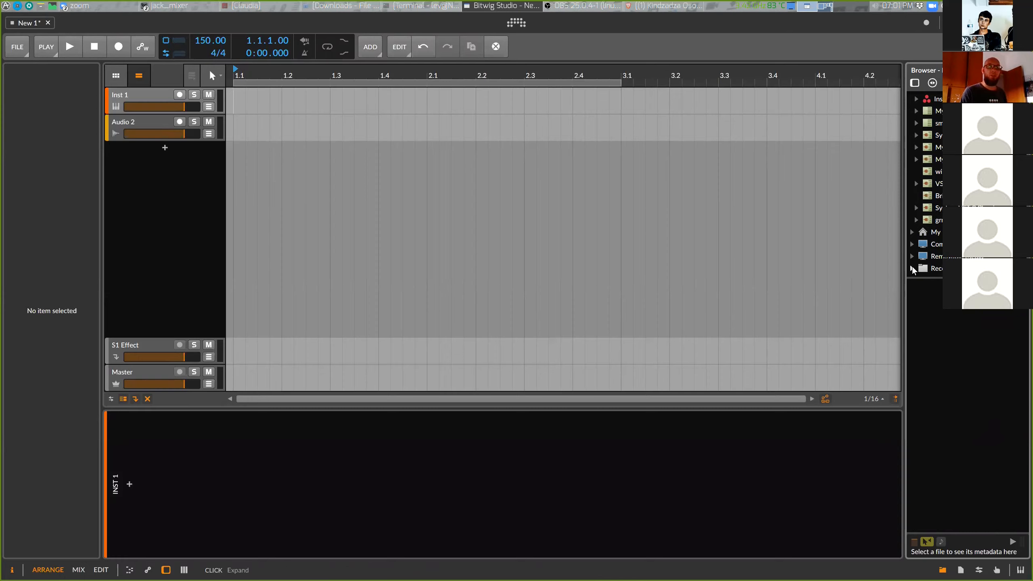
scroll(921, 260, "down", 3)
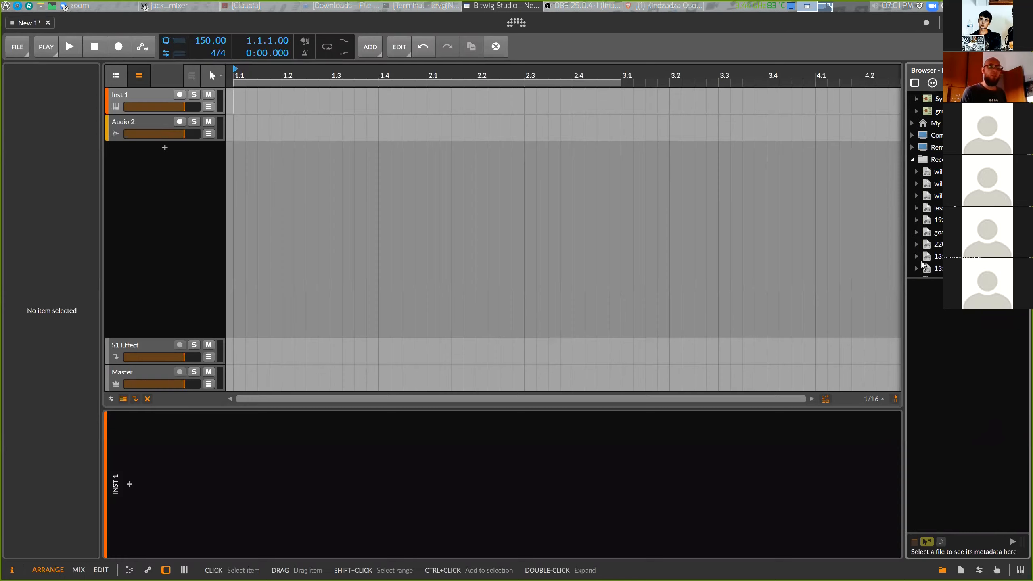
scroll(921, 261, "down", 2)
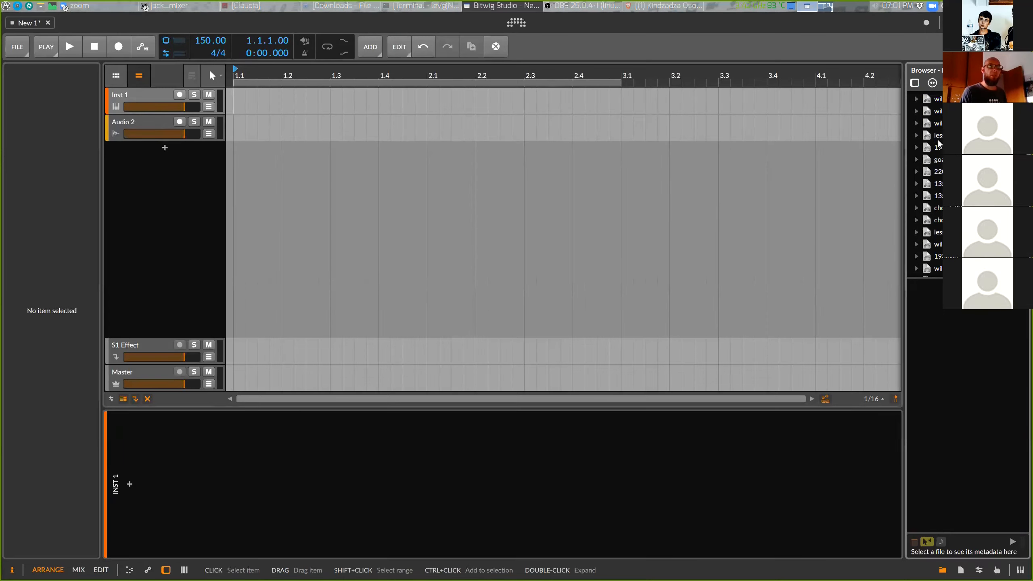
left_click(916, 147)
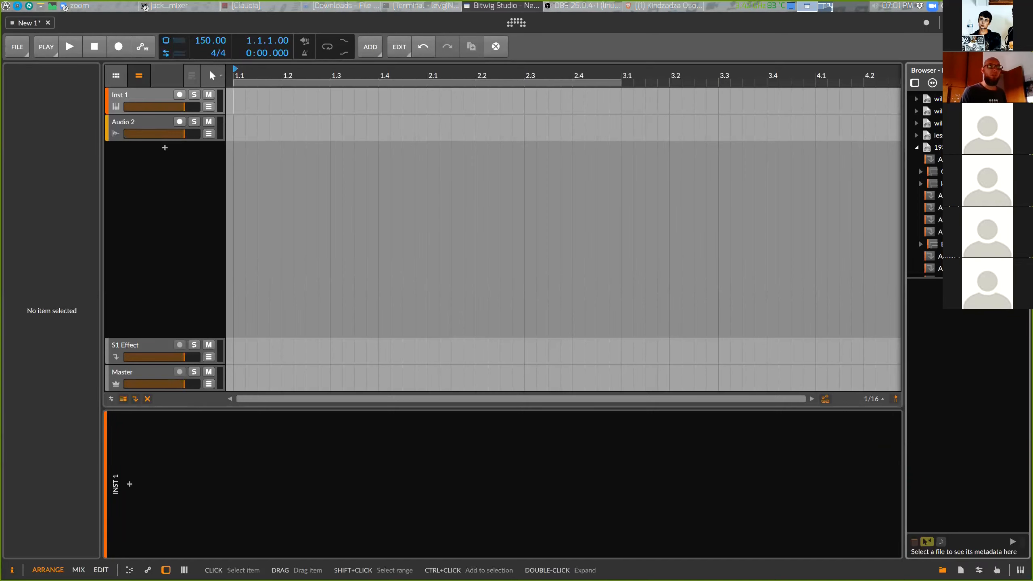
scroll(935, 183, "down", 2)
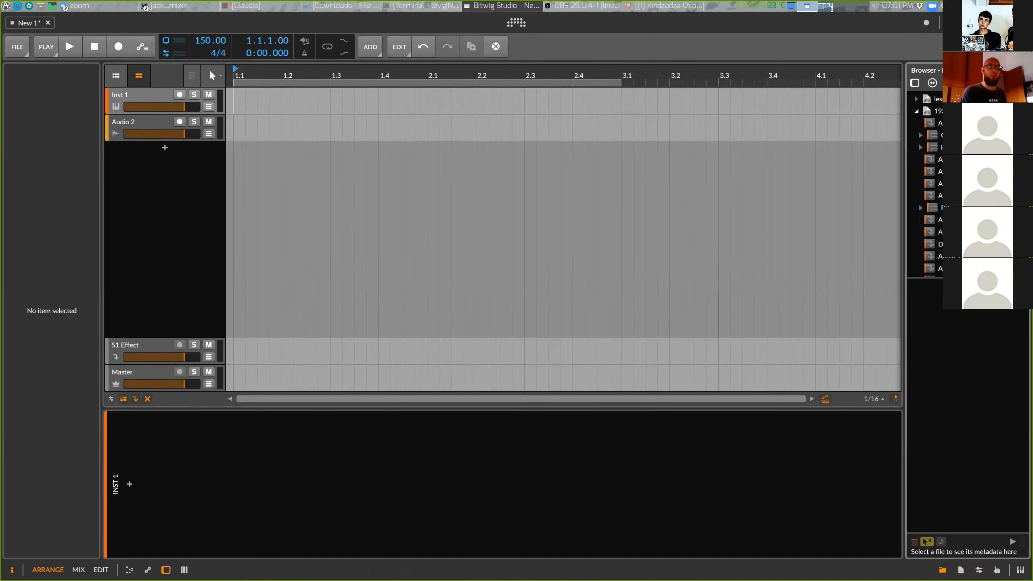
scroll(932, 183, "down", 3)
scroll(932, 183, "up", 2)
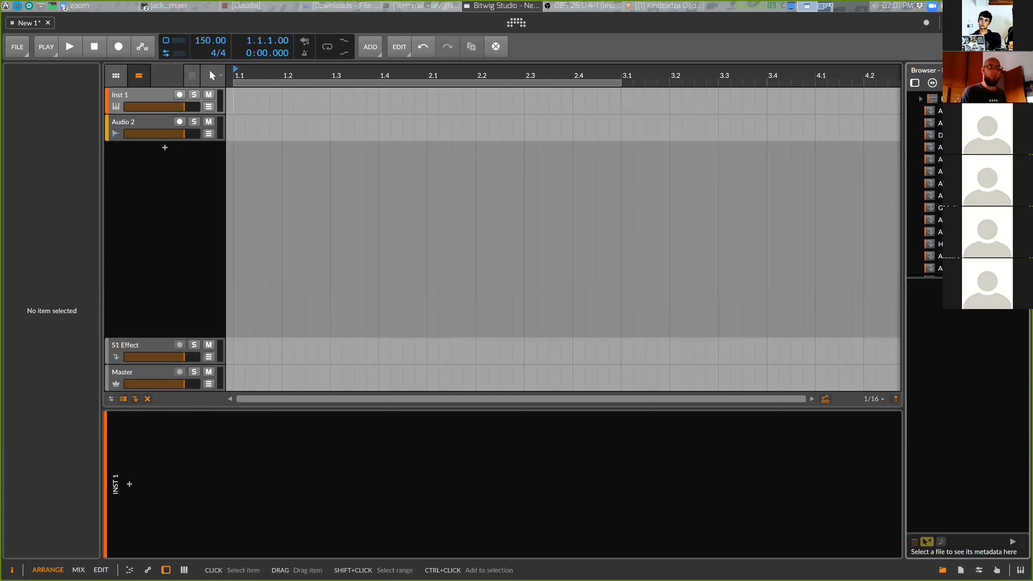
scroll(931, 183, "up", 1)
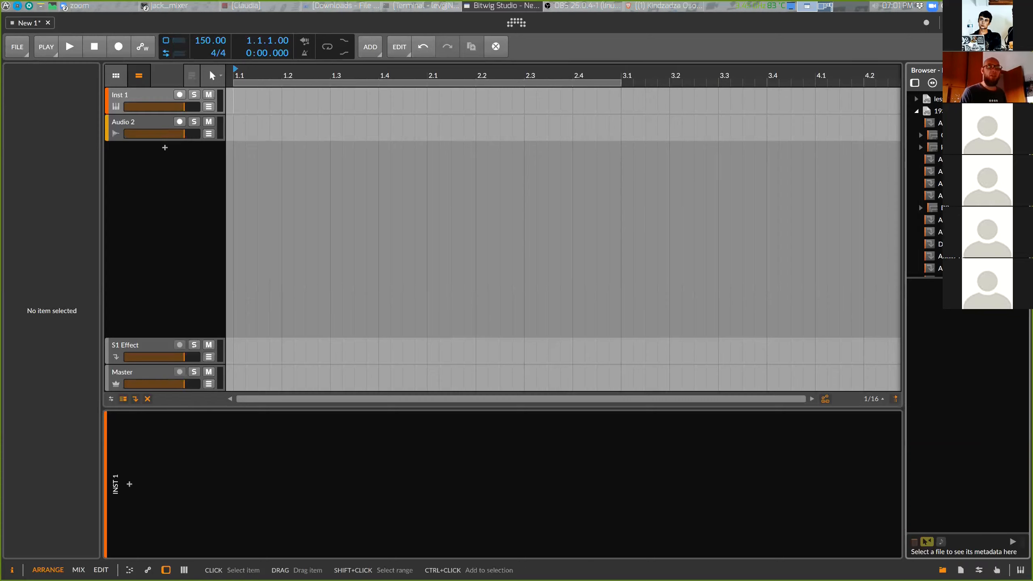
left_click(921, 147)
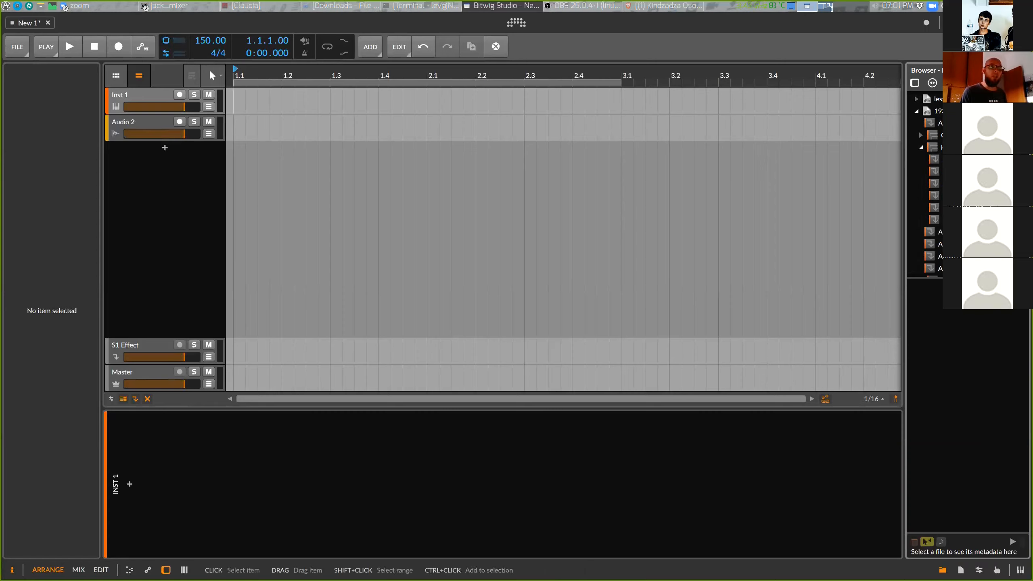
left_click_drag(934, 159, 574, 164)
left_click_drag(381, 156, 244, 167)
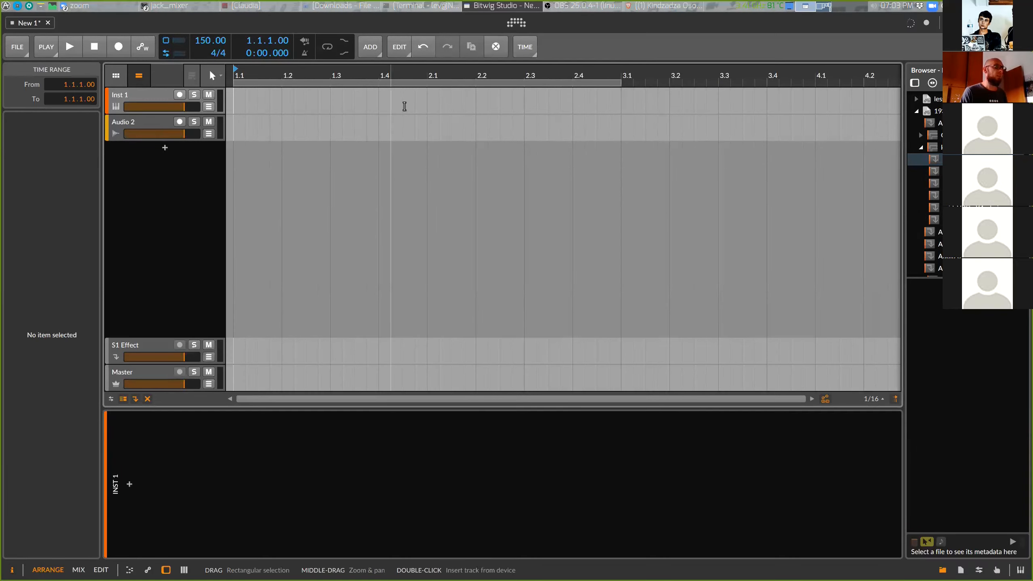
left_click(152, 125)
left_click(153, 125)
left_click(139, 99)
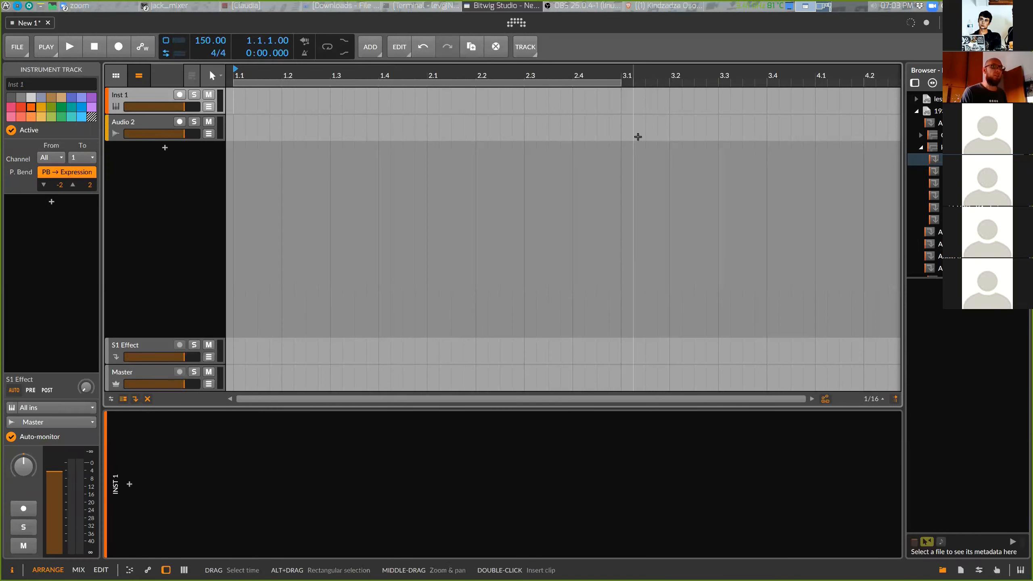
Insert the Grid_kick2019_Linn preset from the subfolder as a new track with its clip
double_click(935, 160)
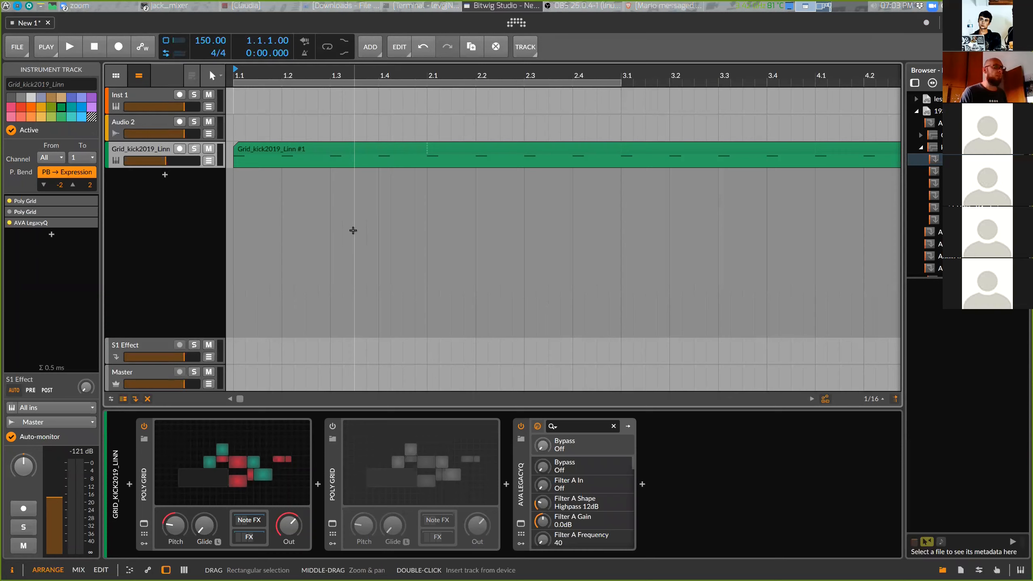
left_click_drag(366, 197, 496, 190)
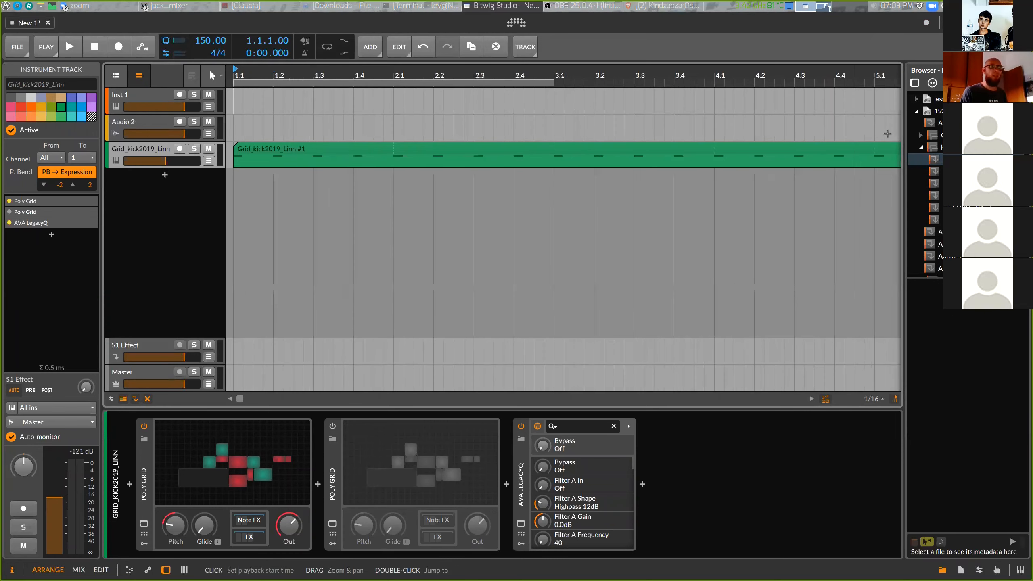
Play and stop the arrangement several times to audition the kick pattern
scroll(915, 154, "up", 3)
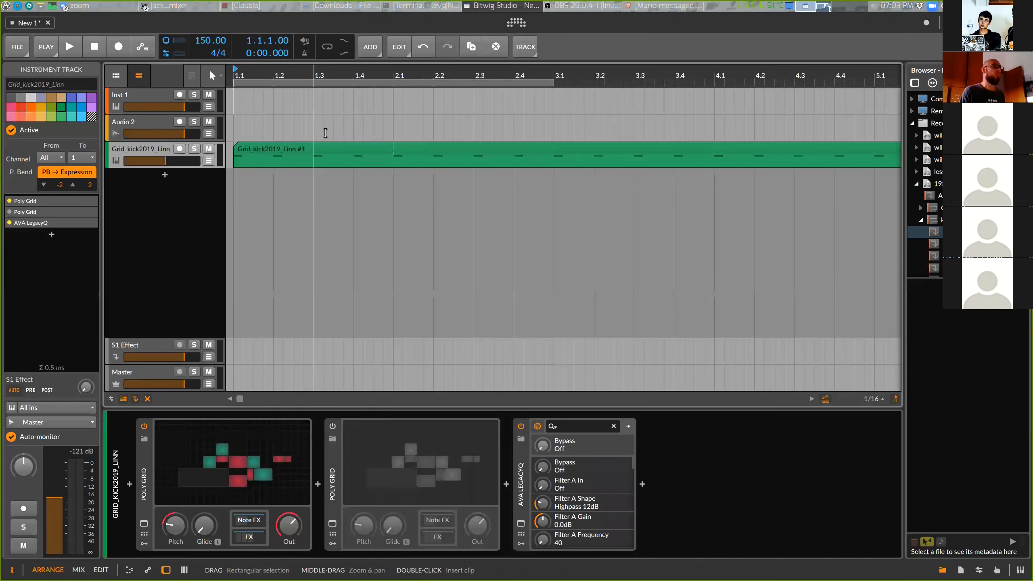
key("space")
key("space")
key("space")
key("space")
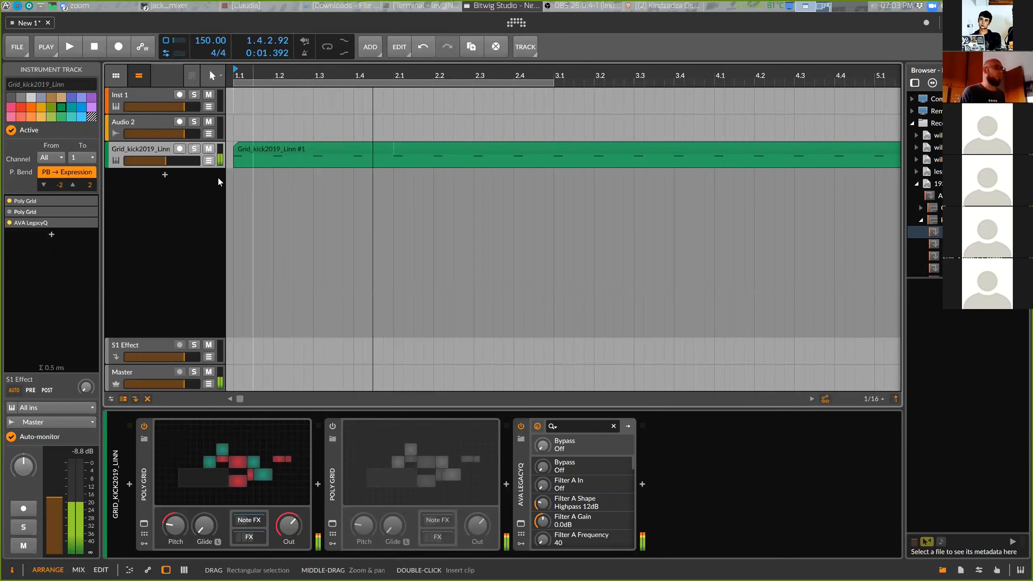
key("space")
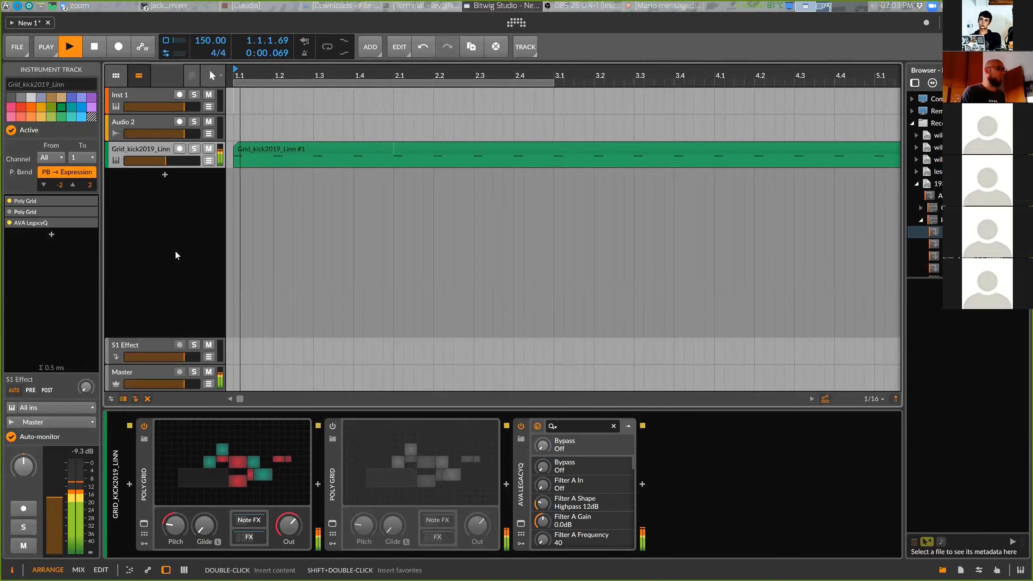
key("space")
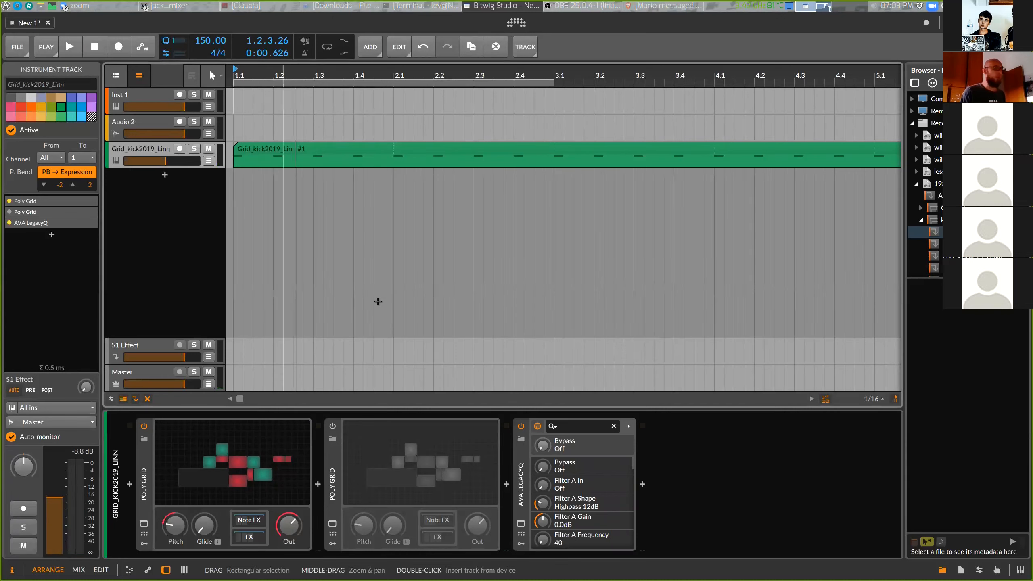
left_click_drag(184, 384, 187, 384)
key("space")
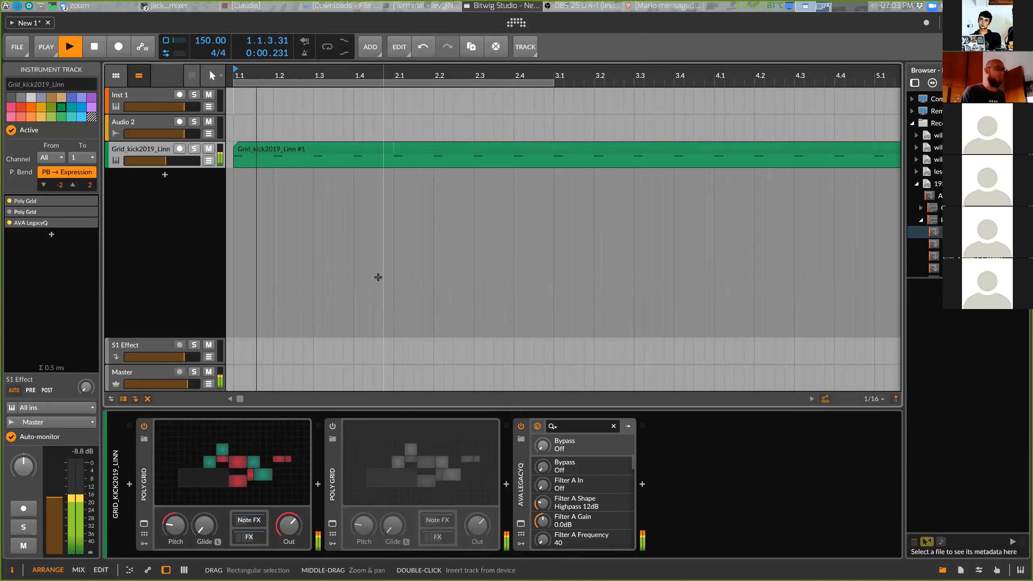
key("space")
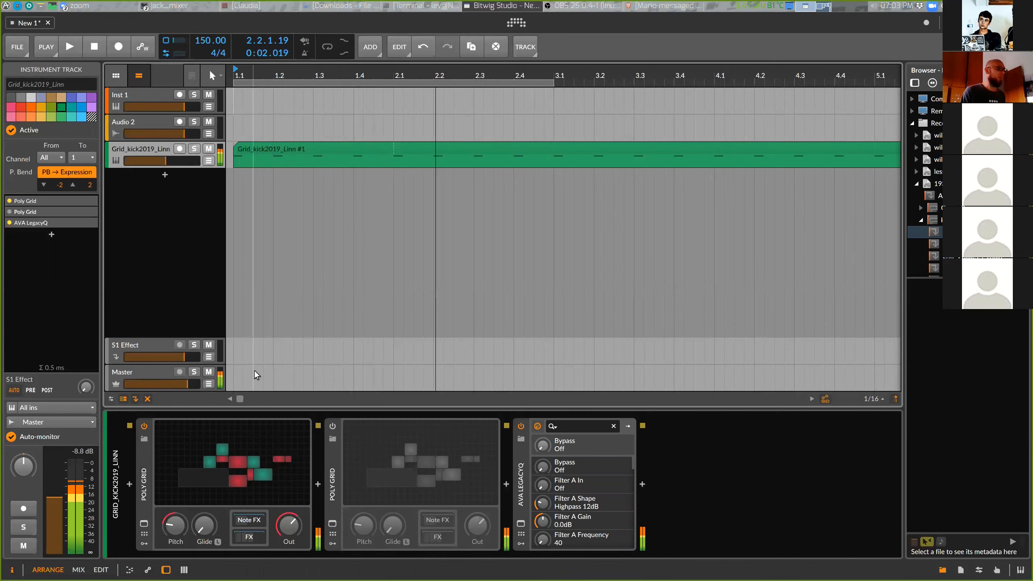
left_click_drag(187, 384, 190, 384)
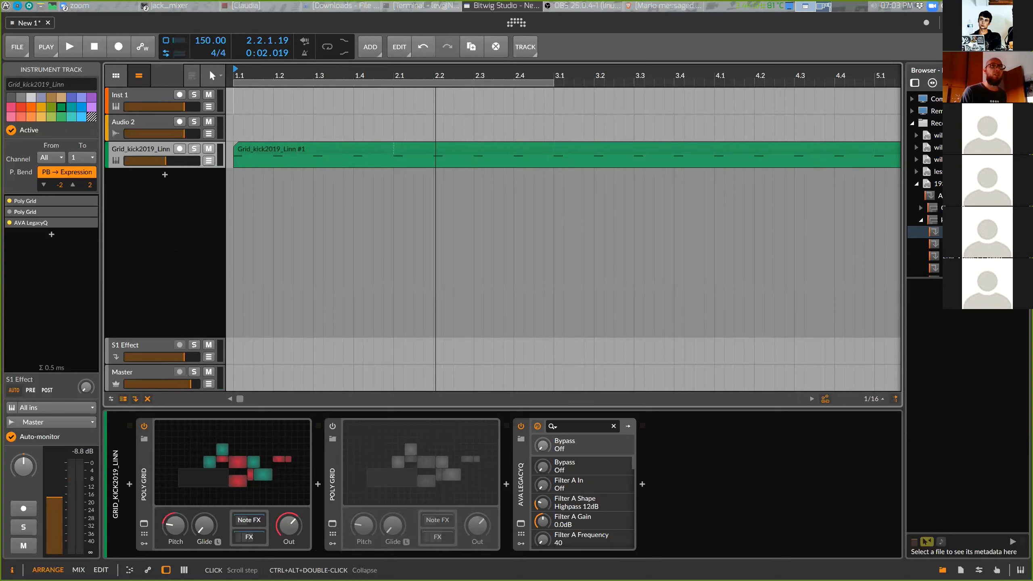
Add a drum preset from the same project folder into the arranger as a new Drum Machine track
scroll(926, 184, "down", 2)
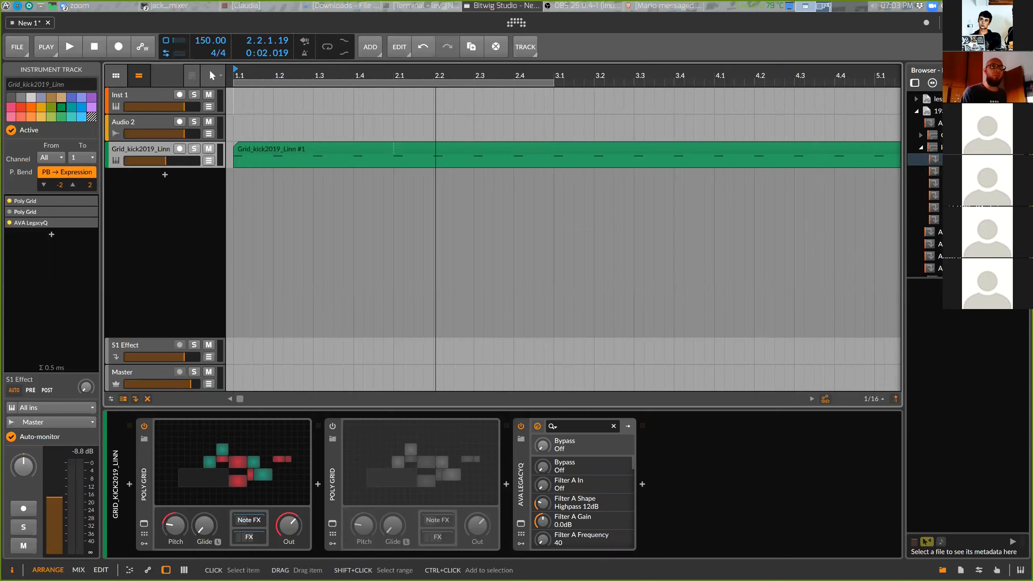
scroll(926, 183, "down", 1)
scroll(925, 184, "down", 2)
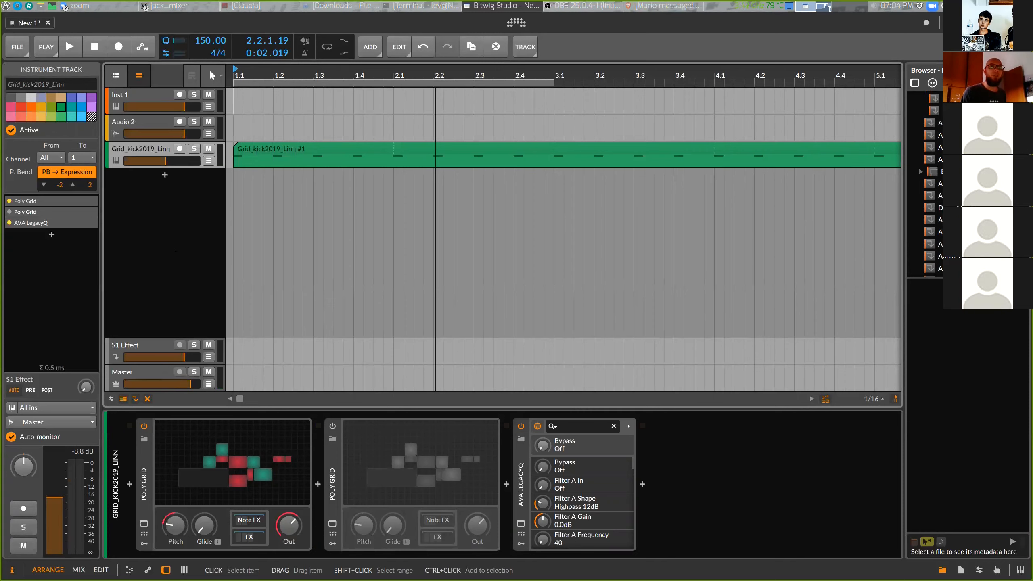
left_click(929, 210)
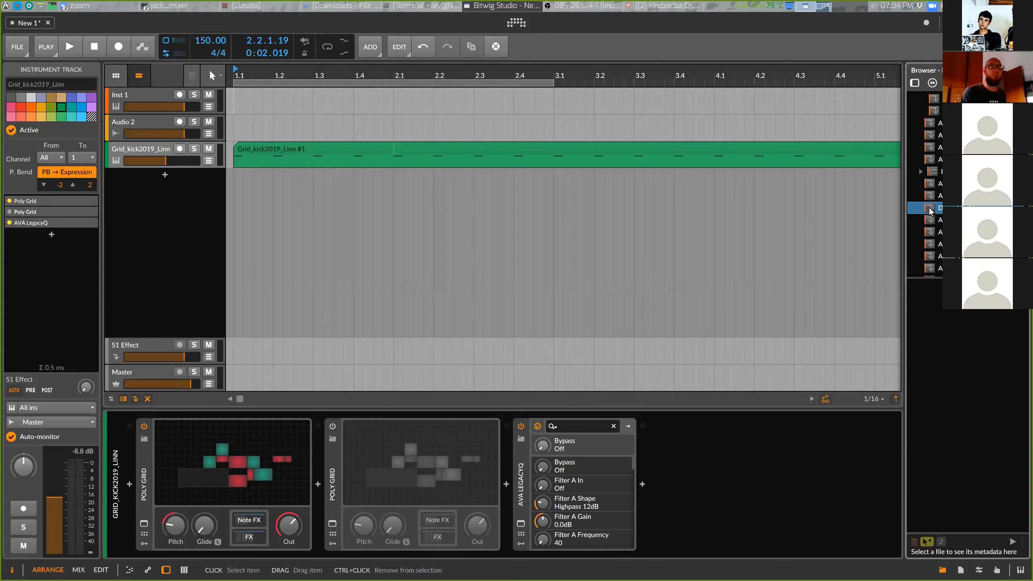
left_click_drag(932, 210, 205, 170)
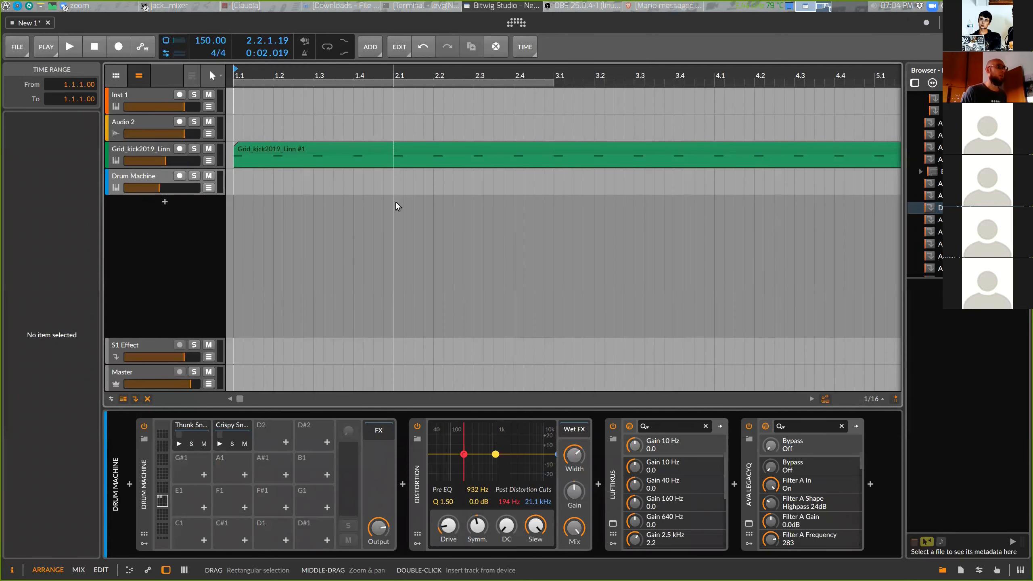
Audition the Thunk and Crispy snare pads of the drum machine, starting and stopping their playback
left_click(178, 443)
left_click(219, 444)
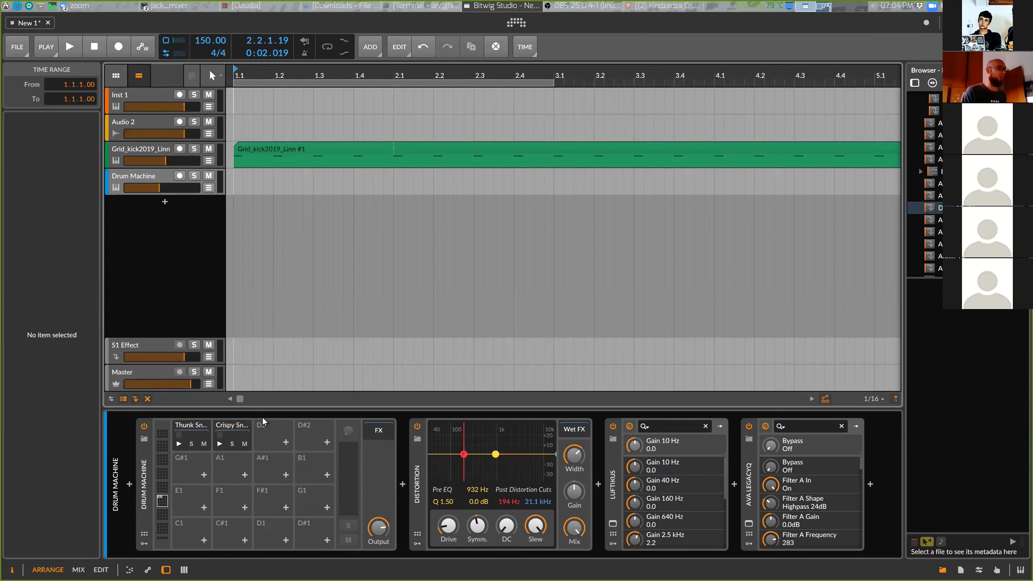
left_click(219, 443)
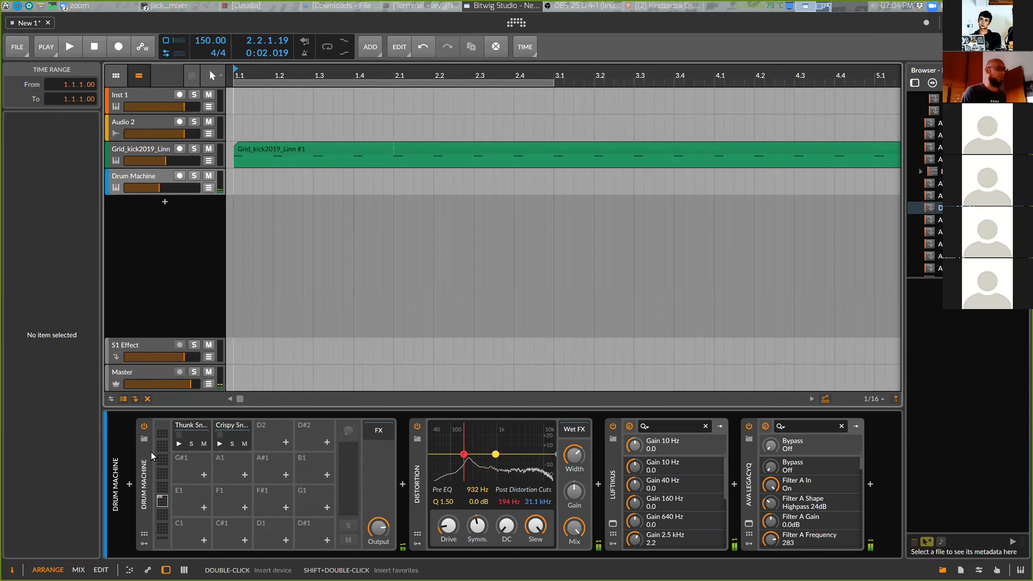
left_click(179, 444)
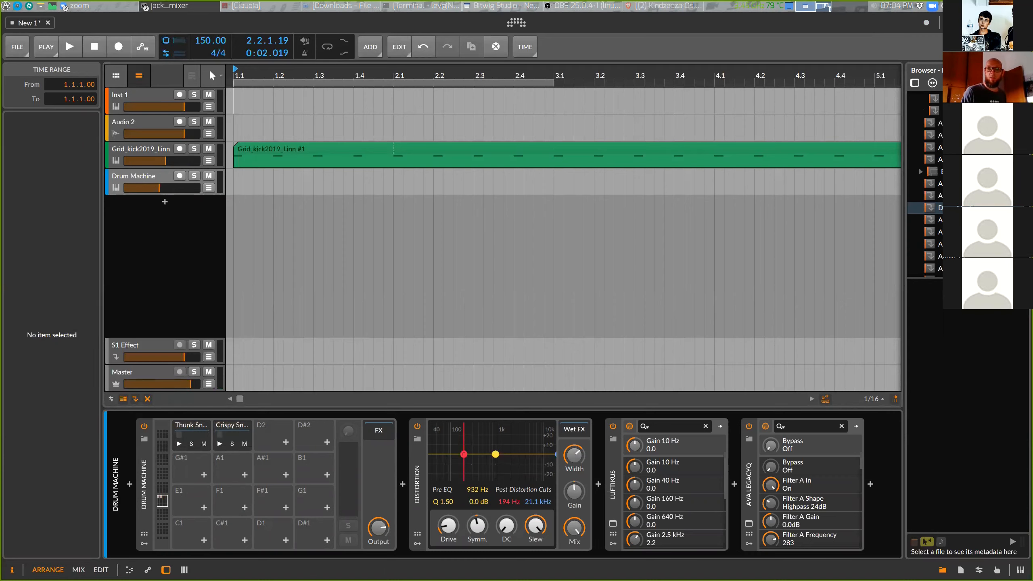
Add a new instrument track below the Grid_kick2019_Linn track
left_click(128, 150)
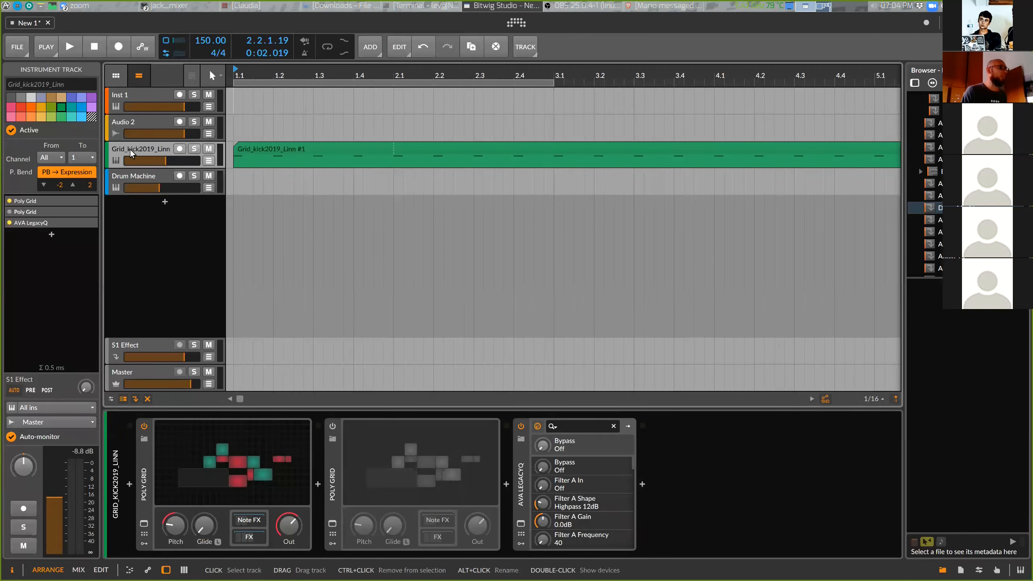
right_click(130, 149)
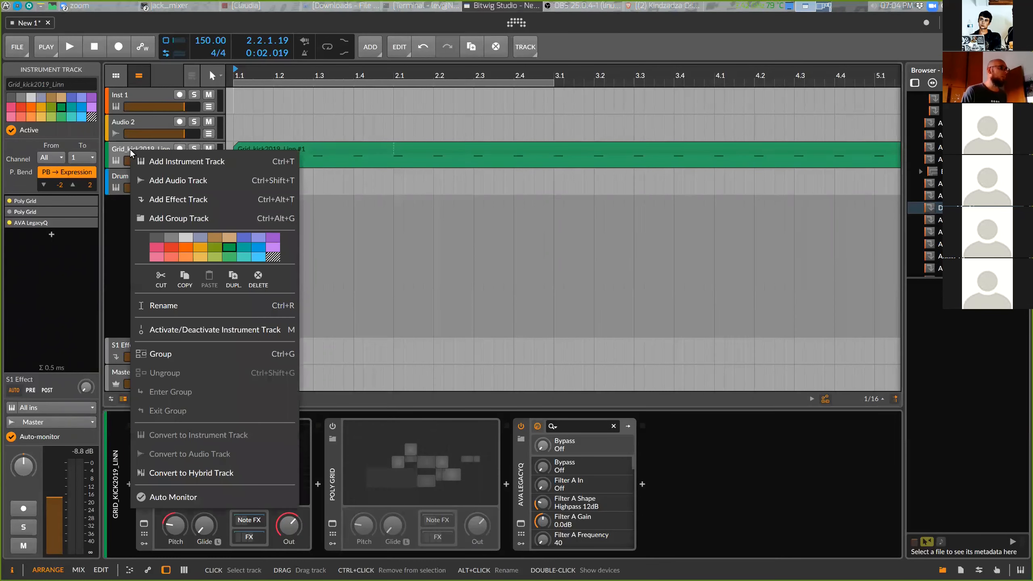
left_click(191, 163)
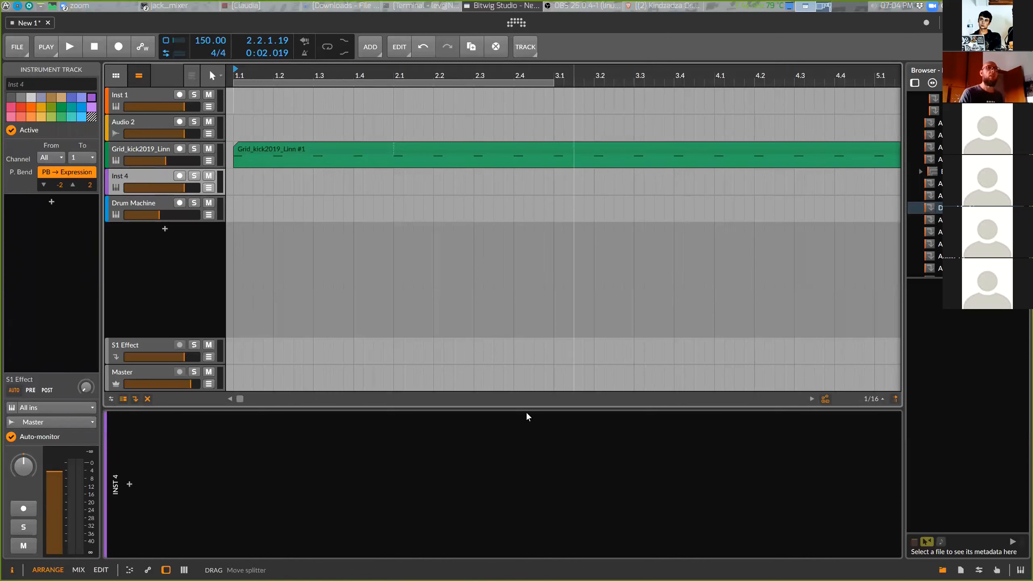
Switch the browser back to the device list
scroll(968, 186, "up", 10)
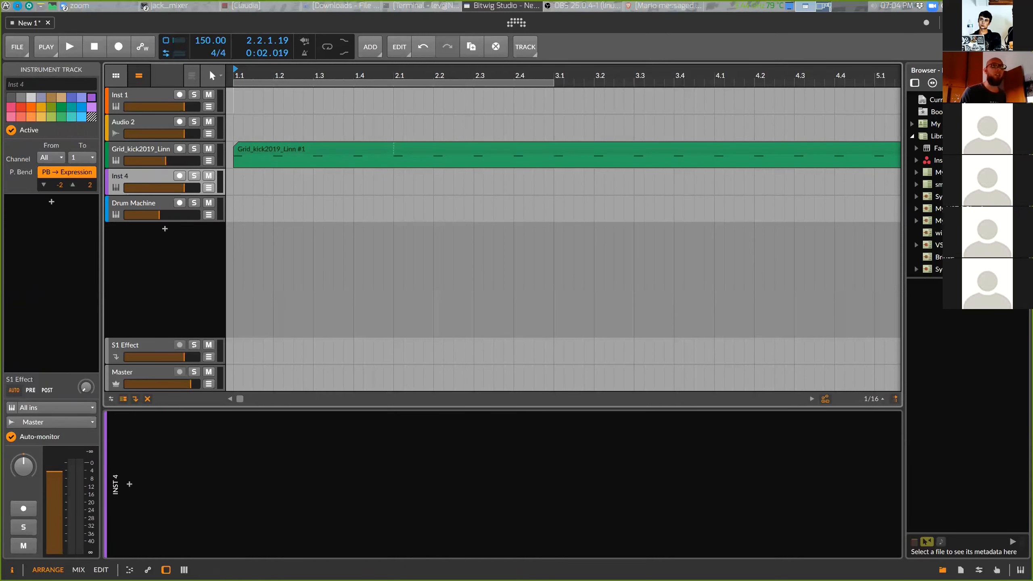
left_click(917, 84)
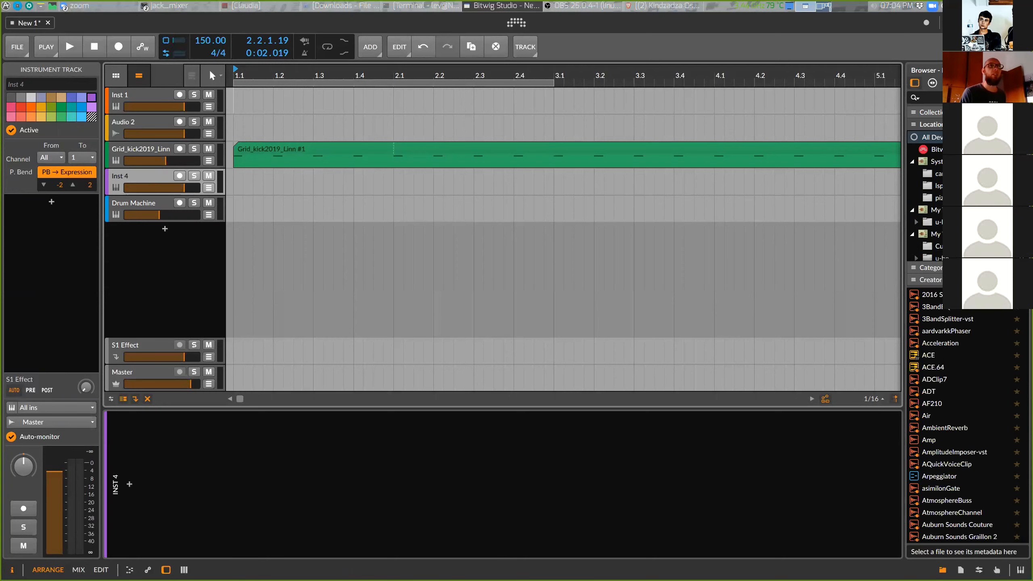
Search the browser for grid and load the Poly Grid instrument onto the empty Inst 4 track
left_click(924, 97)
type("grid")
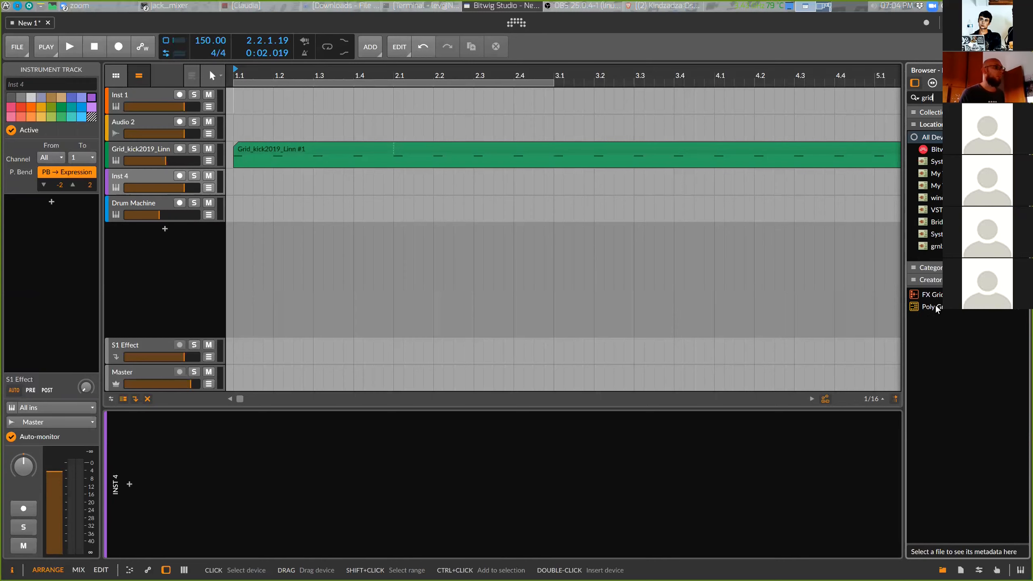
left_click_drag(934, 308, 795, 372)
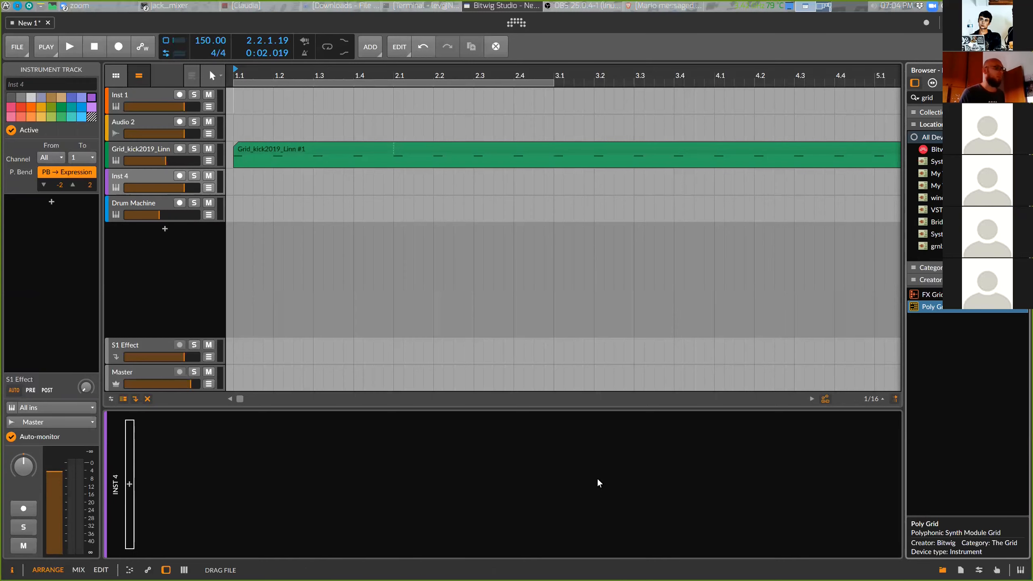
left_click_drag(598, 481, 590, 494)
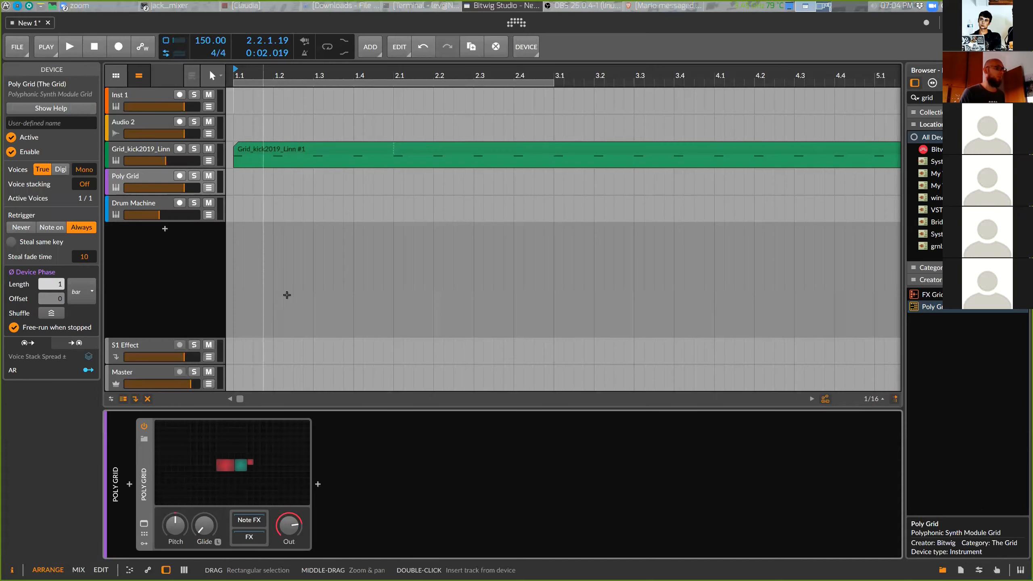
Insert a one-bar clip on the Poly Grid track
left_click_drag(240, 186, 389, 178)
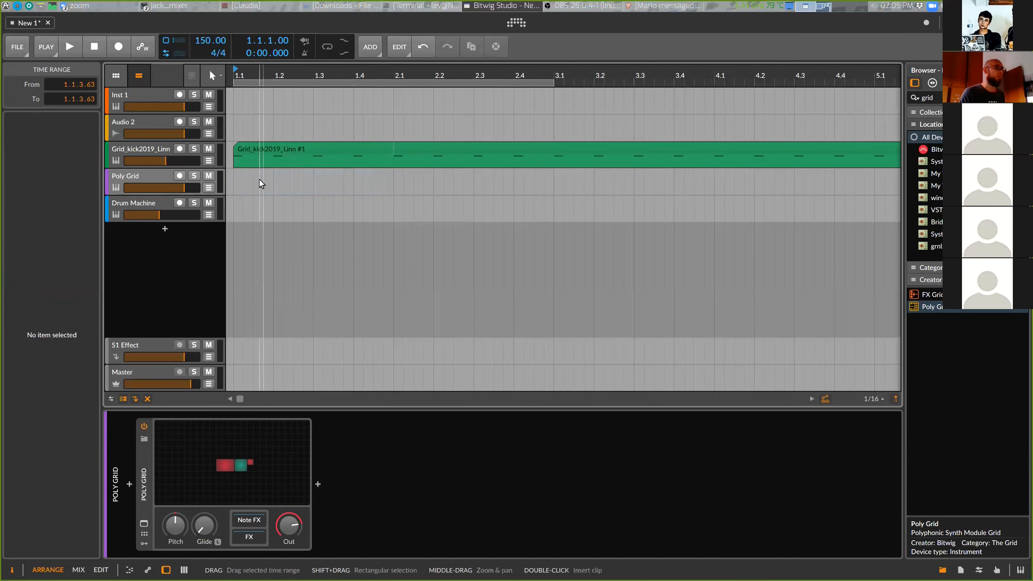
double_click(261, 181)
Set the first bar, 1.1.1.00 to 2.1.1.00, as the loop range and start playback
left_click(245, 120)
left_click_drag(245, 120, 392, 136)
left_click(331, 111)
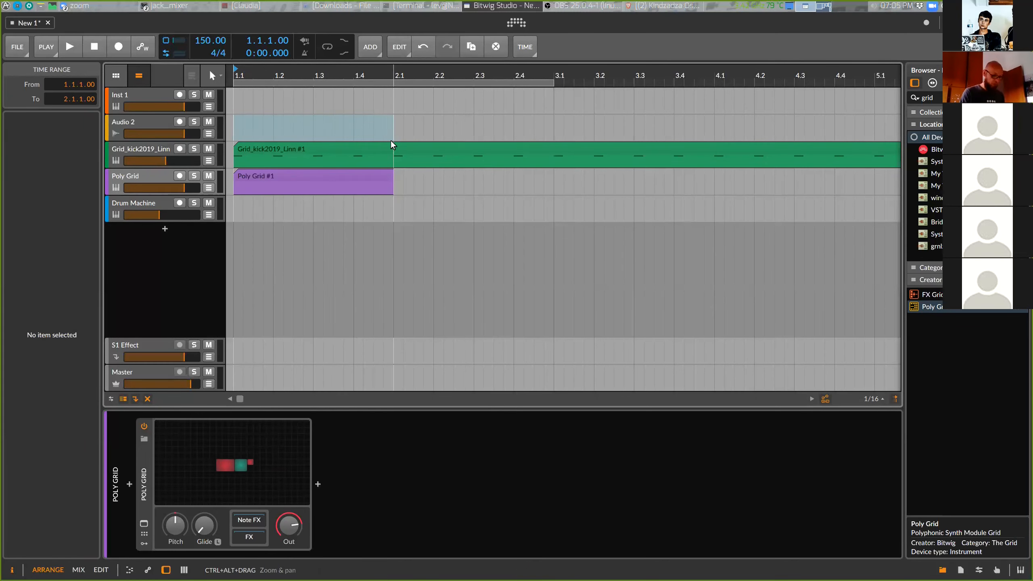
key("ctrl+l")
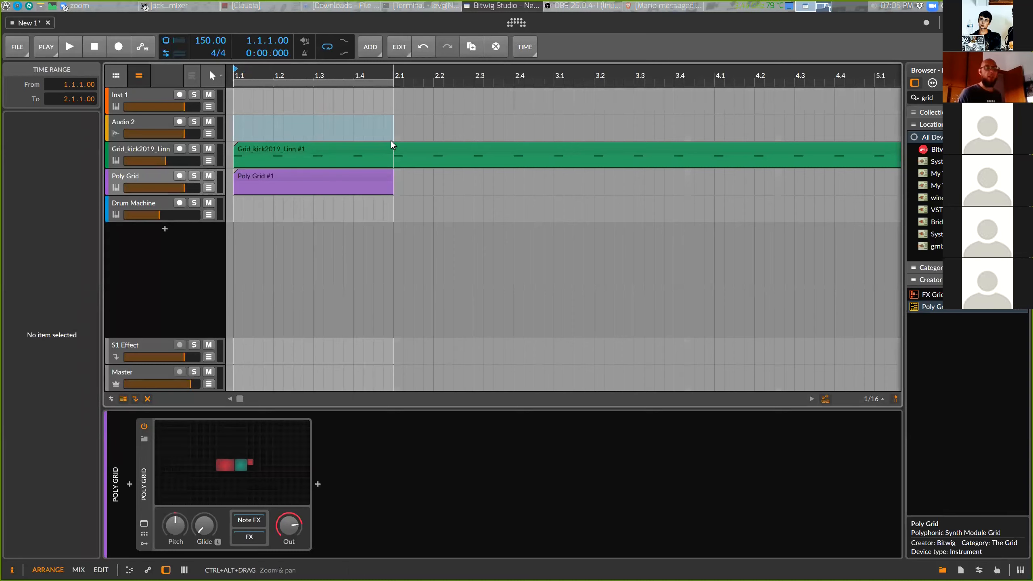
key("space")
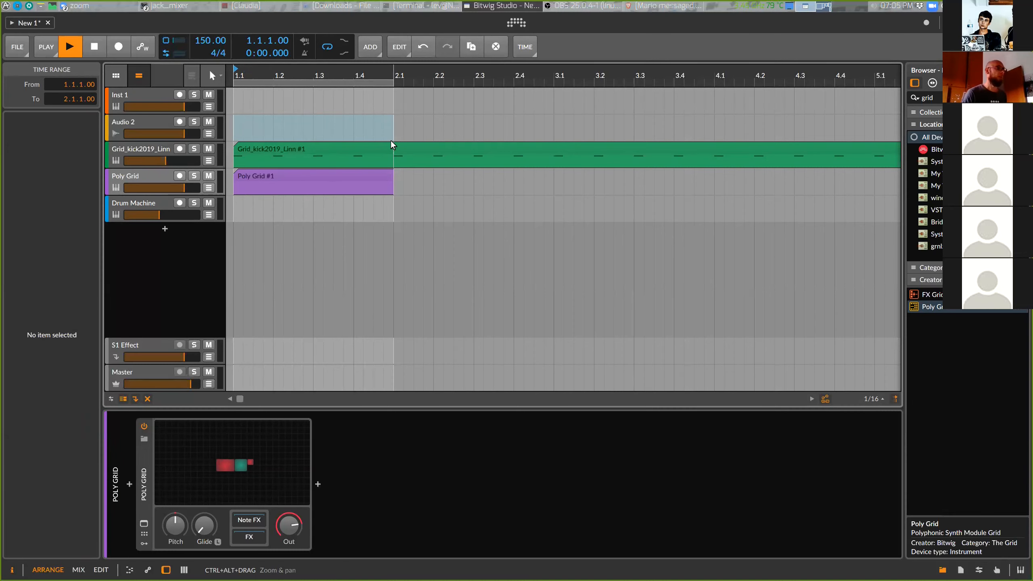
Lower the Poly Grid track's volume to about -7.7 dB
left_click_drag(196, 190, 180, 189)
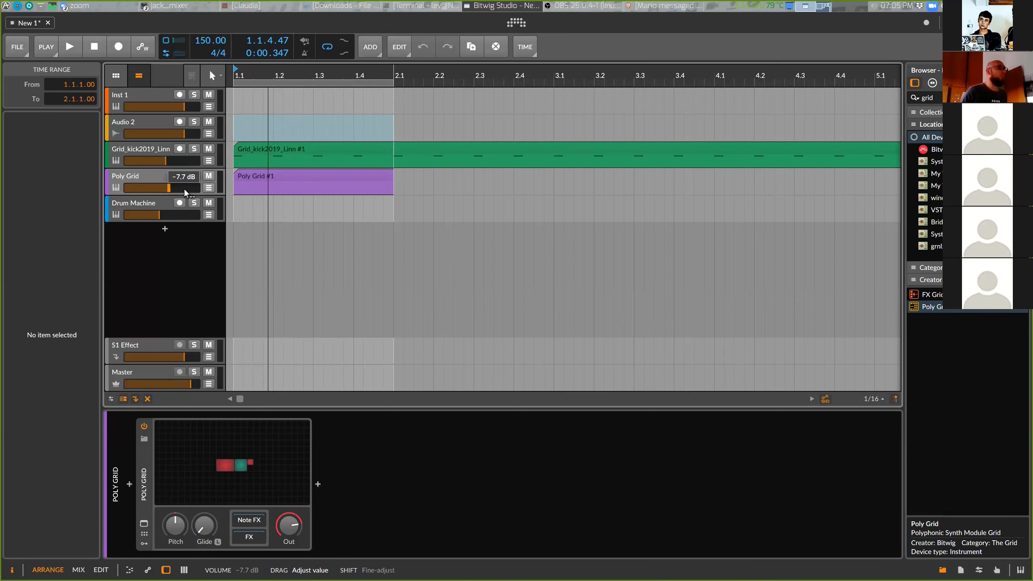
Select the Grid_kick2019_Linn and Poly Grid tracks together and group them
left_click(150, 152)
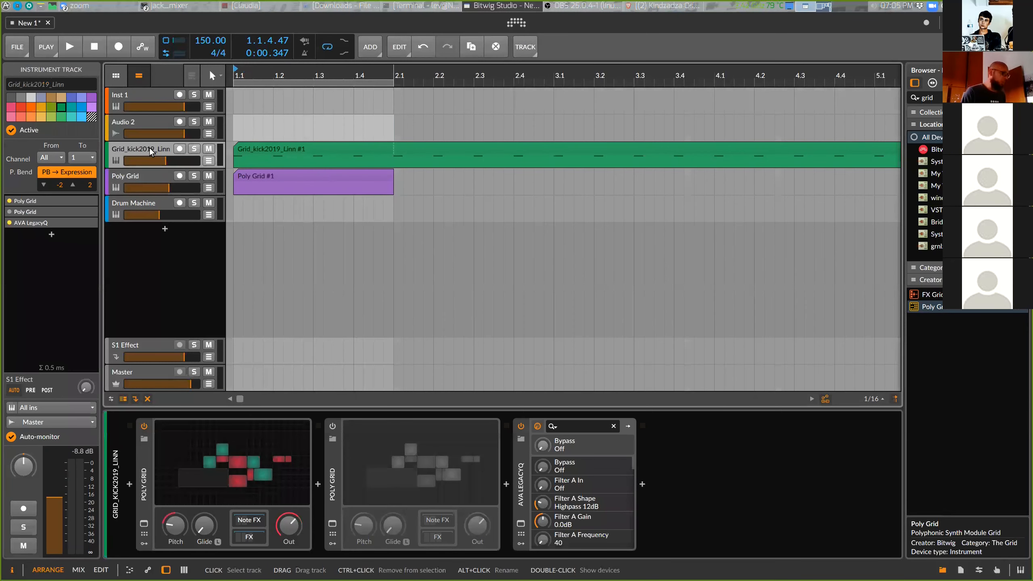
left_click(138, 178, "ctrl")
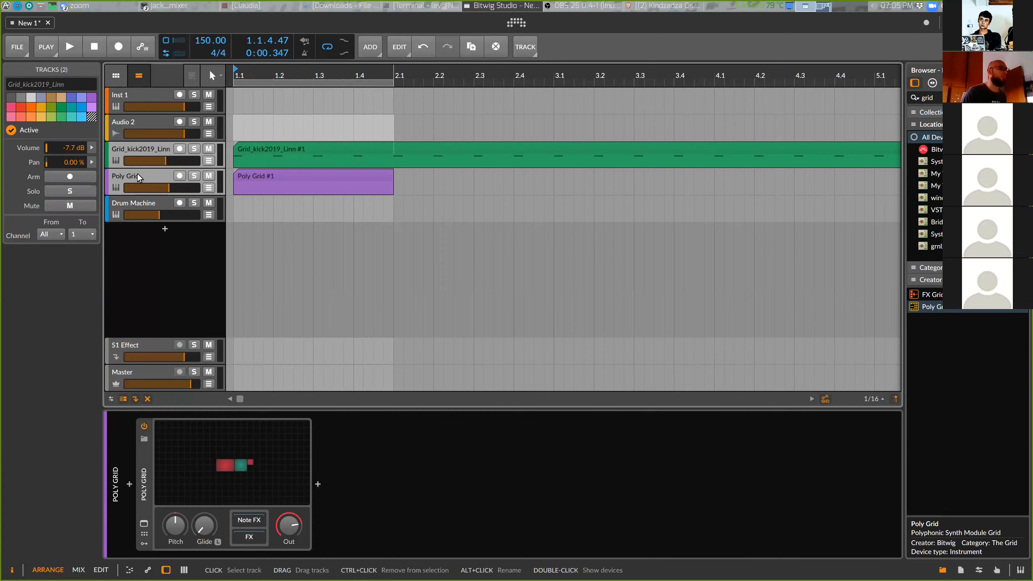
right_click(138, 178)
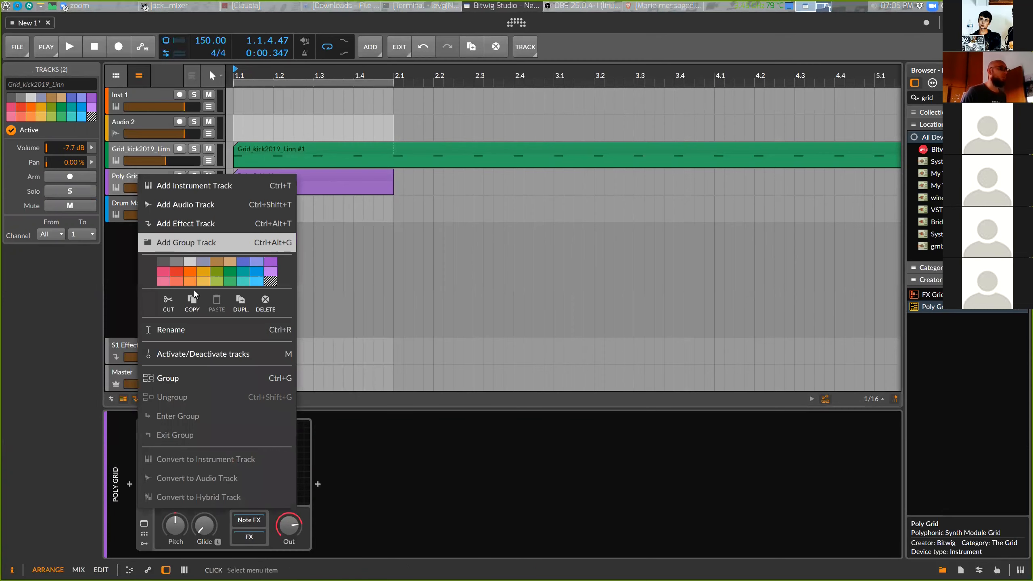
left_click(201, 378)
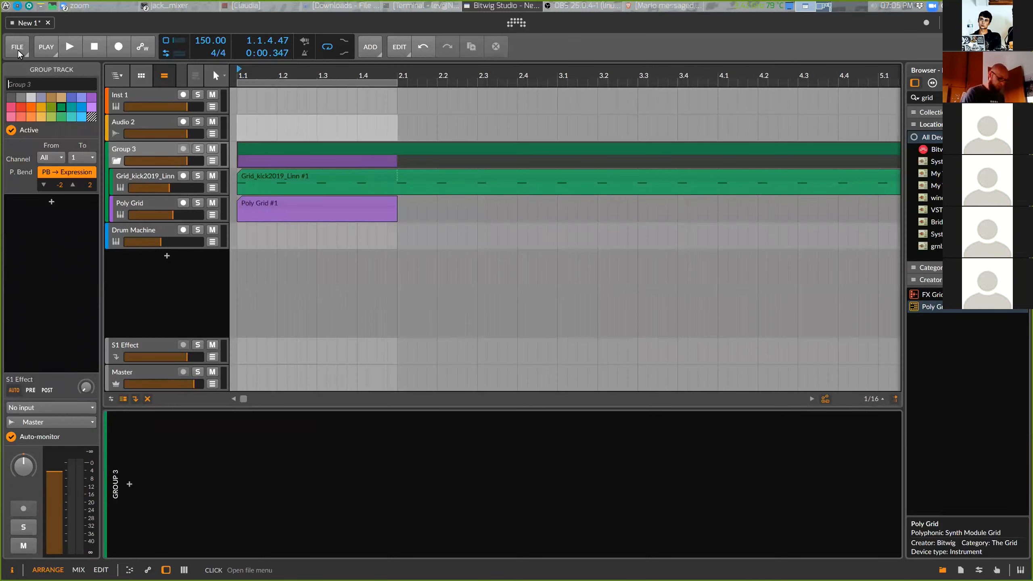
Rename the new group track as KiknBass
type("Kik")
key("Return")
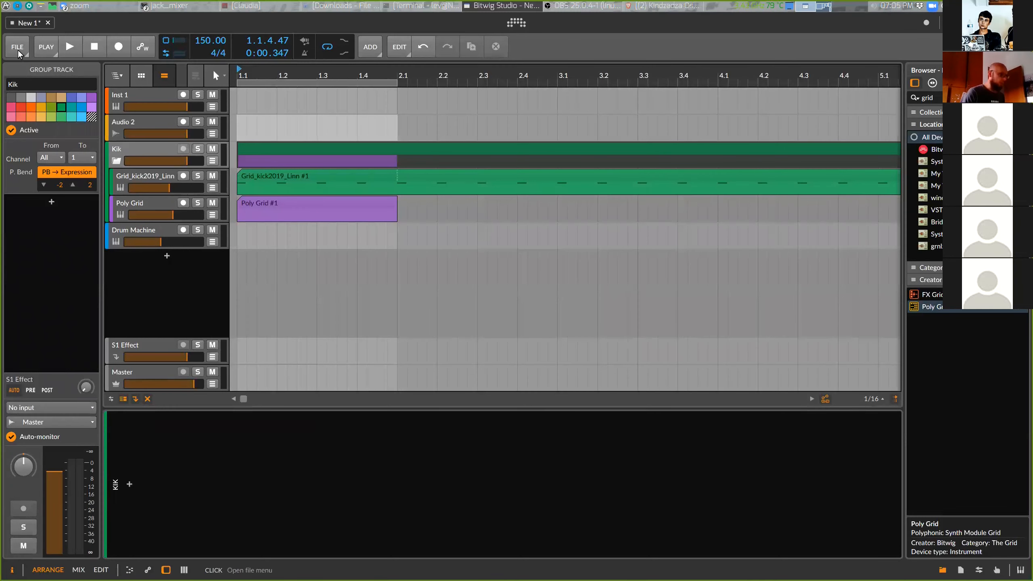
type("nBass")
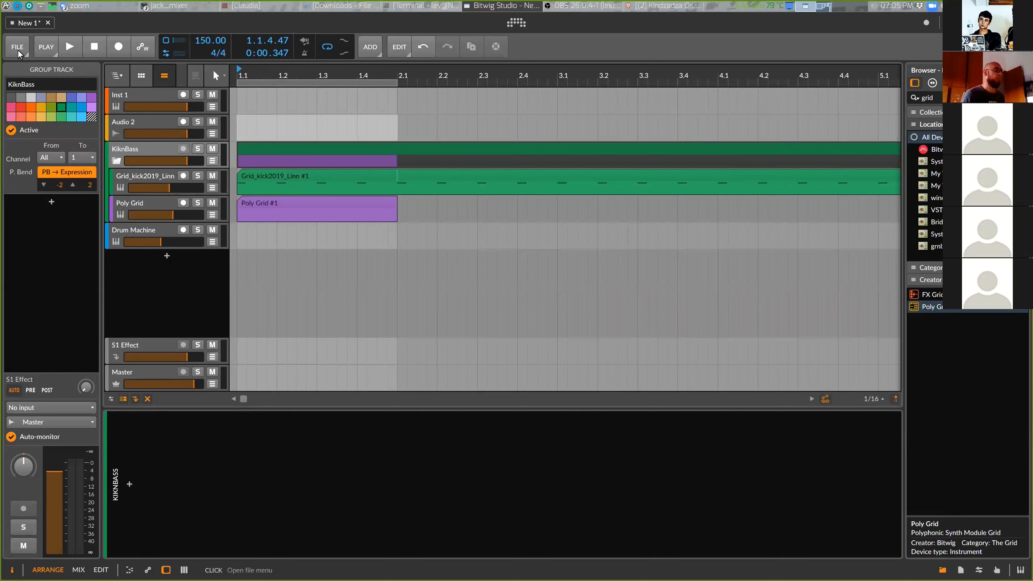
Open the Poly Grid clip in the piano roll and draw a half-beat B1 note at 1.1.3
double_click(257, 209)
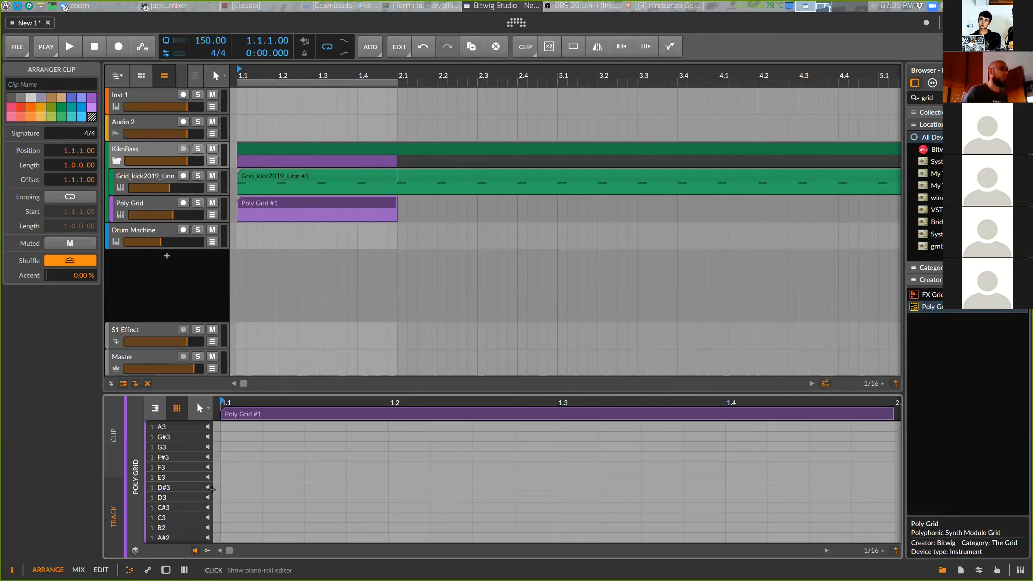
left_click(155, 408)
left_click(203, 503)
left_click(201, 490)
left_click(204, 486)
left_click(204, 485)
left_click(204, 484)
left_click(206, 491)
left_click(208, 487)
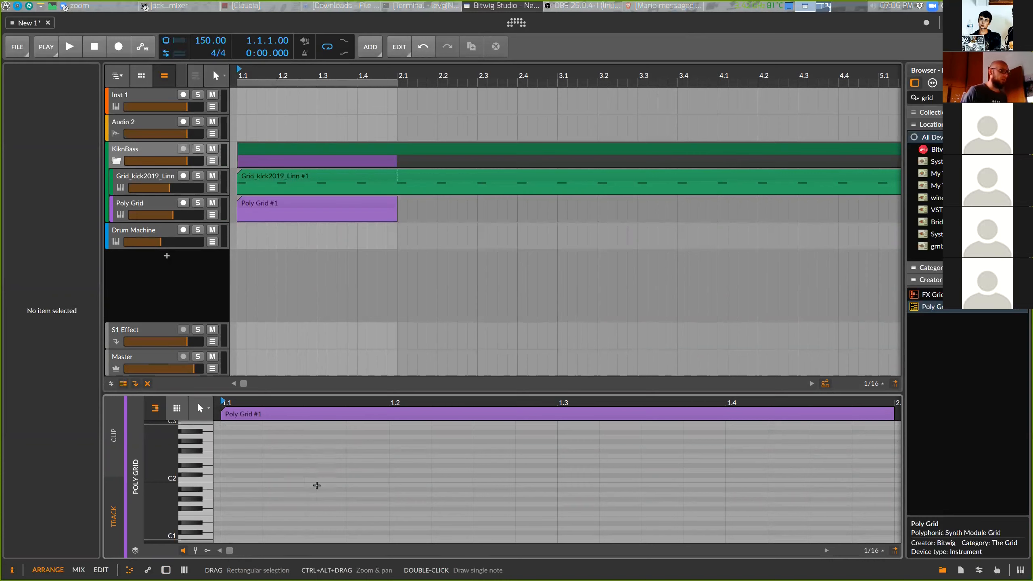
double_click(321, 485)
left_click_drag(345, 484, 390, 484)
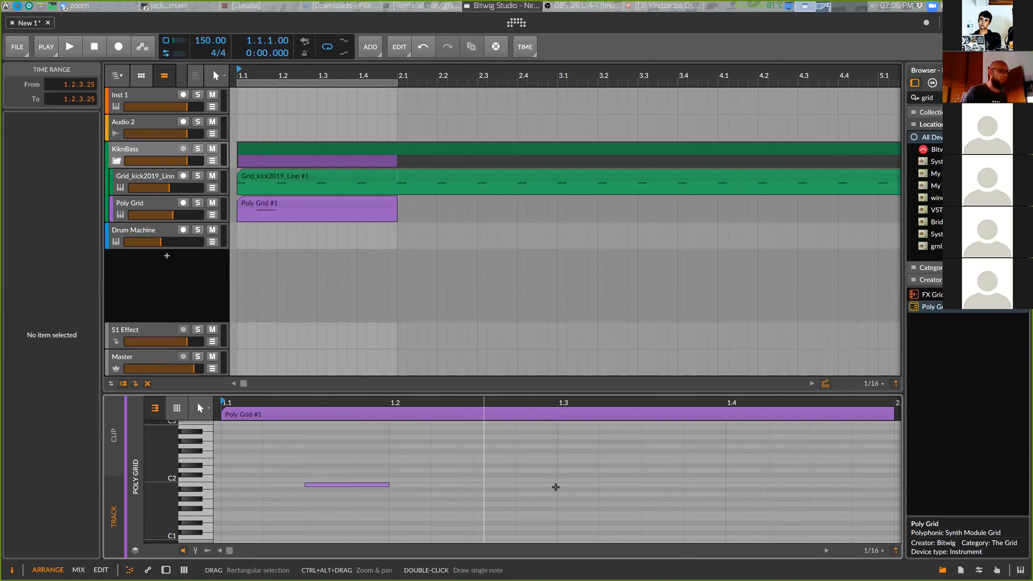
Draw three more half-beat B1 notes on the off-beats of beats 2, 3 and 4, and restart playback
double_click(483, 484)
double_click(664, 484)
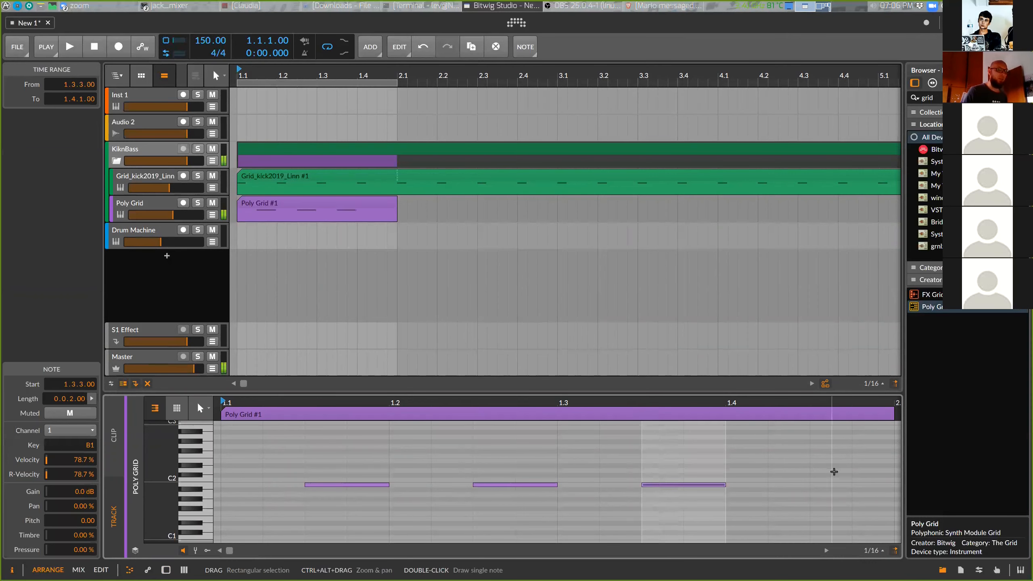
double_click(829, 486)
key("space")
key("space")
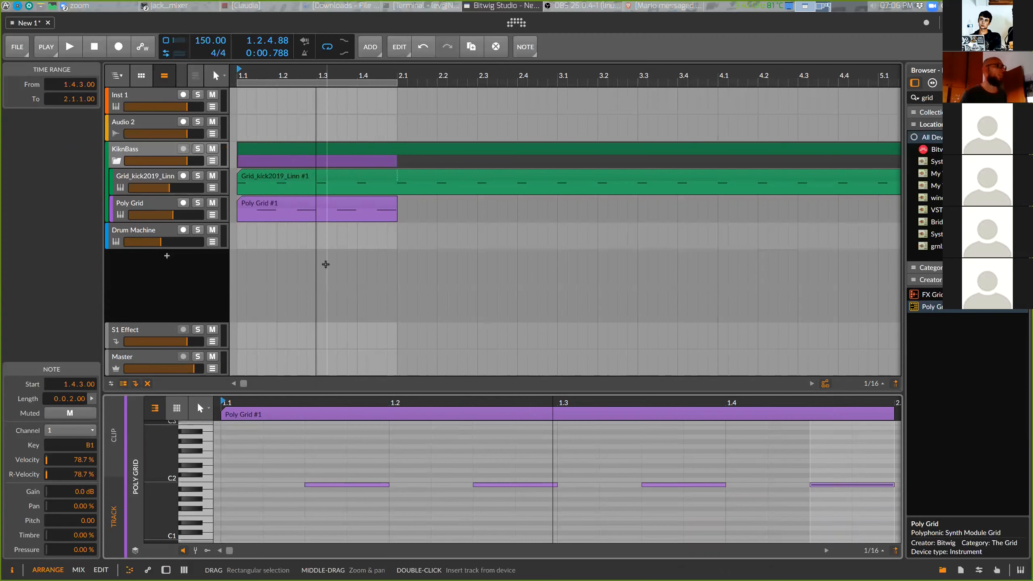
Open the Poly Grid device's patch editor on the Poly Grid track
left_click(162, 204)
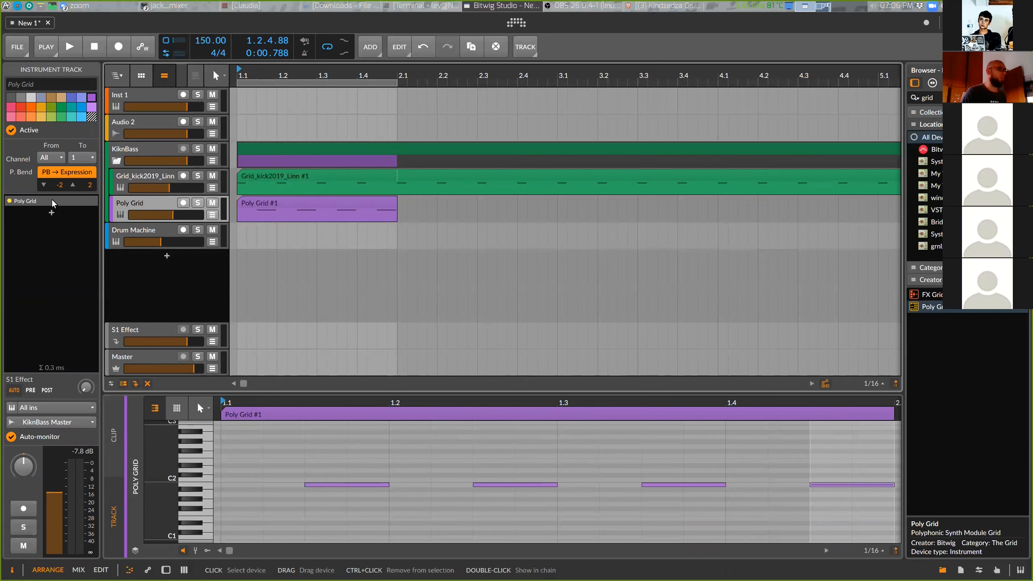
double_click(70, 201)
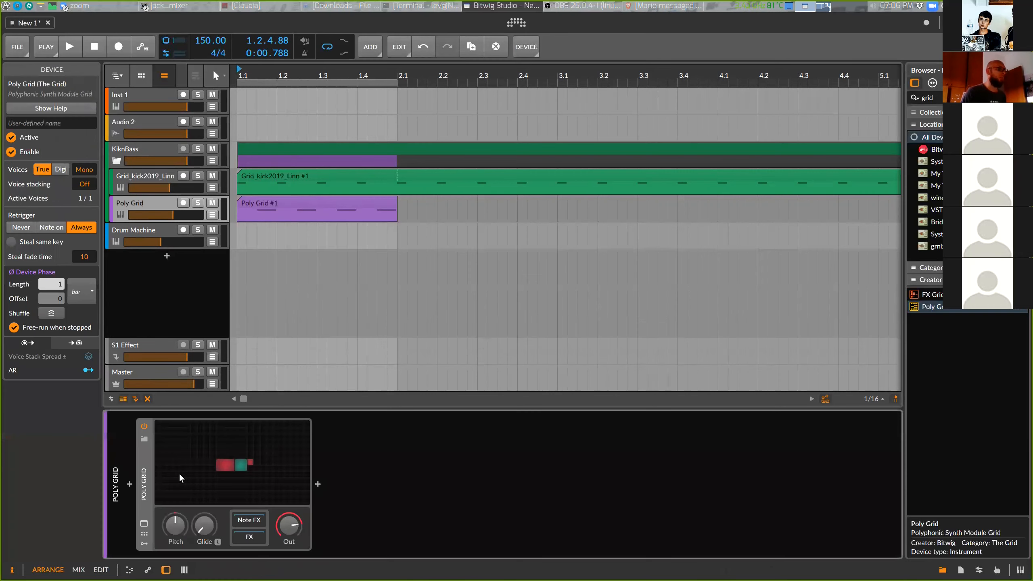
left_click(234, 460)
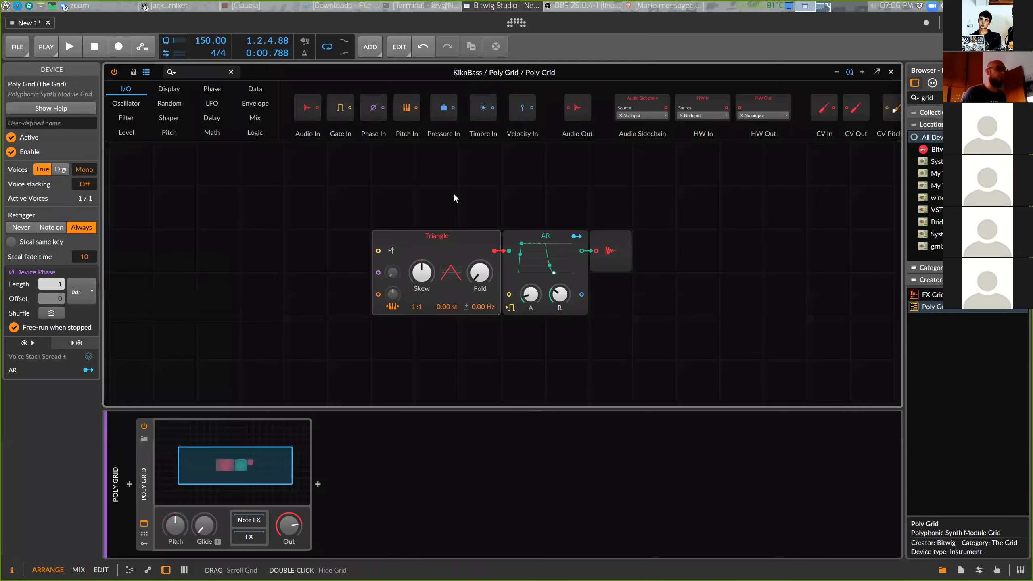
Spread the Triangle, AR and audio output modules apart and shorten the AR release to about 21.6 ms
left_click(385, 229)
left_click_drag(384, 230, 350, 222)
left_click_drag(609, 242, 774, 221)
left_click_drag(557, 260, 520, 224)
left_click_drag(791, 212, 797, 190)
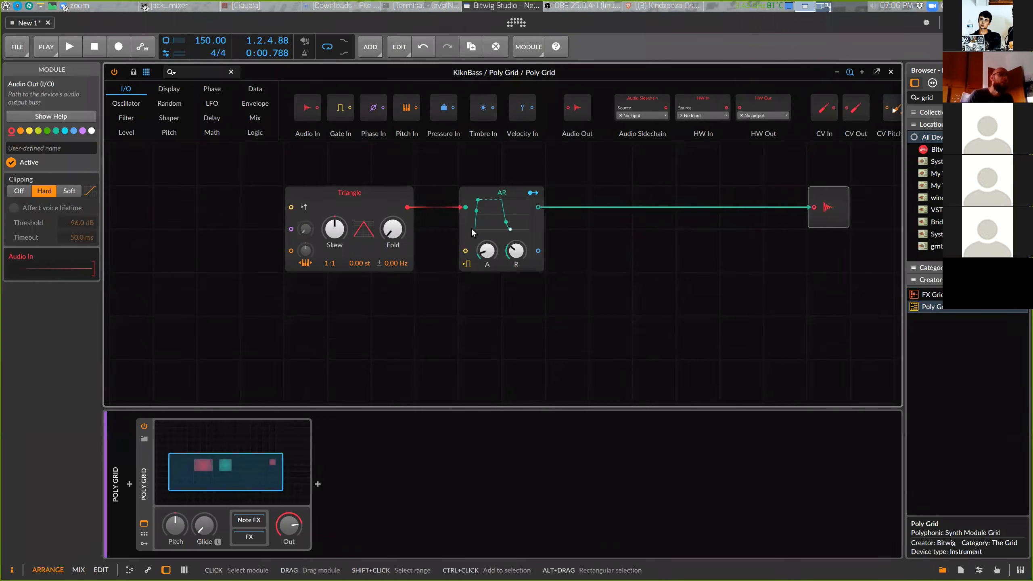
left_click_drag(471, 228, 727, 213)
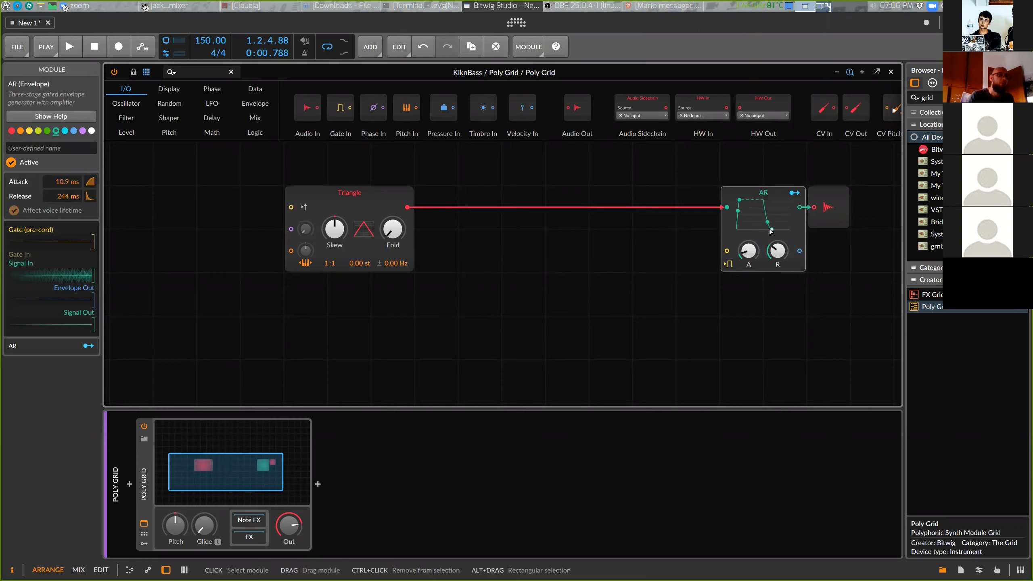
left_click_drag(768, 232, 777, 262)
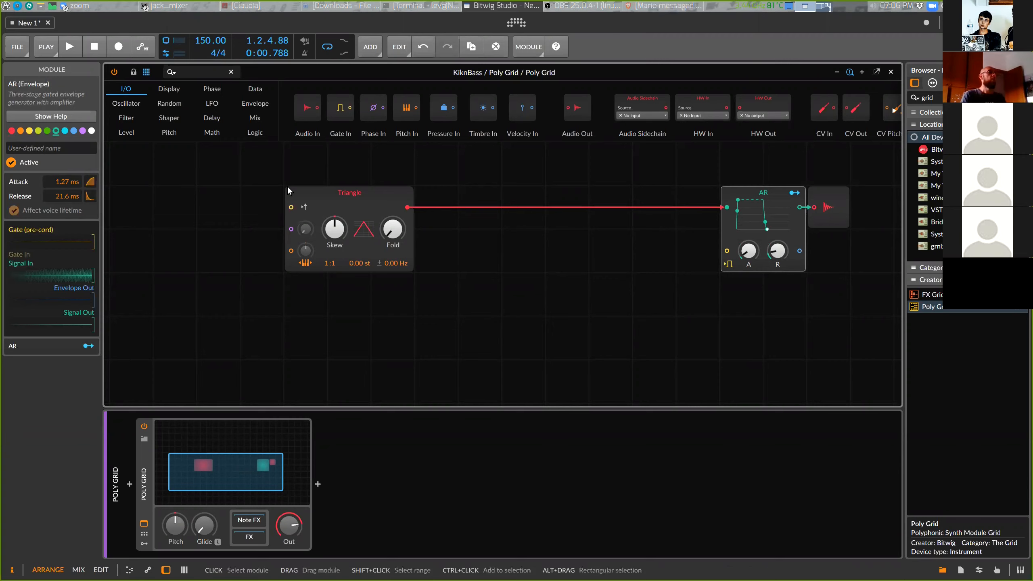
Replace the Triangle oscillator module with a Sawtooth oscillator
right_click(357, 195)
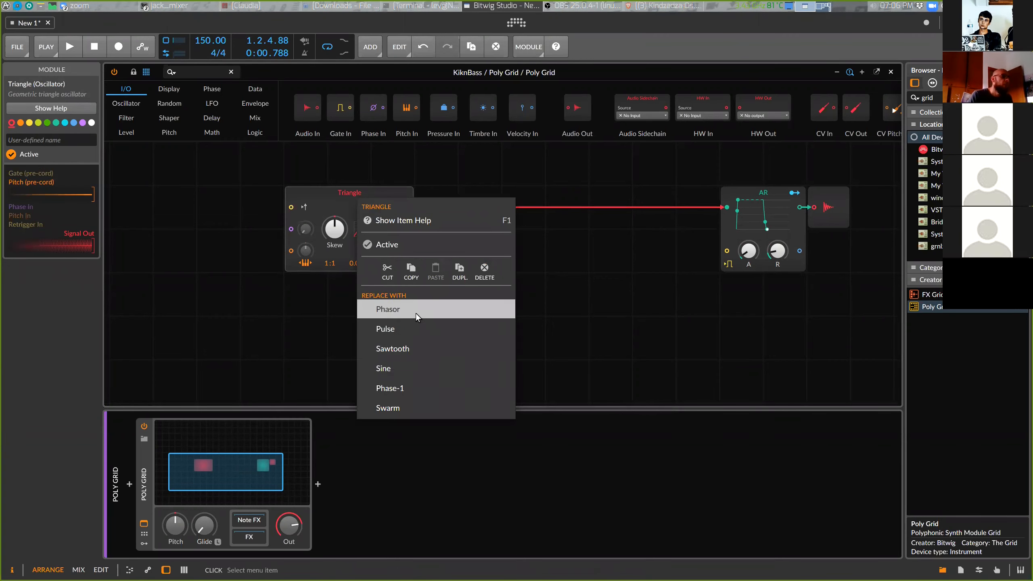
left_click(328, 192)
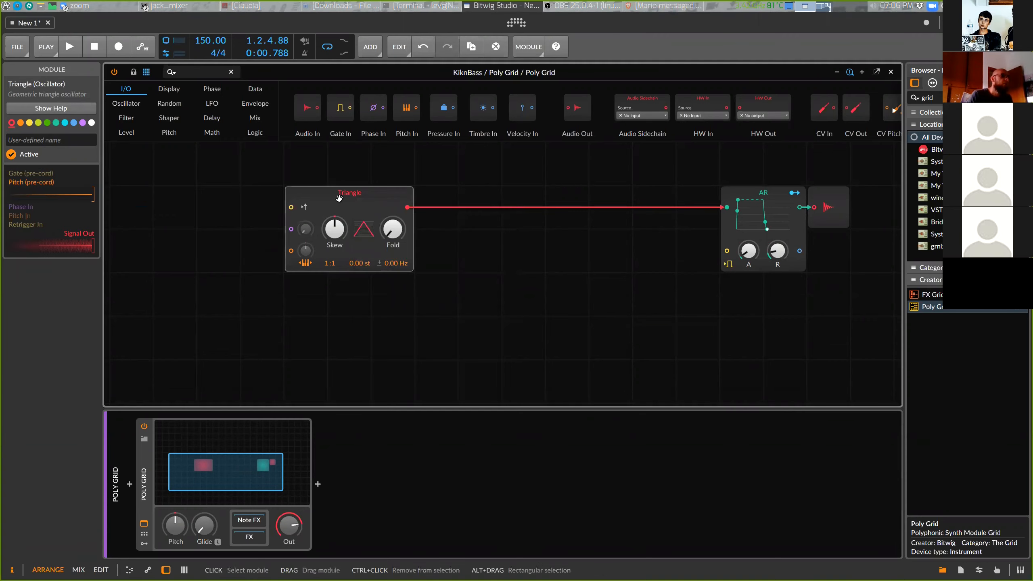
right_click(341, 195)
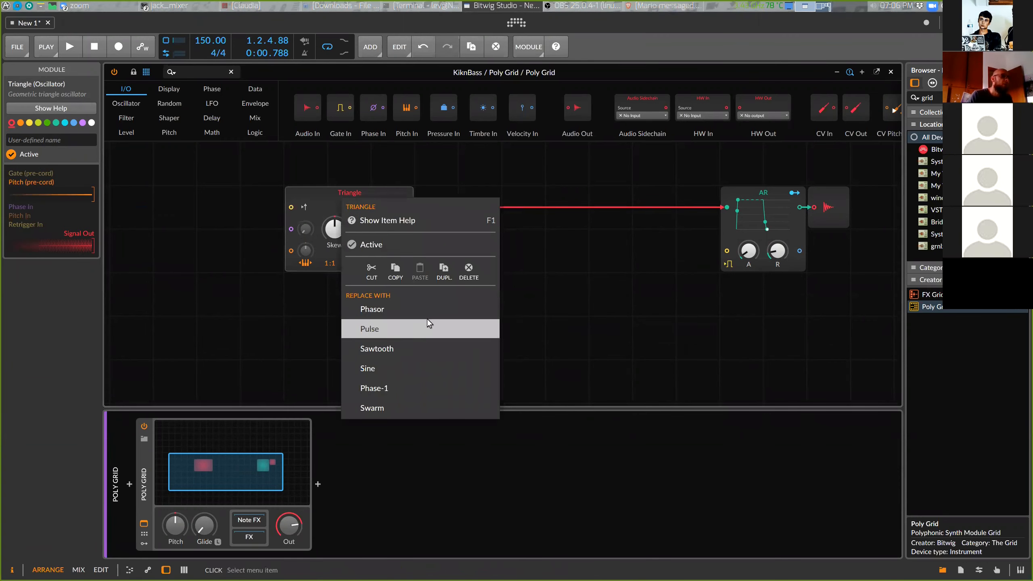
left_click(409, 344)
Move the Sawtooth oscillator module slightly further left in the patch
left_click_drag(344, 196, 391, 156)
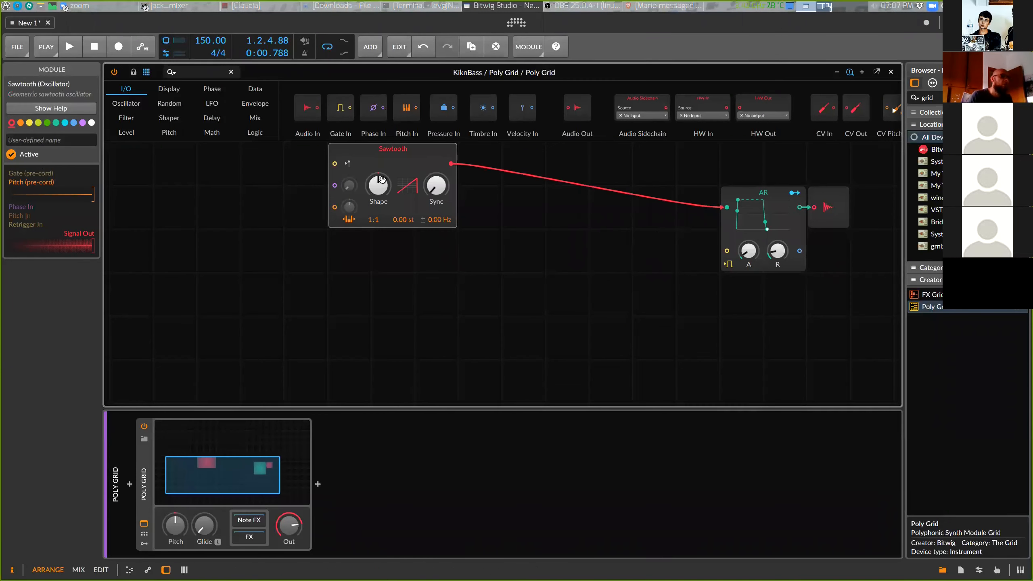
right_click(390, 157)
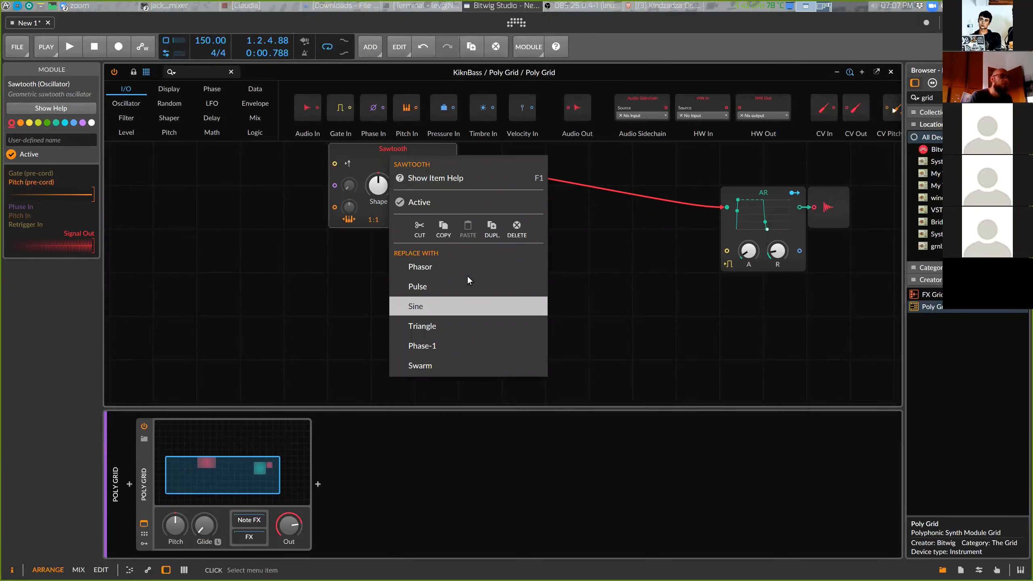
left_click(378, 153)
left_click_drag(393, 151, 305, 196)
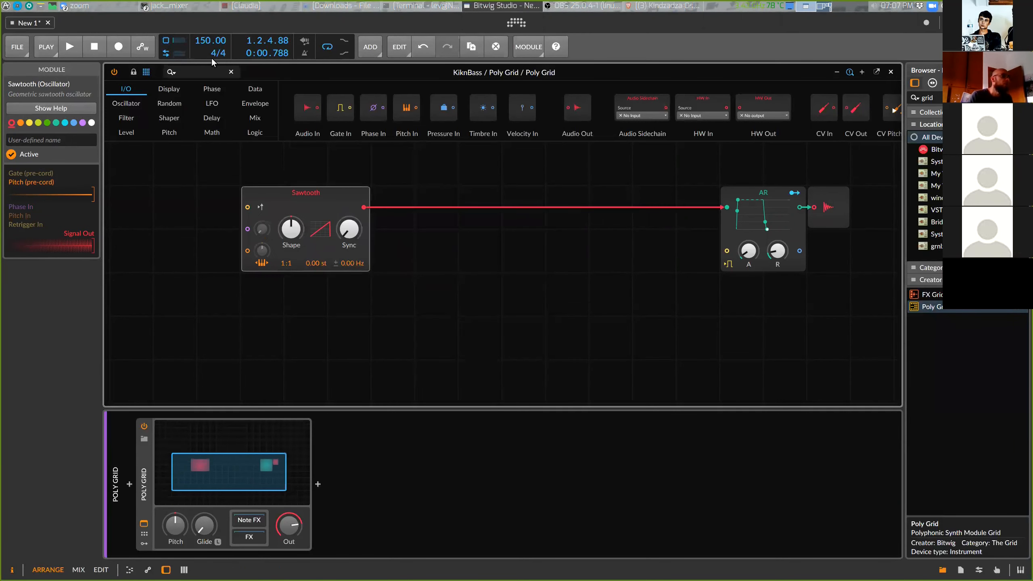
Add a second Sawtooth oscillator module below the first one
left_click(131, 103)
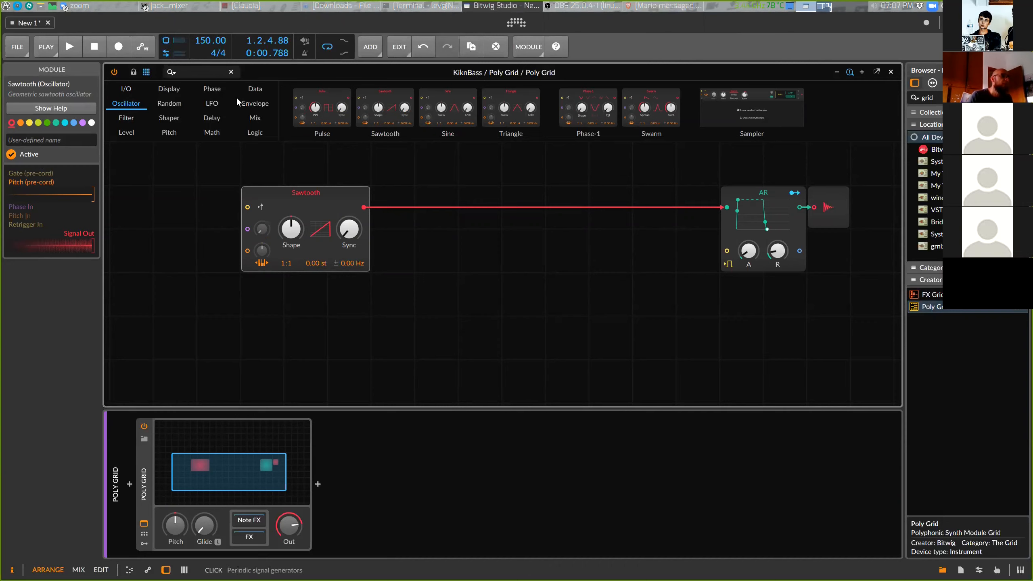
left_click_drag(386, 107, 270, 302)
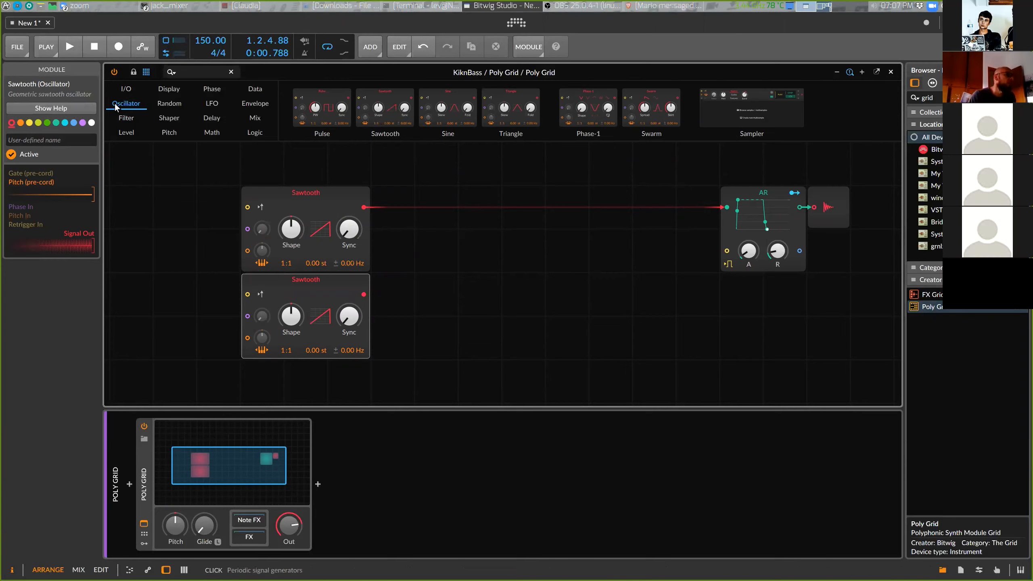
Add a Low-pass LD filter module between the oscillators and the AR envelope
left_click(110, 122)
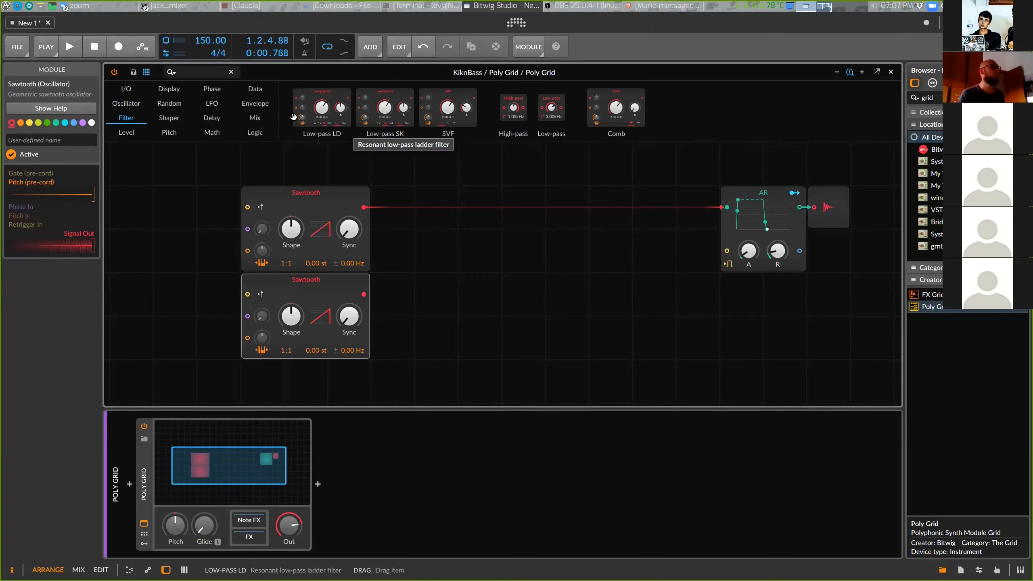
left_click_drag(322, 98, 545, 252)
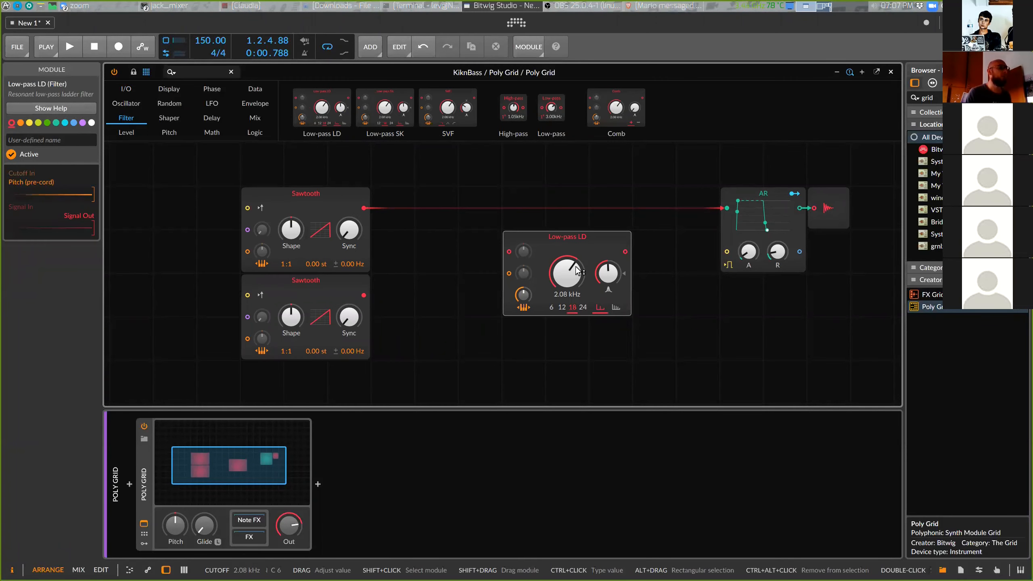
Rearrange the patch, stacking both Sawtooth oscillators at the left and placing the Low-pass LD filter beside the AR envelope
left_click_drag(562, 247, 639, 238)
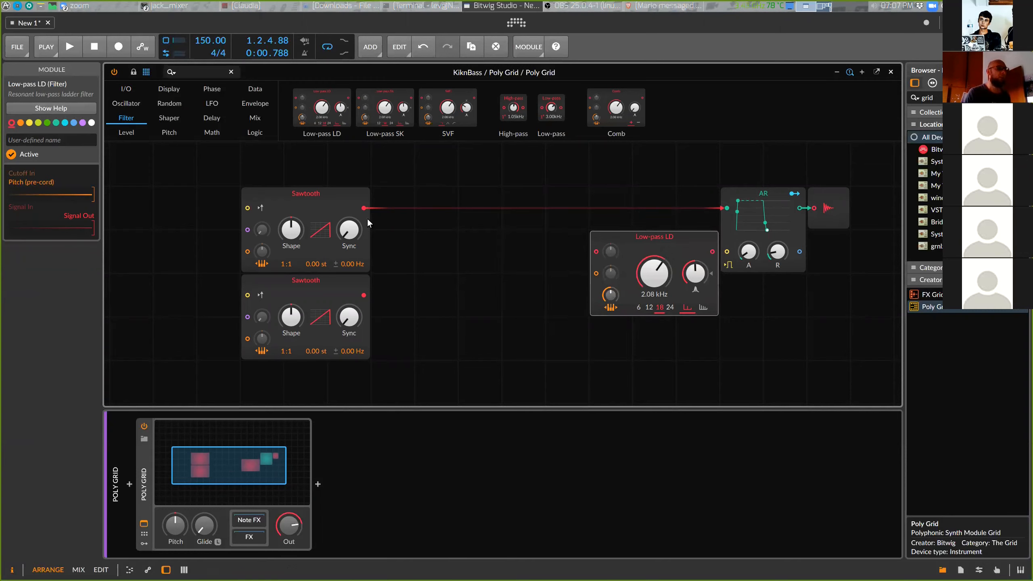
left_click_drag(327, 197, 227, 230)
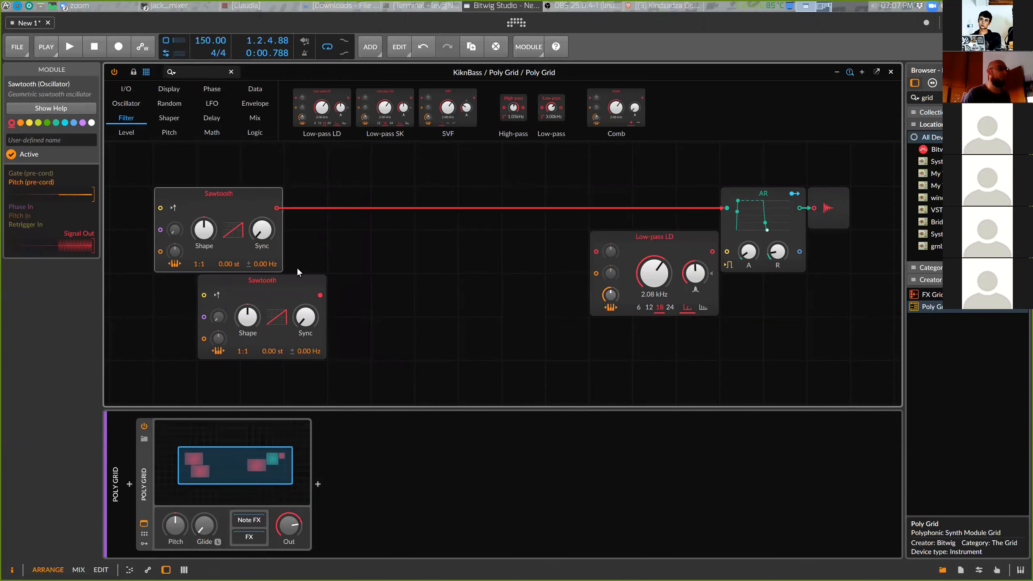
left_click_drag(295, 277, 252, 277)
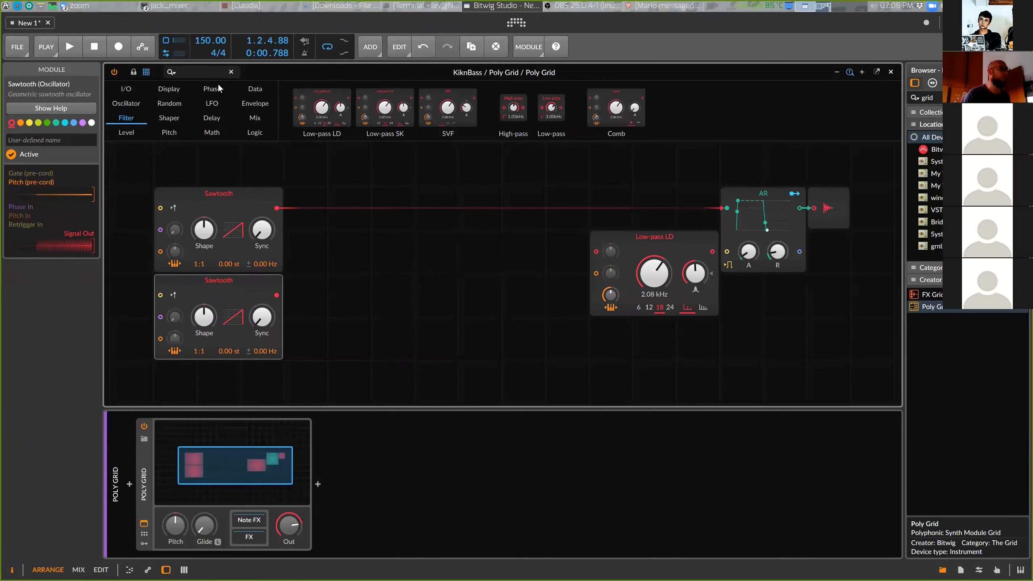
left_click_drag(652, 234, 610, 281)
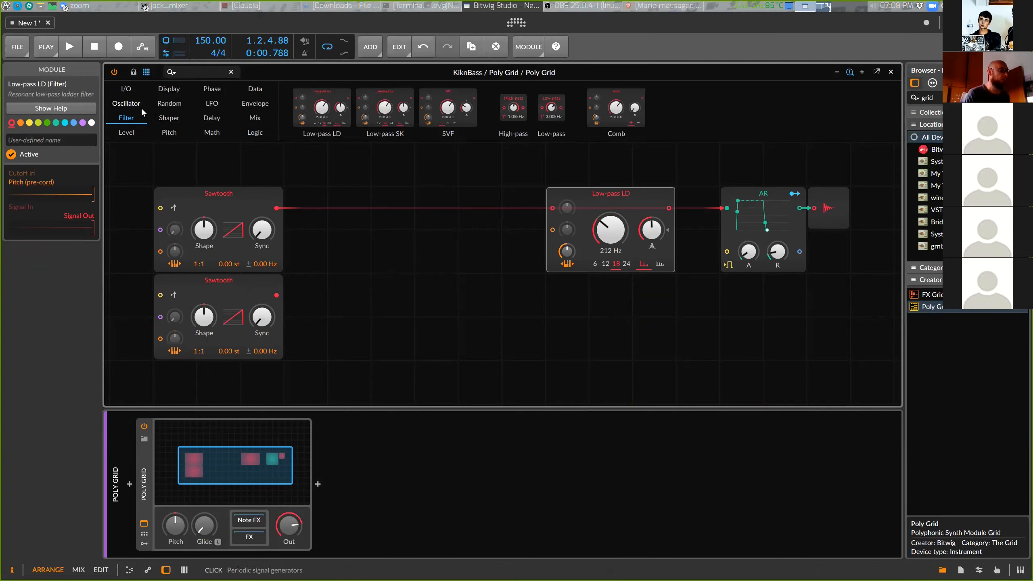
Add an AD envelope module below the filter and connect the filter's output to the AR envelope input
left_click(262, 107)
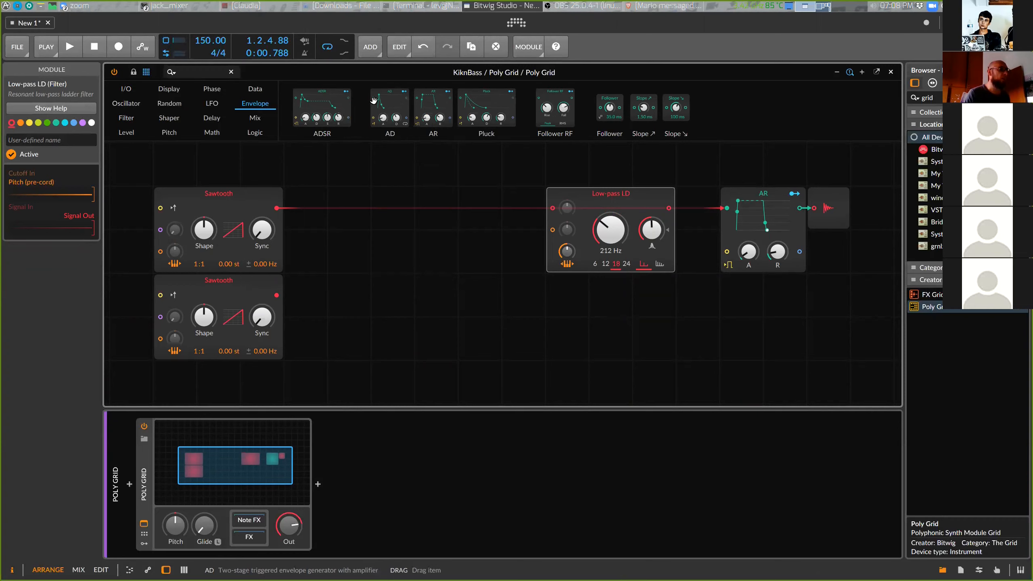
left_click_drag(383, 101, 579, 294)
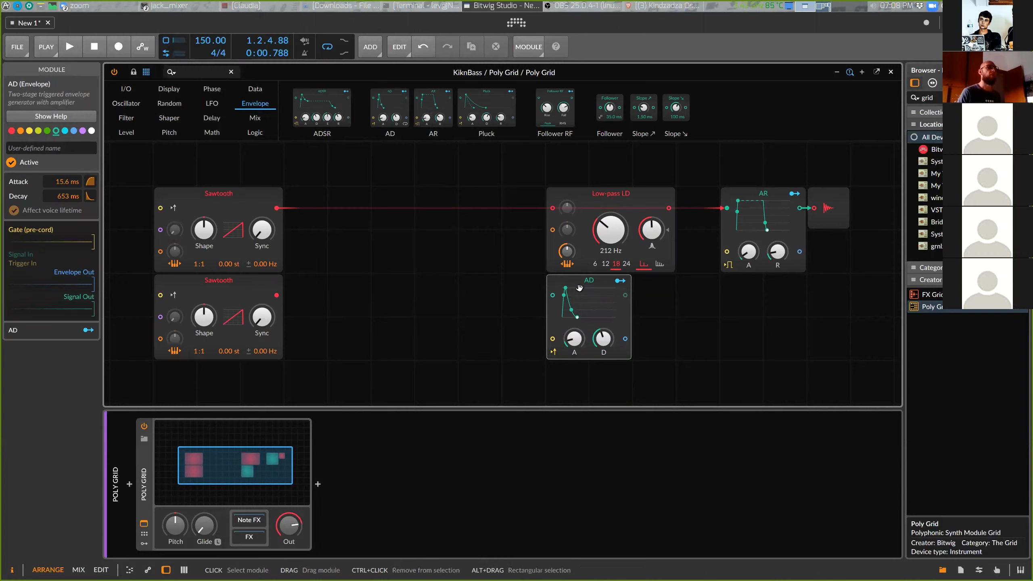
left_click_drag(595, 292, 492, 306)
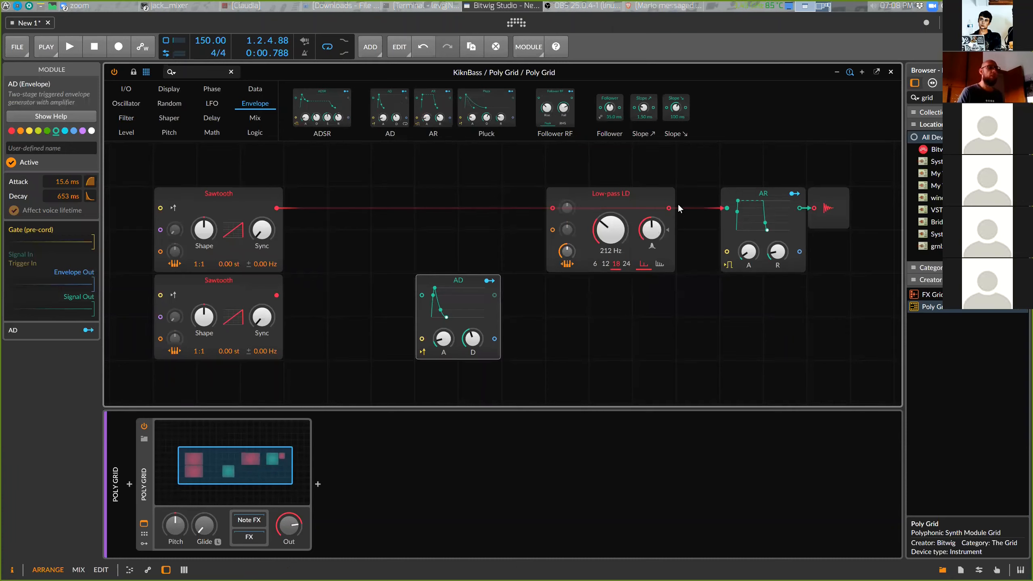
left_click_drag(669, 208, 726, 210)
left_click(607, 197)
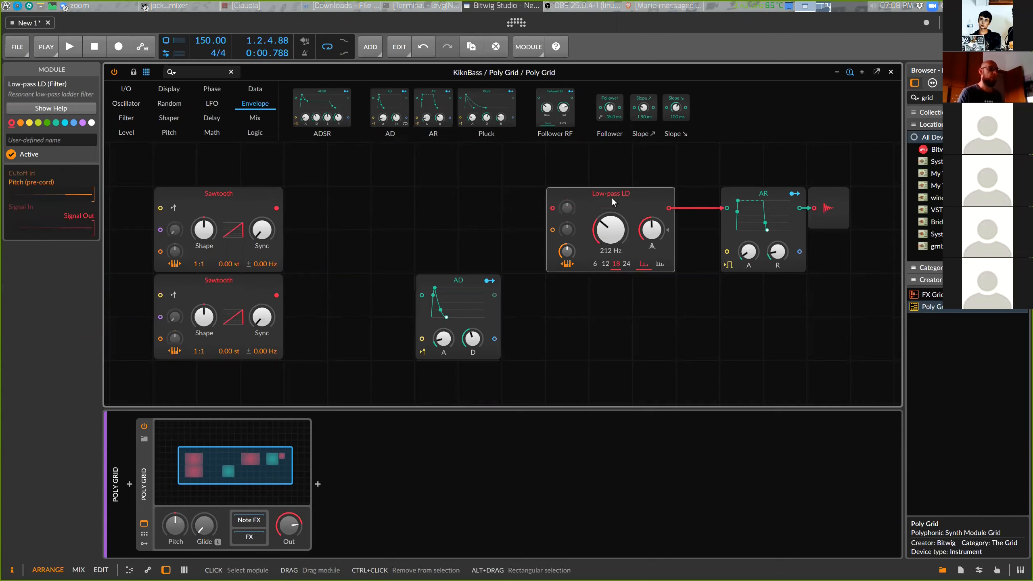
Patch the AD envelope into the filter cutoff with a 74.40 st modulation amount and lower the cutoff to 61.7 Hz
left_click_drag(452, 309, 496, 303)
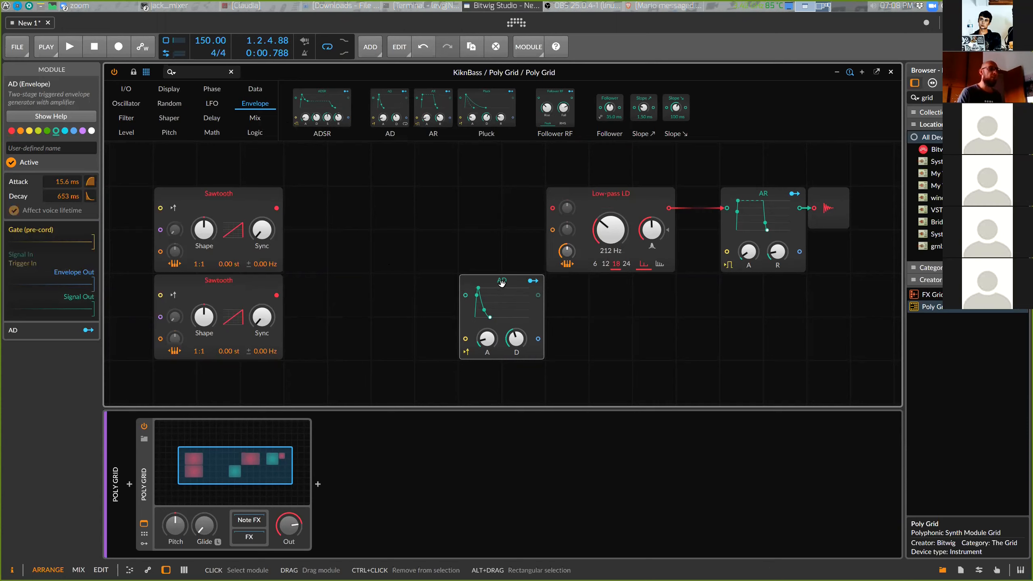
left_click_drag(501, 282, 458, 283)
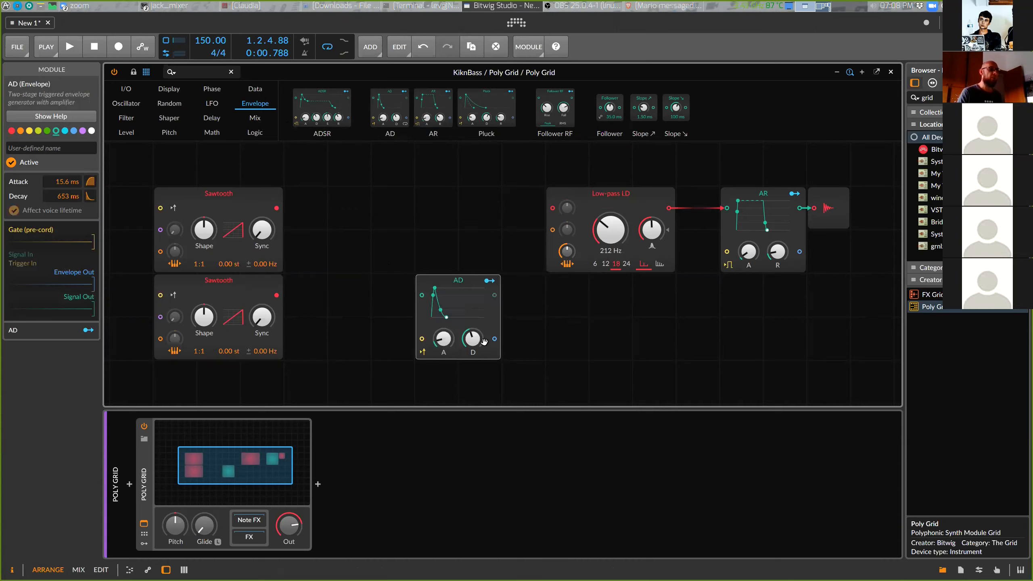
left_click_drag(496, 339, 554, 230)
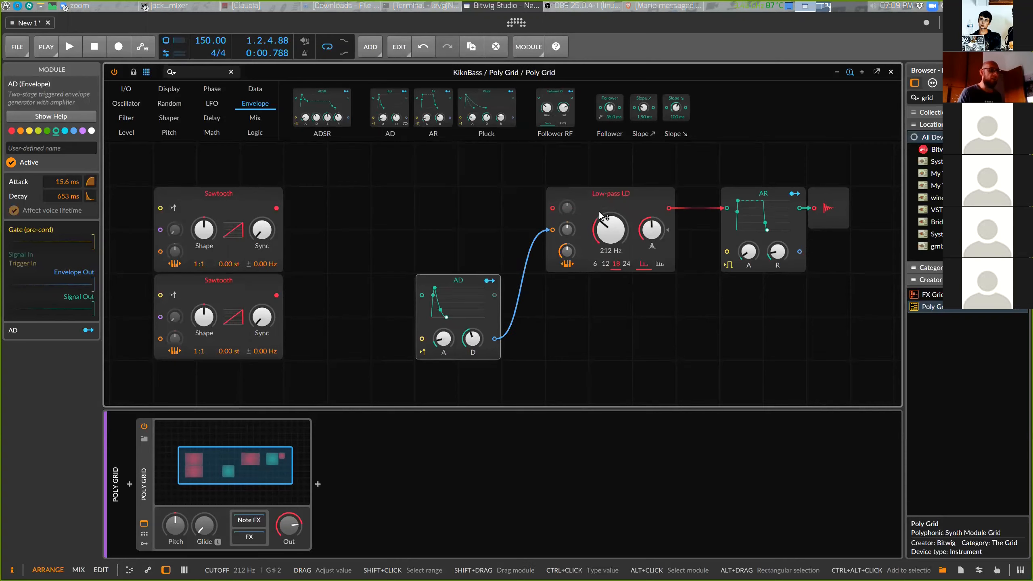
left_click_drag(567, 229, 566, 198)
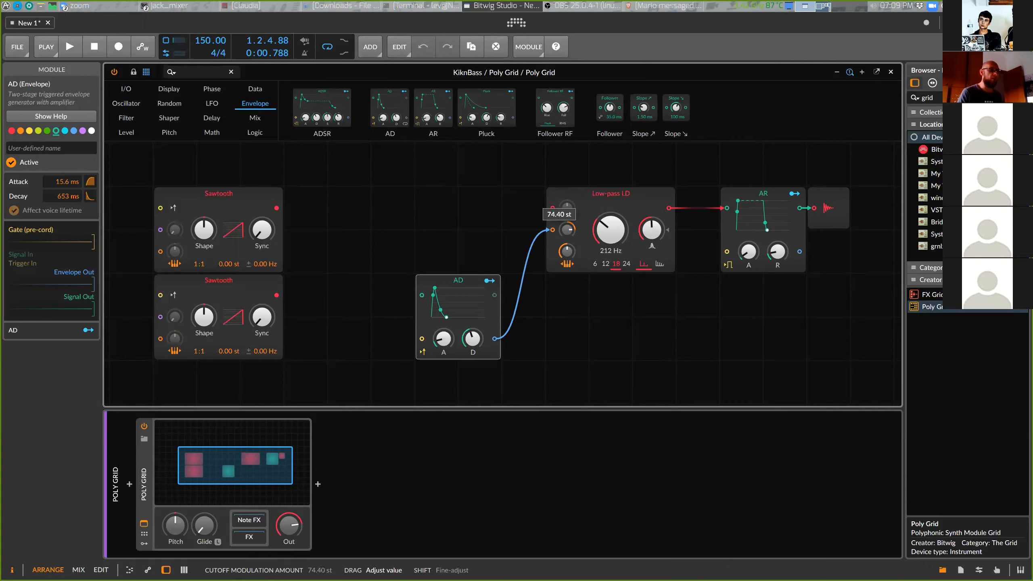
mouse_move(609, 231)
left_mouse_down()
mouse_move(609, 246)
mouse_move(609, 213)
mouse_move(609, 258)
mouse_move(609, 238)
left_mouse_up()
Start and stop playback to audition the bass sound
key("space")
key("space")
key("space")
key("space")
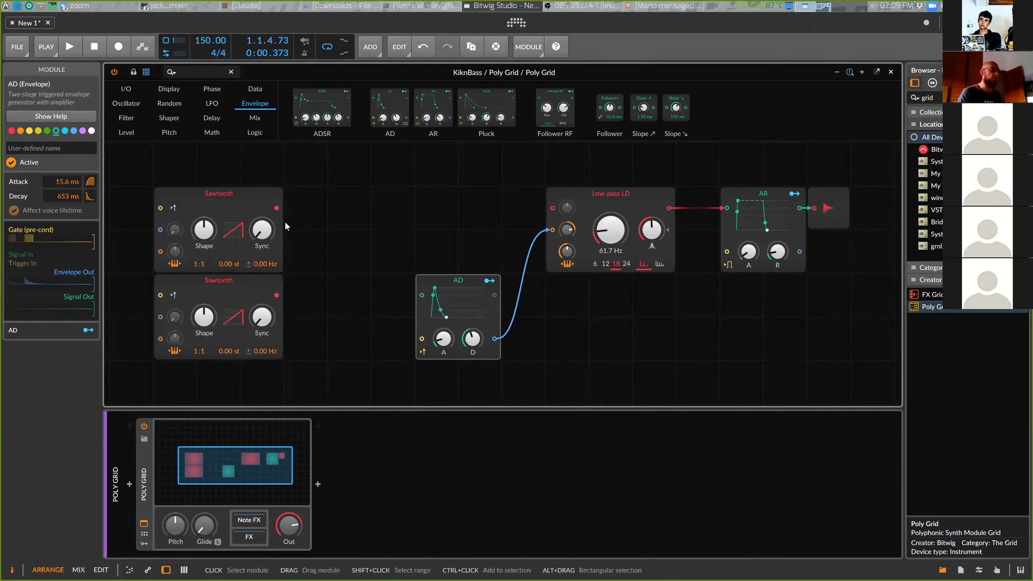
Move the first Sawtooth oscillator up to open space between the two oscillators
left_click_drag(248, 197, 292, 197)
mouse_move(258, 289)
left_mouse_down()
mouse_move(239, 291)
mouse_move(263, 285)
left_mouse_up()
left_click_drag(276, 199, 231, 155)
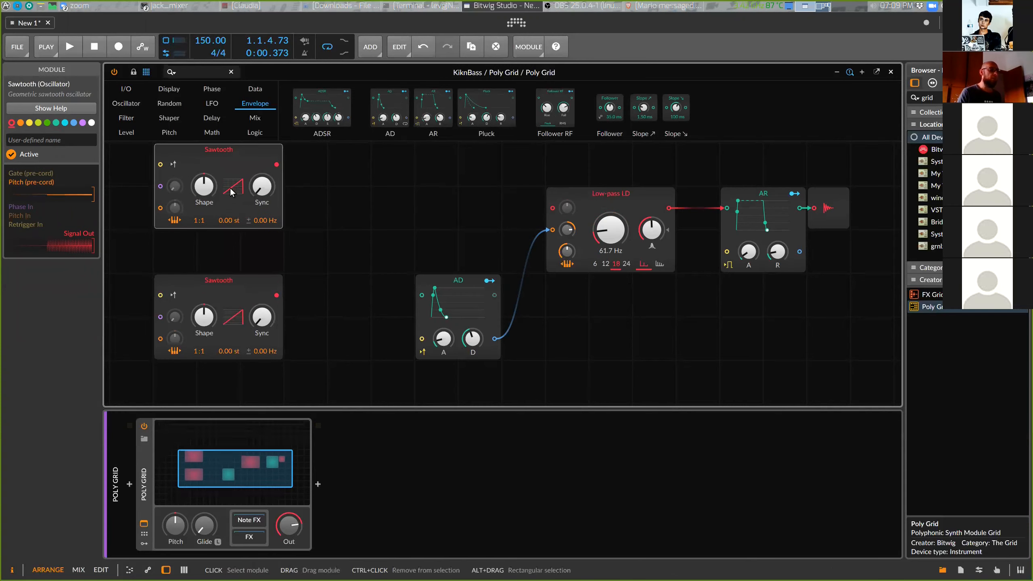
left_click(237, 285)
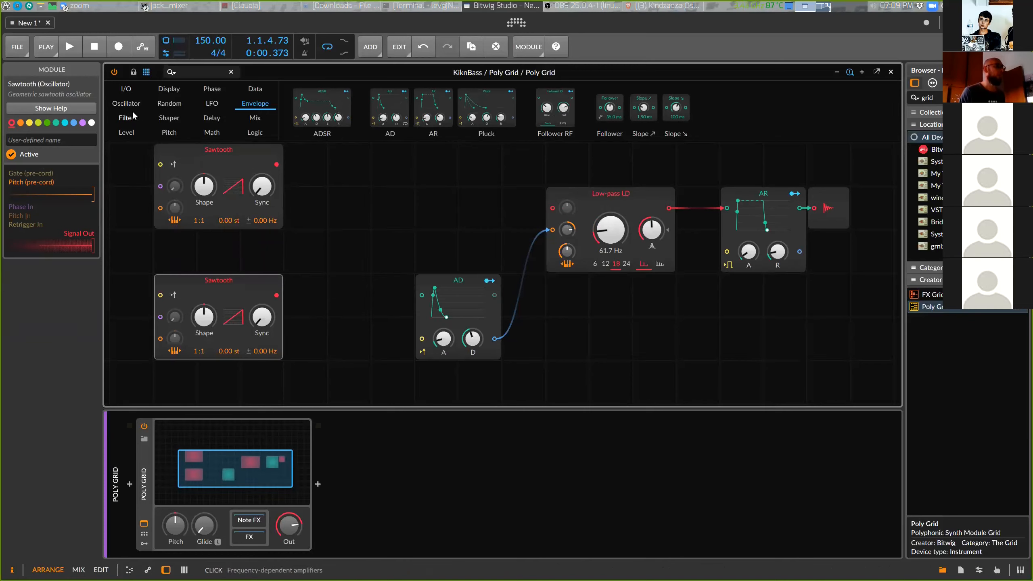
Add a Mixer module between the oscillators and the filter, moving the AD envelope lower
left_click(253, 118)
left_click_drag(357, 100, 353, 265)
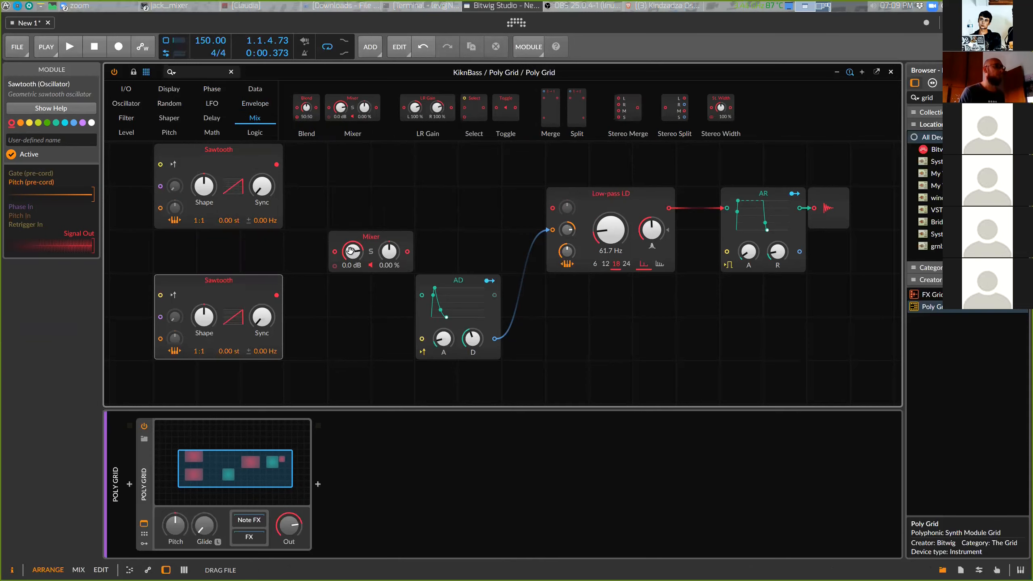
left_click_drag(471, 283, 525, 248)
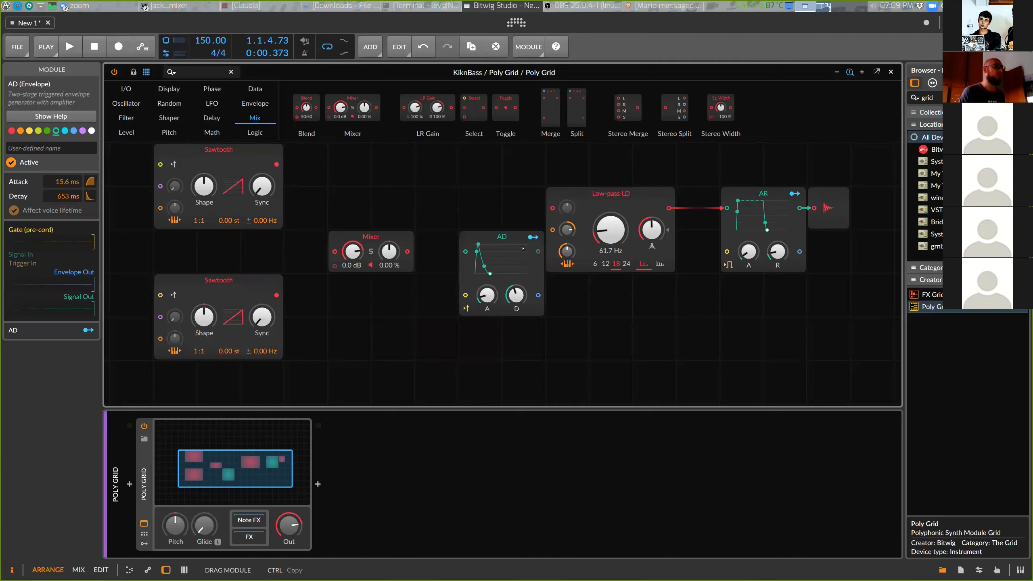
left_click_drag(529, 306, 529, 324)
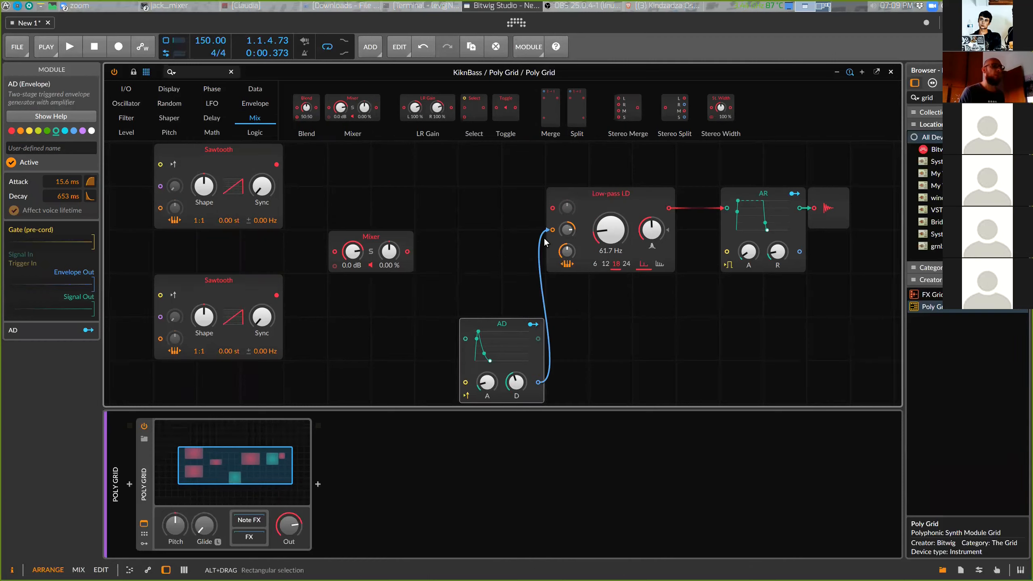
Route the Mixer output into the filter and connect both Sawtooth outputs to Mixer channels 1 and 2
left_click_drag(429, 251, 554, 206)
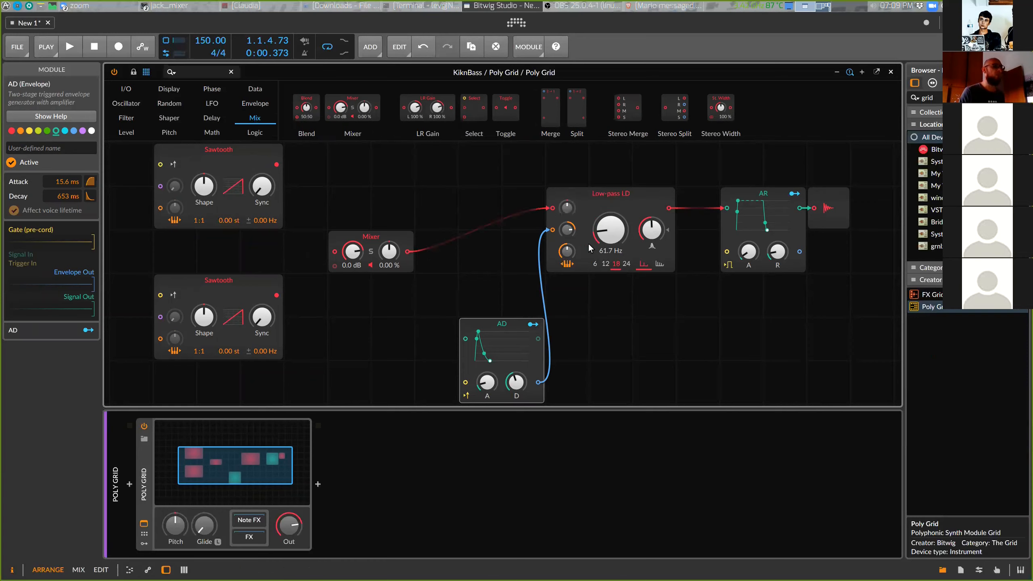
left_click_drag(378, 237, 413, 223)
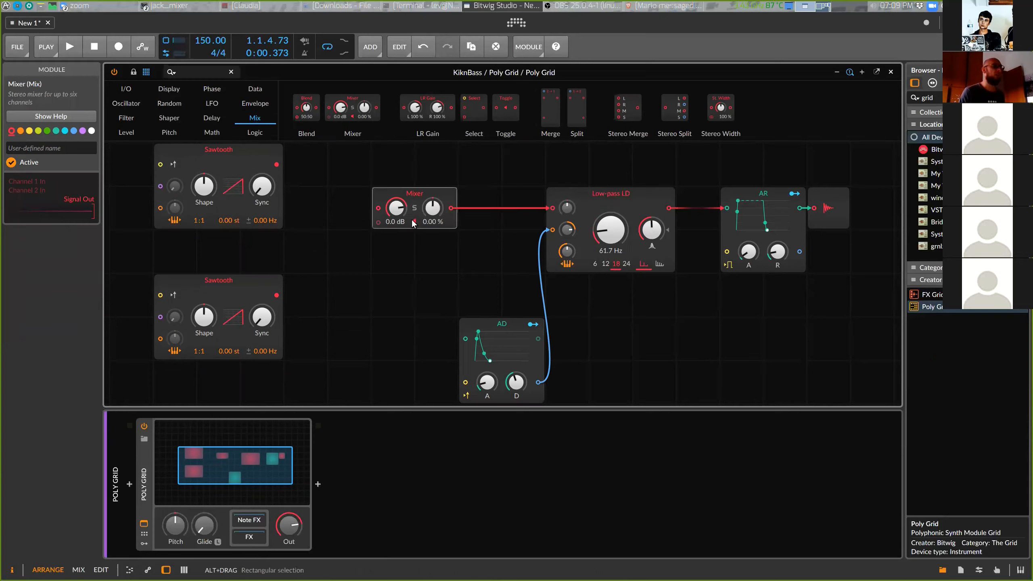
left_click_drag(277, 164, 378, 208)
left_click_drag(279, 295, 380, 222)
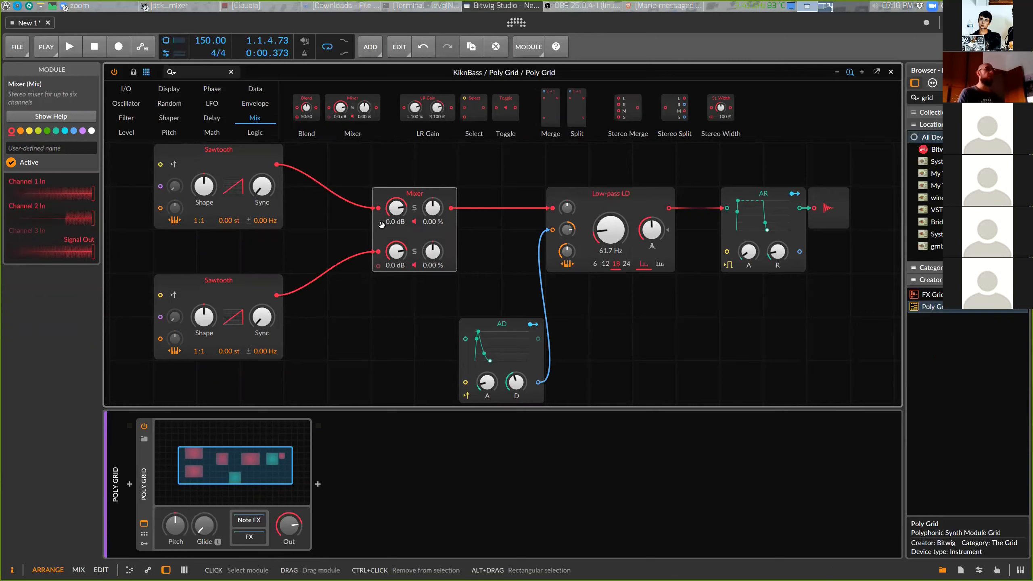
Set the Mixer's second channel gain to -inf dB and play back the bass
left_click_drag(396, 251, 396, 287)
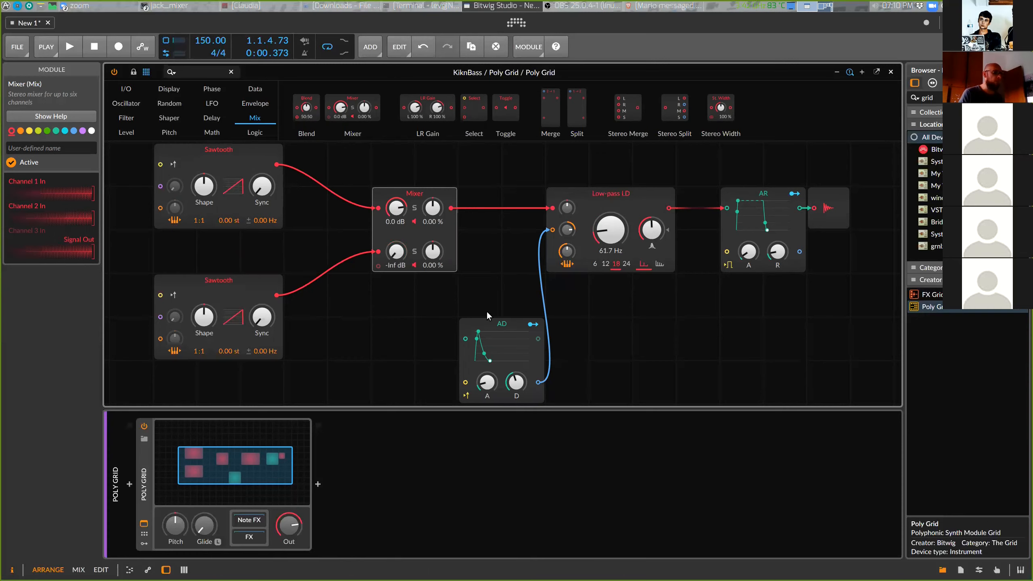
key("space")
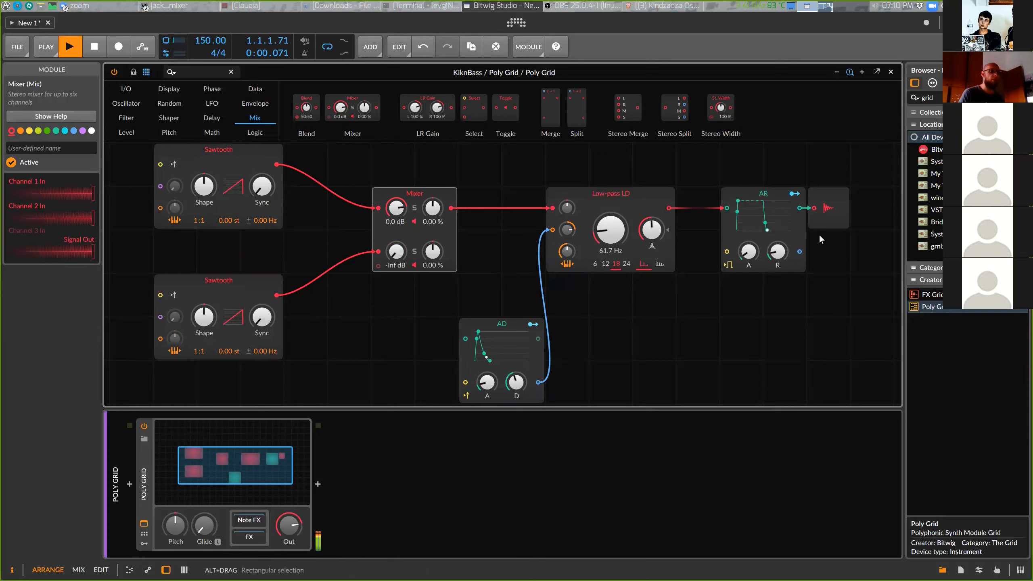
key("space")
key("space")
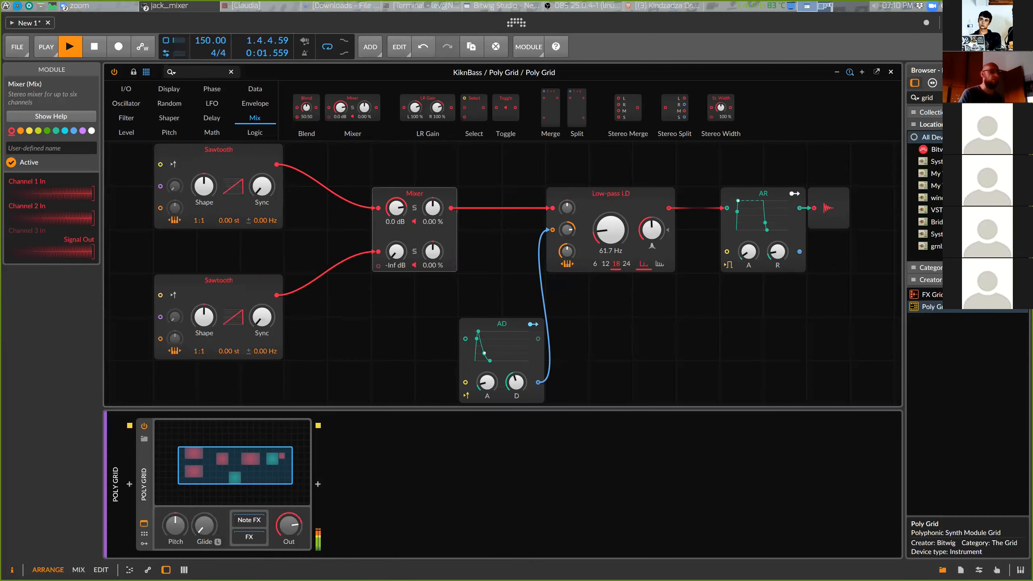
Raise the filter cutoff to 162 Hz while auditioning the bass
left_click(500, 272)
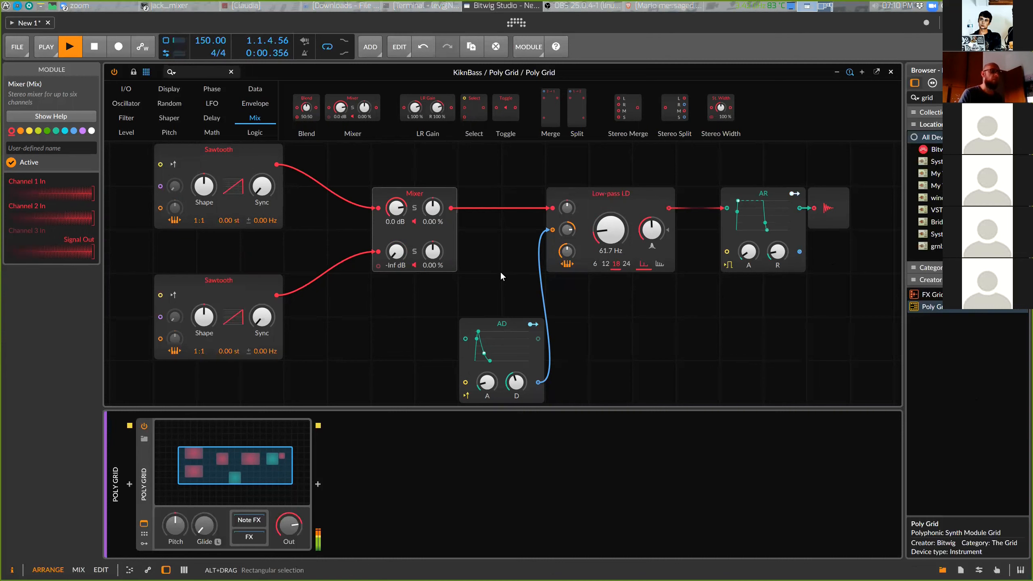
key("space")
left_click_drag(652, 231, 652, 230)
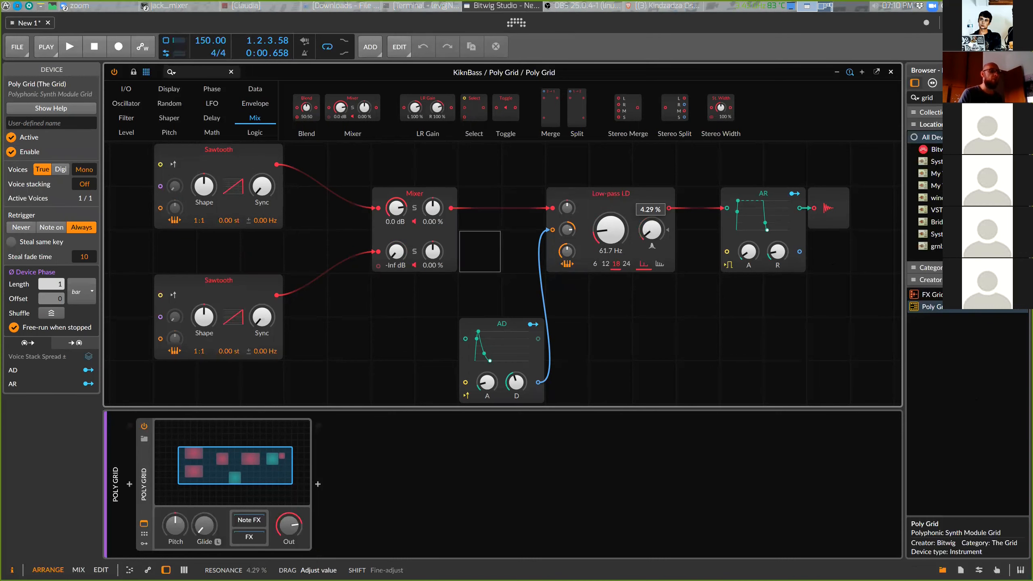
left_click_drag(652, 230, 651, 230)
key("space")
left_click_drag(611, 231, 611, 217)
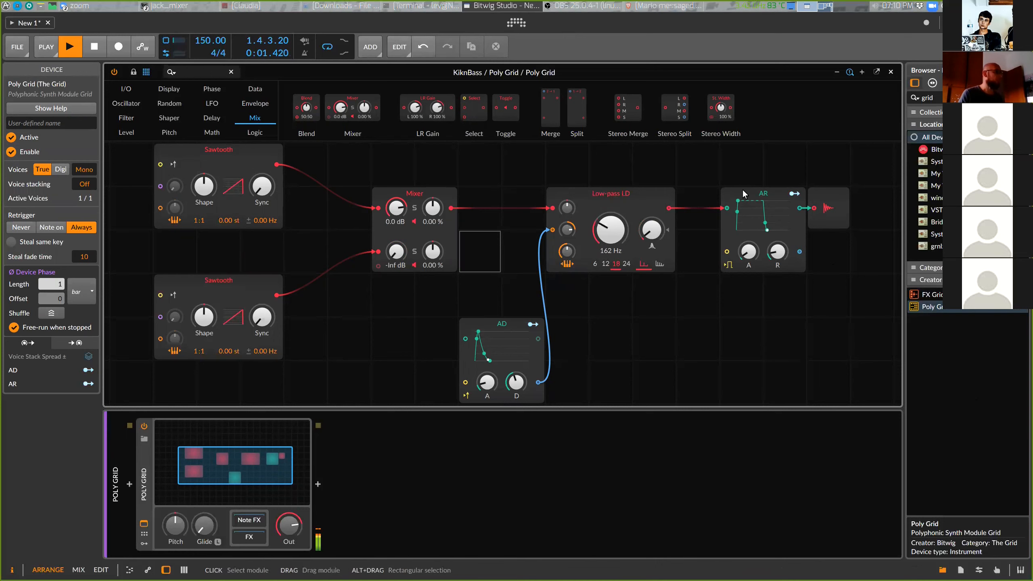
key("space")
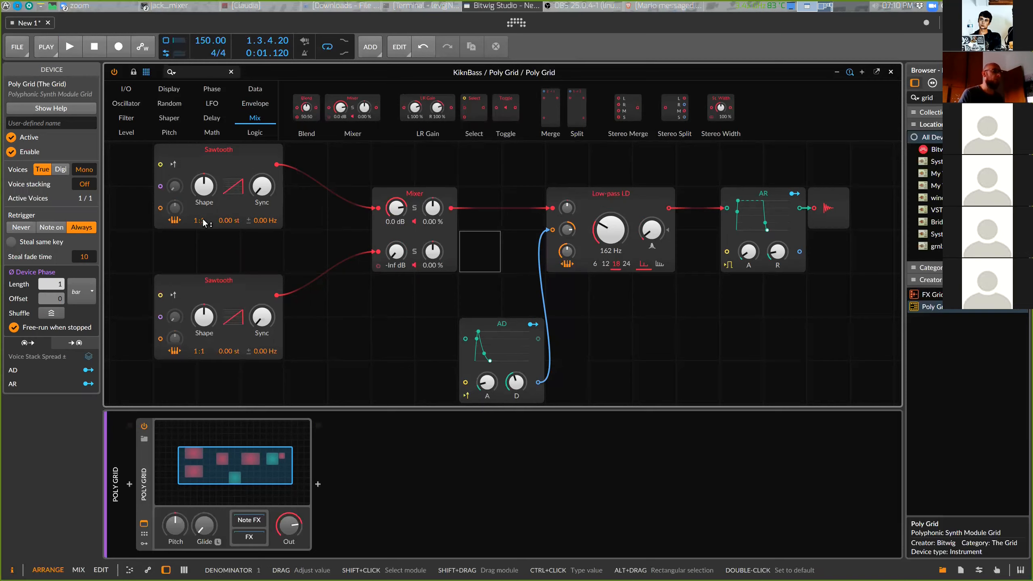
Set the first Sawtooth oscillator's ratio to 1:2 and audition the result
left_click_drag(204, 220, 203, 220)
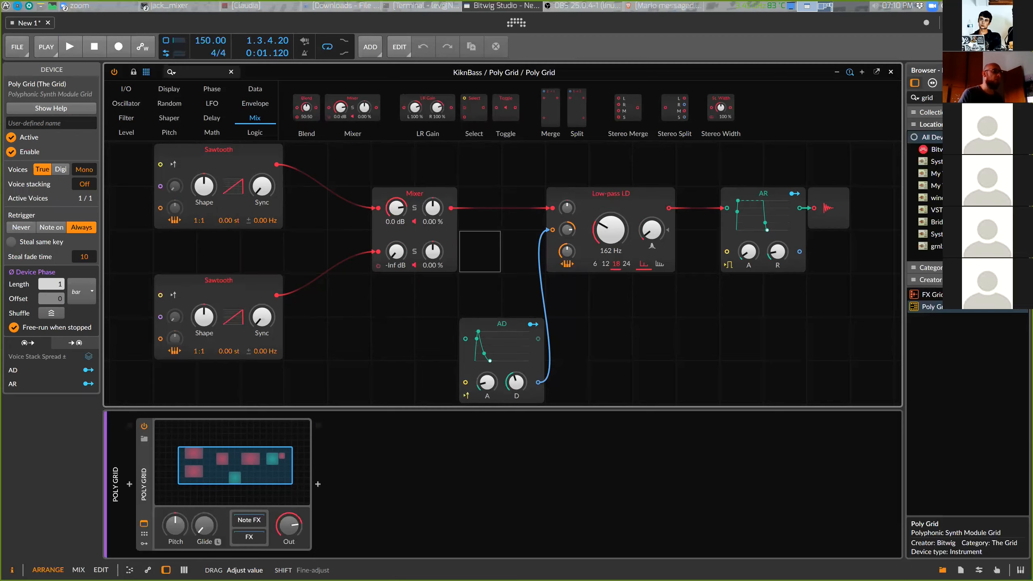
left_click_drag(203, 220, 204, 221)
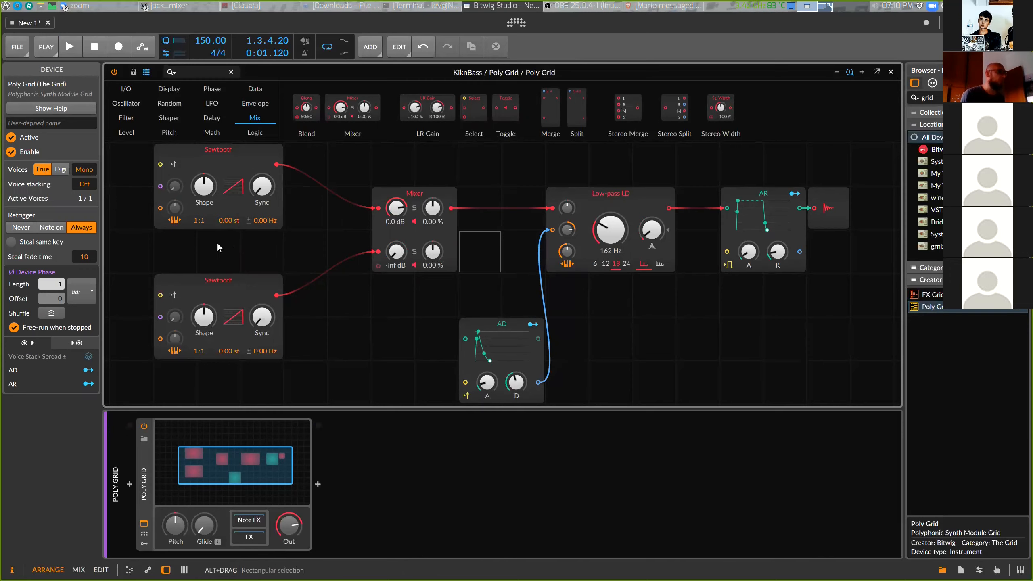
left_click_drag(202, 222, 202, 214)
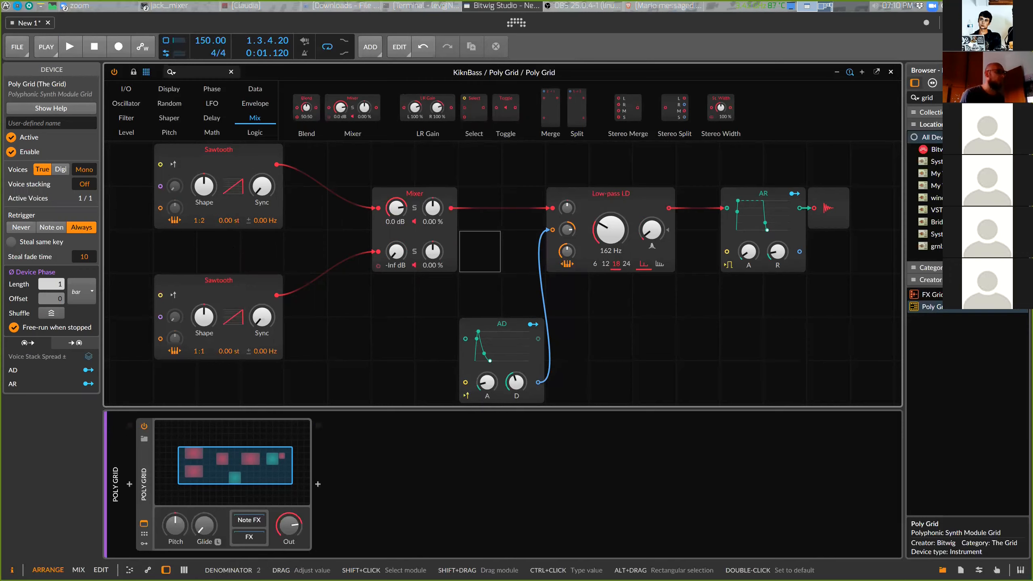
key("space")
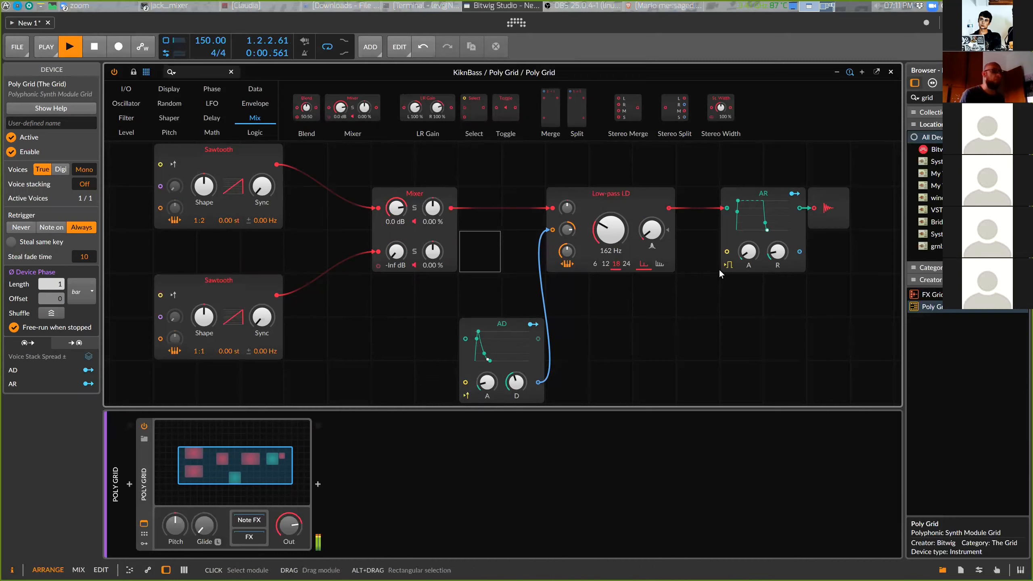
key("space")
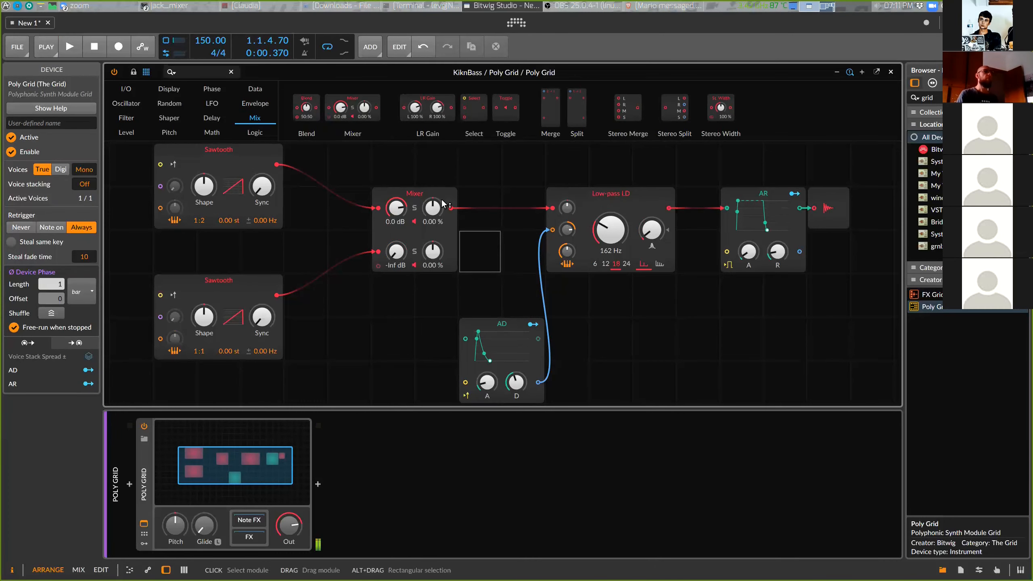
Set the AD envelope's attack to 3.38 ms and decay to 297 ms, shifting the Mixer right
left_click_drag(422, 196, 466, 197)
left_click_drag(499, 351, 499, 307)
left_click_drag(514, 344, 487, 340)
Reposition the AD envelope under the Mixer and shift the filter right against the AR envelope
key("space")
key("space")
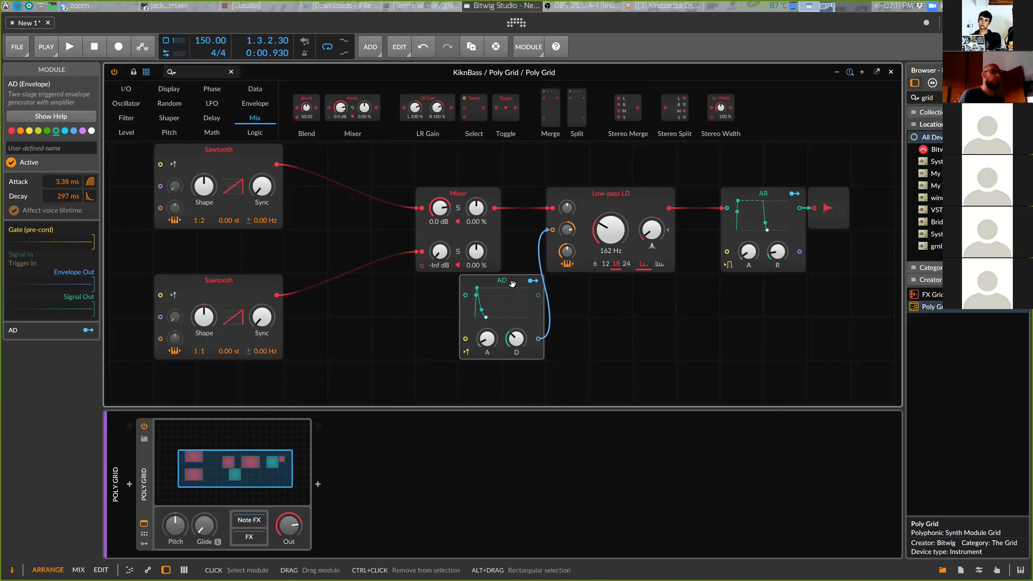
left_click_drag(522, 287, 478, 288)
left_click_drag(665, 192, 708, 192)
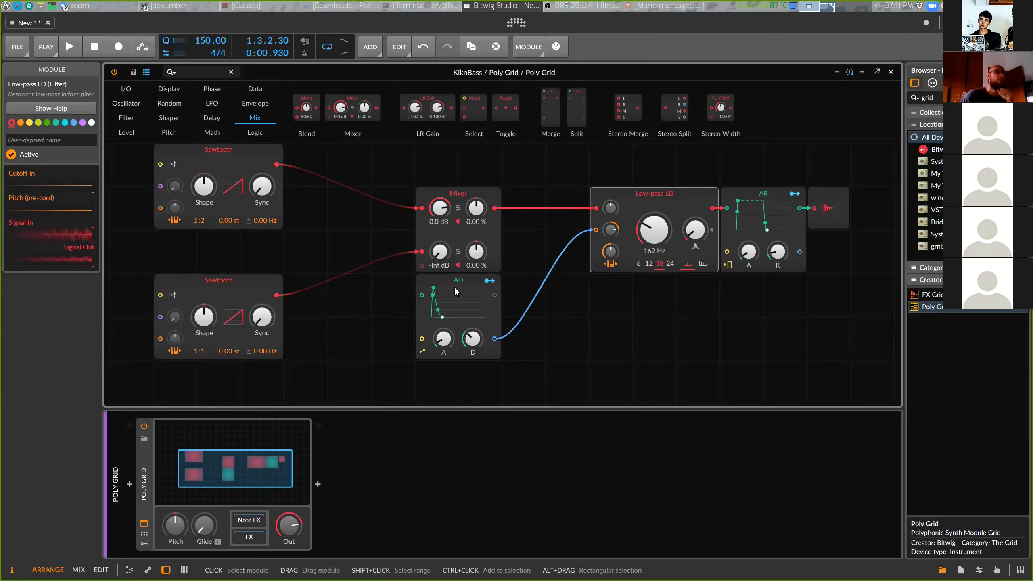
Add an ADSR envelope module to the grid and place it below the AD envelope
mouse_move(456, 289)
left_mouse_down()
mouse_move(475, 323)
mouse_move(472, 285)
left_mouse_up()
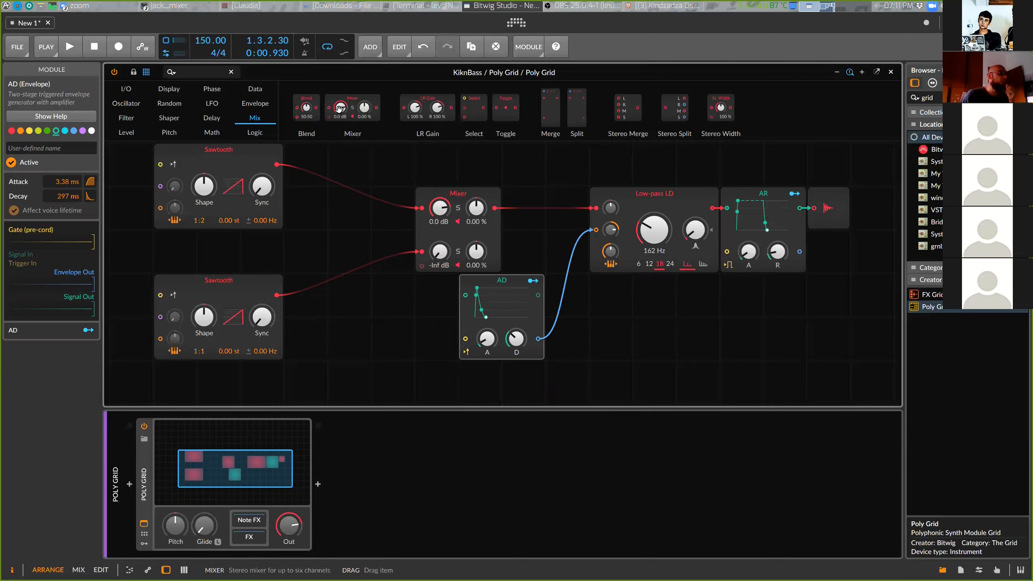
left_click(255, 104)
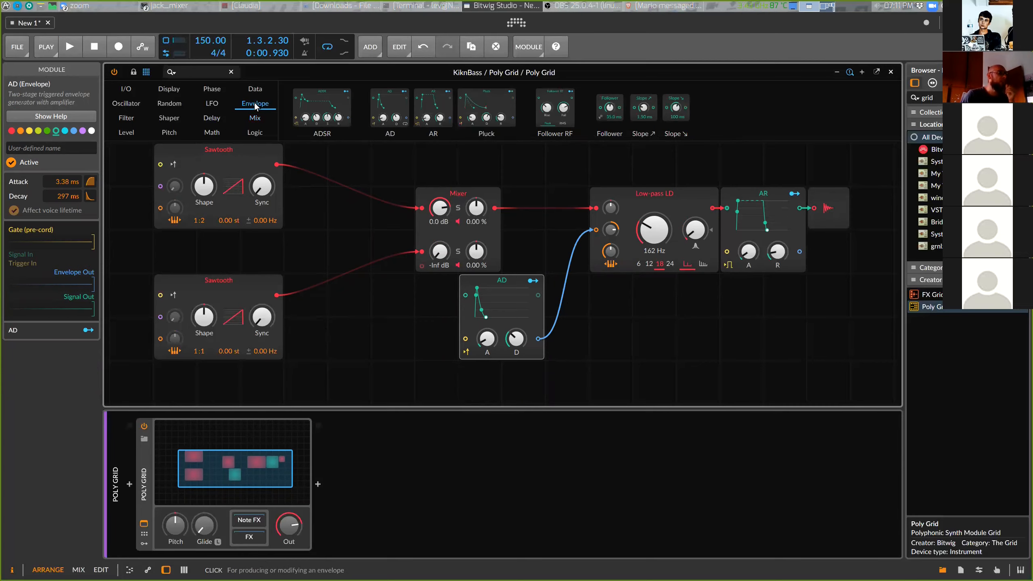
left_click(322, 106)
left_click_drag(315, 96, 587, 353)
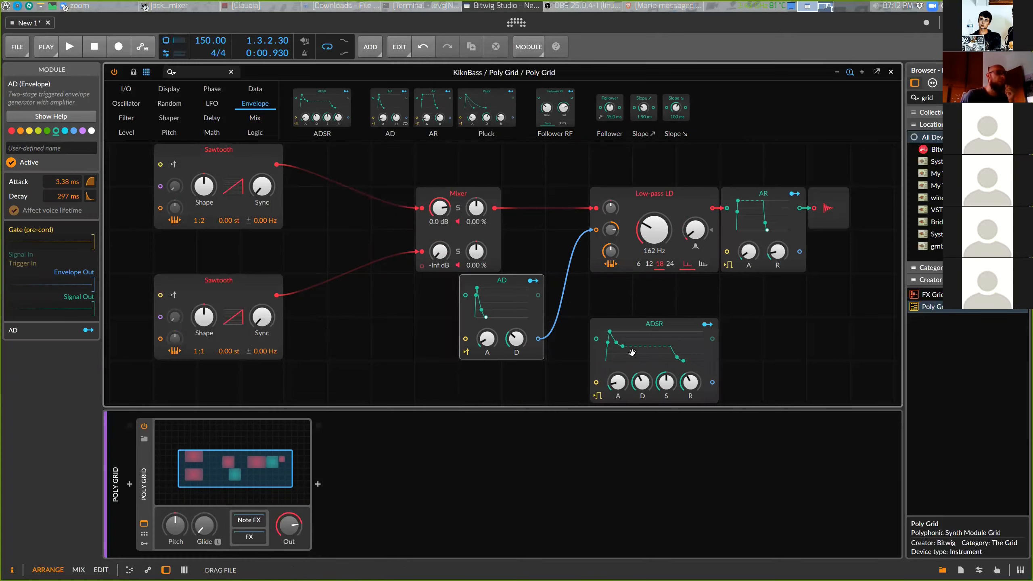
left_click_drag(524, 290, 480, 290)
scroll(654, 294, "down", 2)
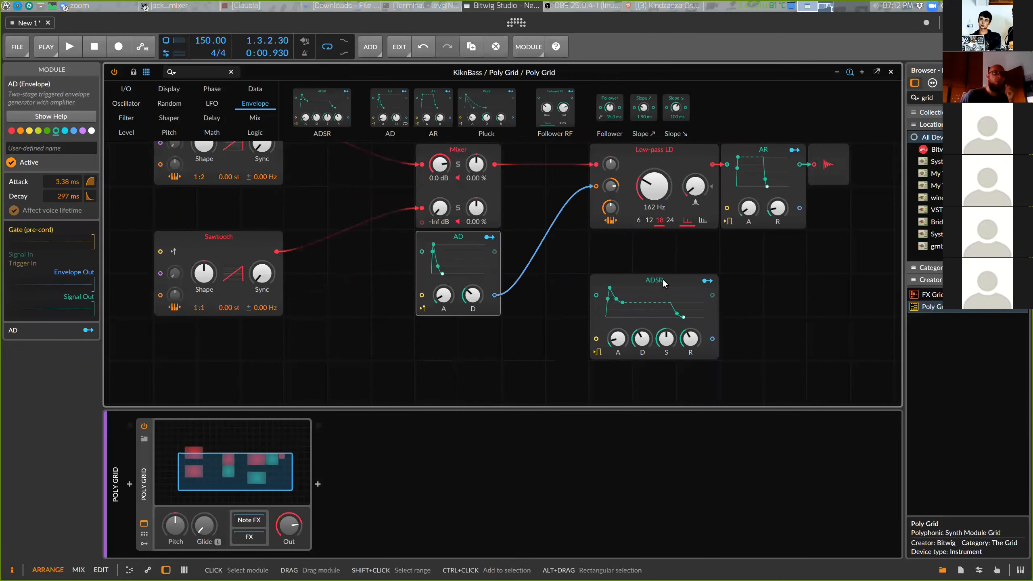
left_click_drag(667, 301, 450, 344)
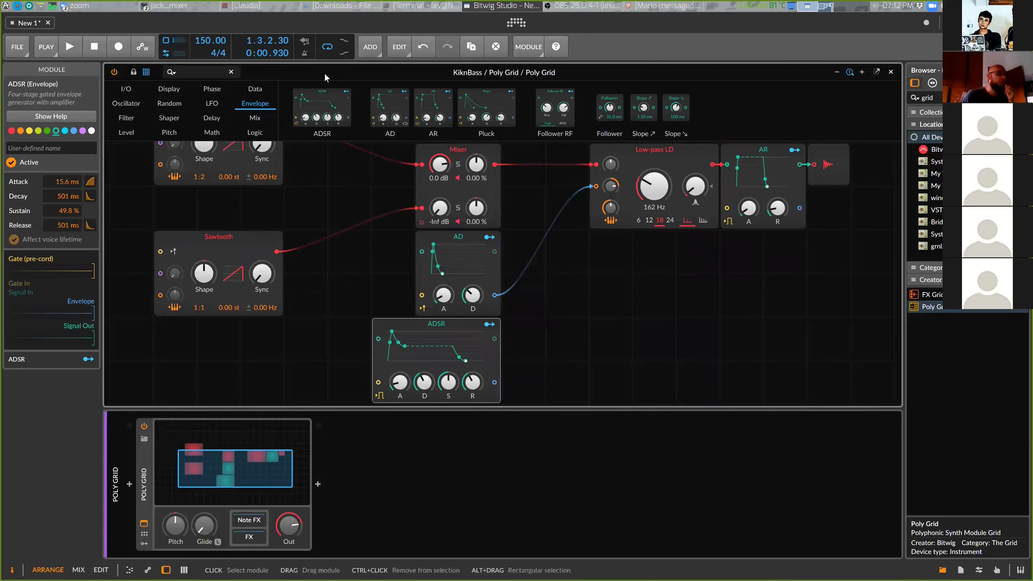
Add a second Mixer module and connect the AD and ADSR envelope outputs to its two channels
left_click(254, 119)
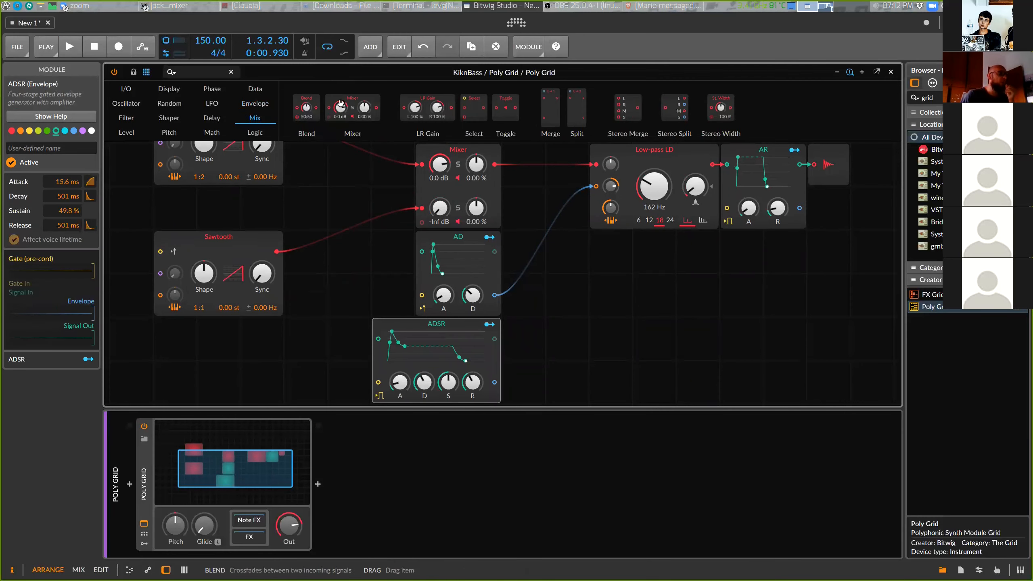
left_click(352, 97)
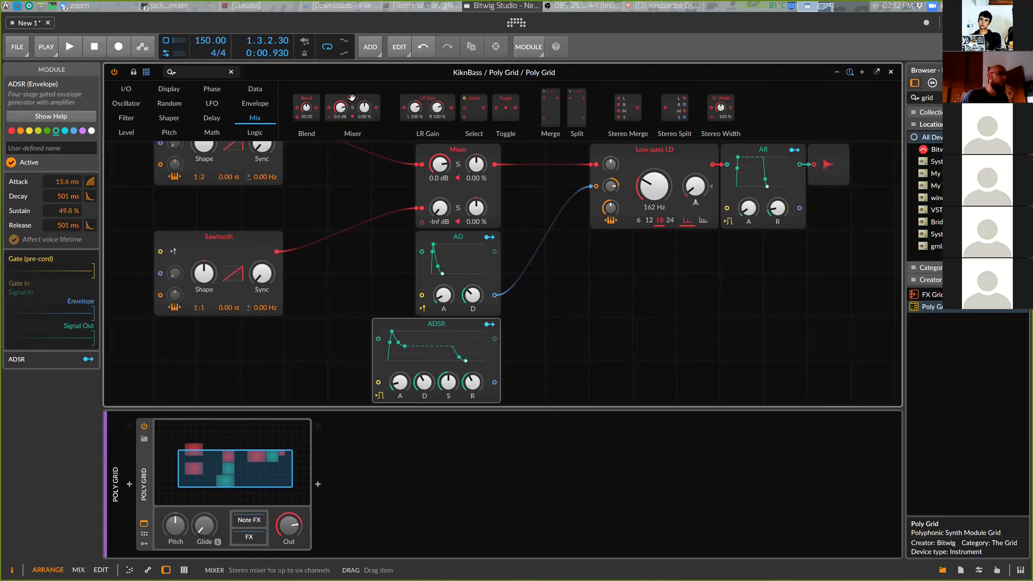
left_click_drag(355, 99, 633, 326)
left_click(632, 326)
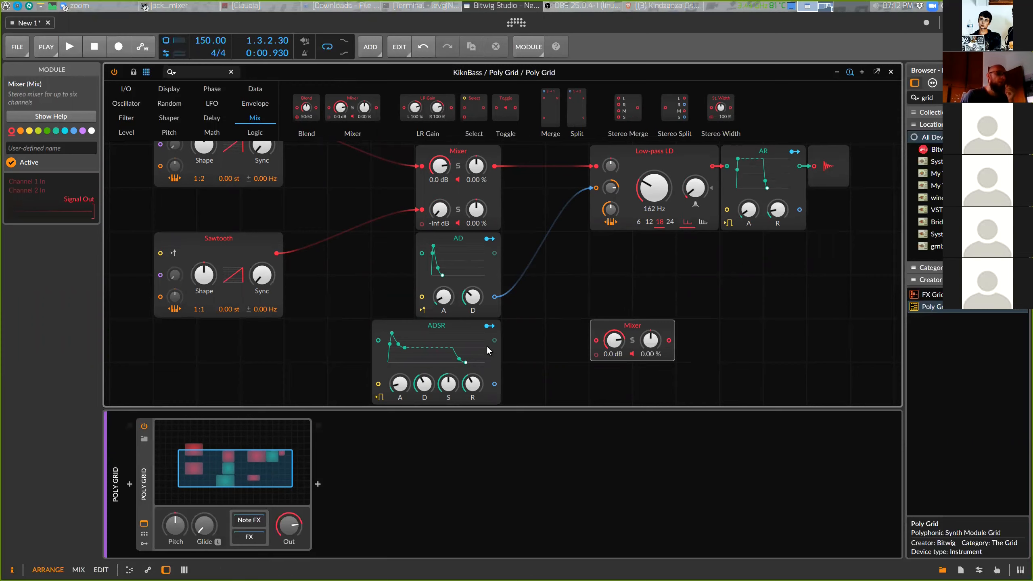
left_click_drag(494, 297, 597, 340)
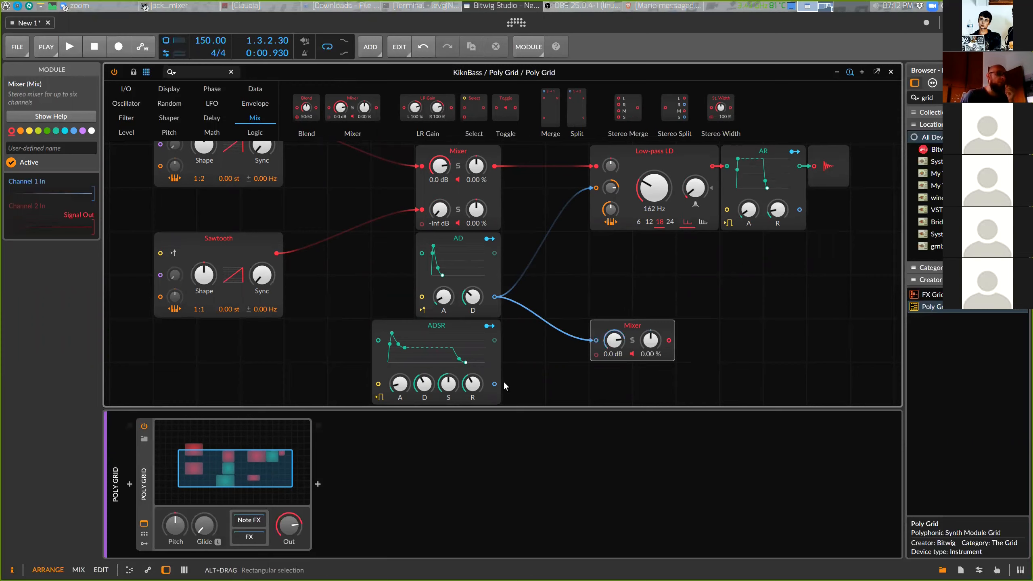
left_click_drag(495, 383, 523, 328)
Route the new Mixer's output into the low-pass filter's cutoff input and place the Mixer beside the AD envelope
left_click_drag(584, 343, 593, 189)
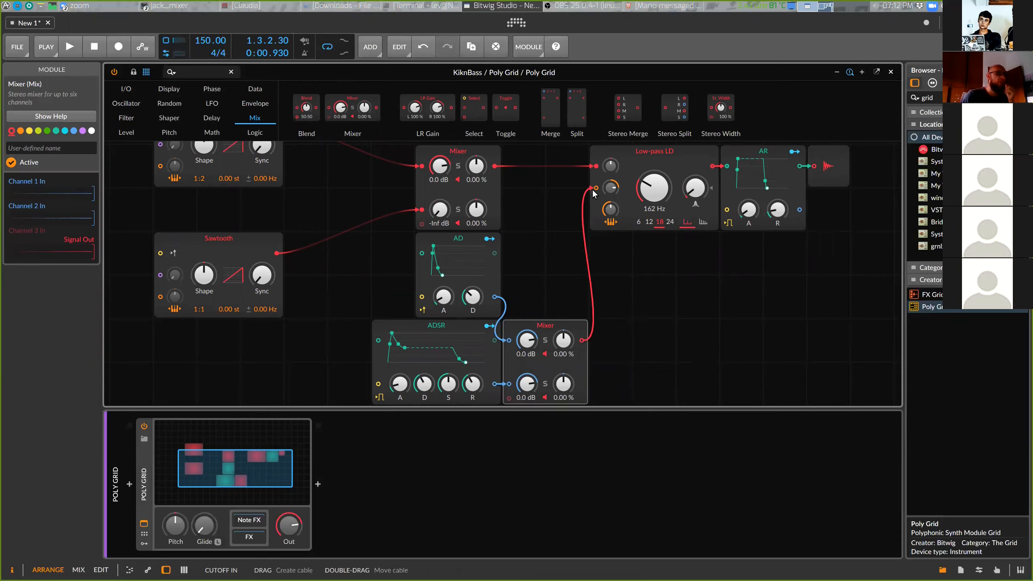
left_click_drag(571, 327, 584, 302)
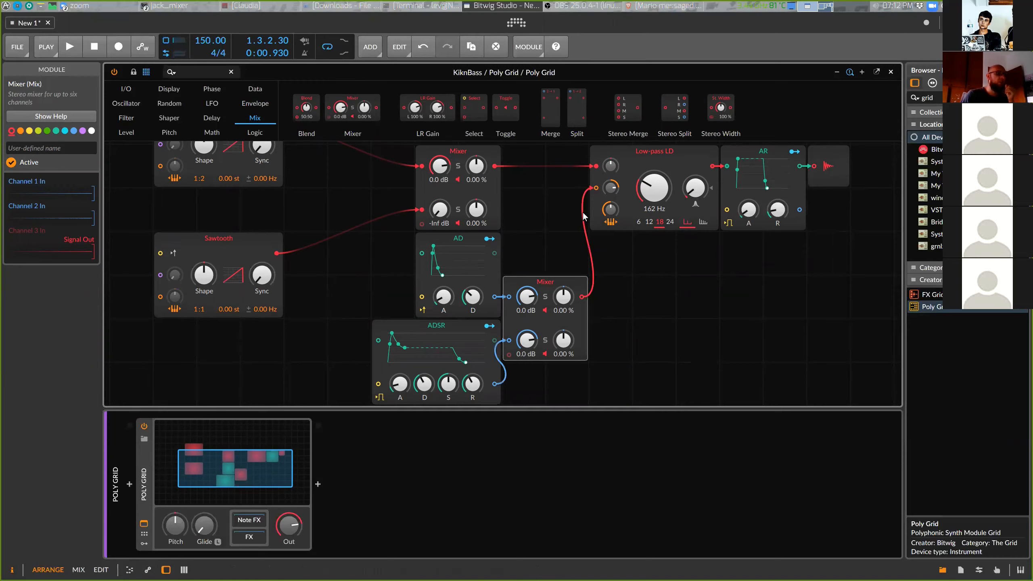
left_click_drag(603, 189, 561, 243)
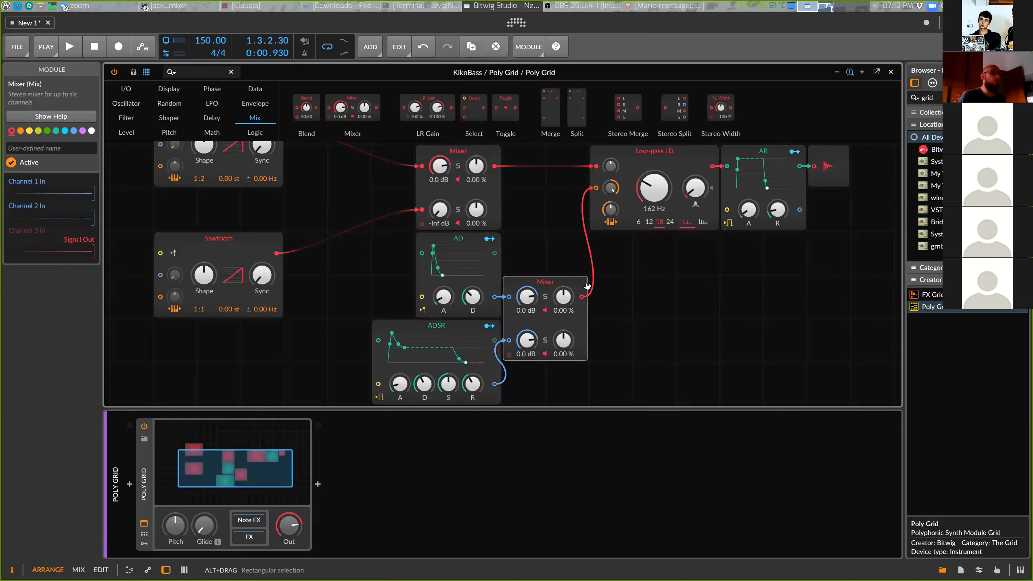
left_click_drag(546, 284, 539, 268)
Lower the filter cutoff to 61.7 Hz while auditioning the bass
key("space")
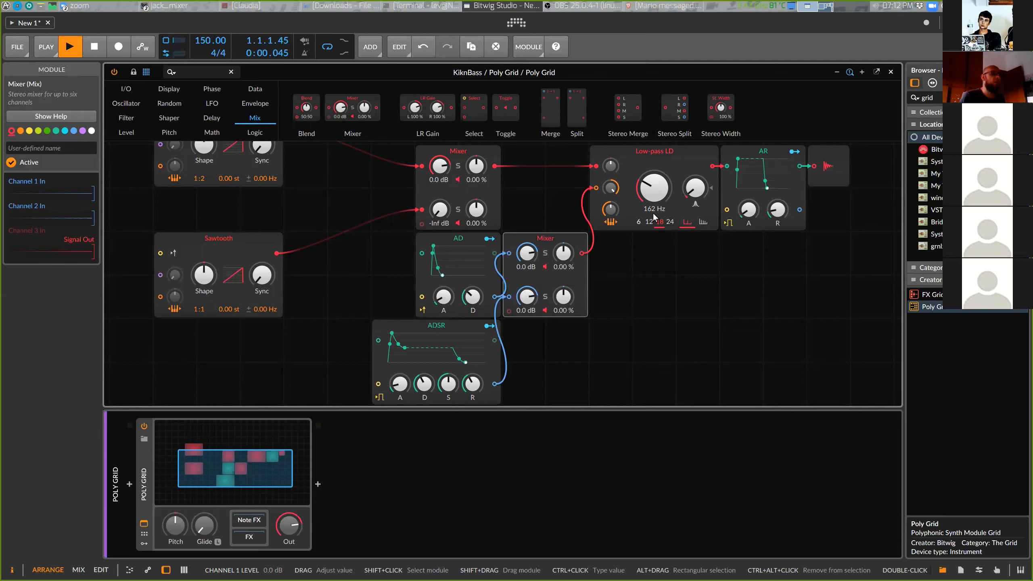
key("space")
left_click_drag(655, 189, 654, 207)
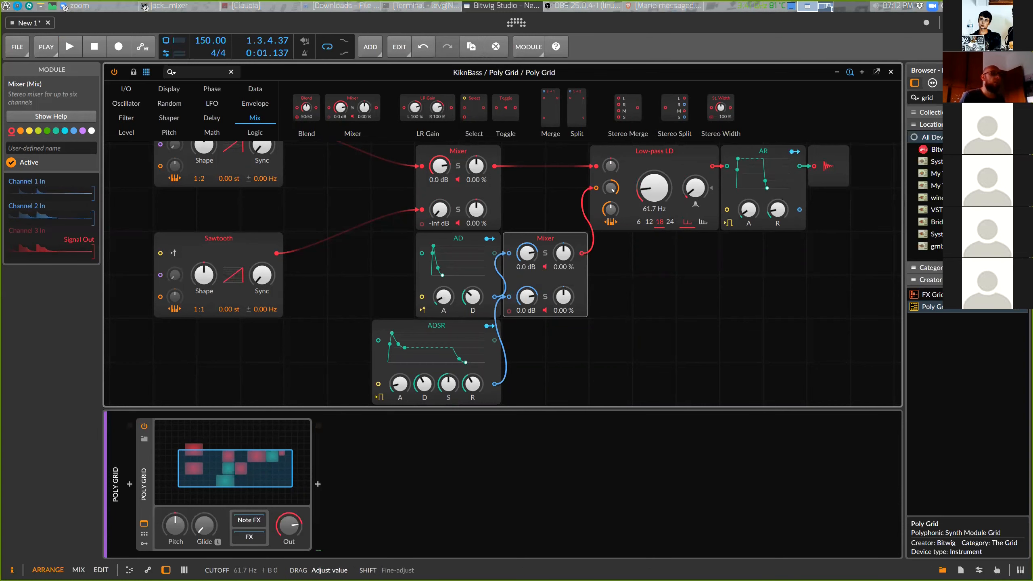
key("space")
Set the envelope Mixer's second channel to -14.9 dB and the AD envelope's decay to 176 ms
left_click_drag(527, 297, 527, 307)
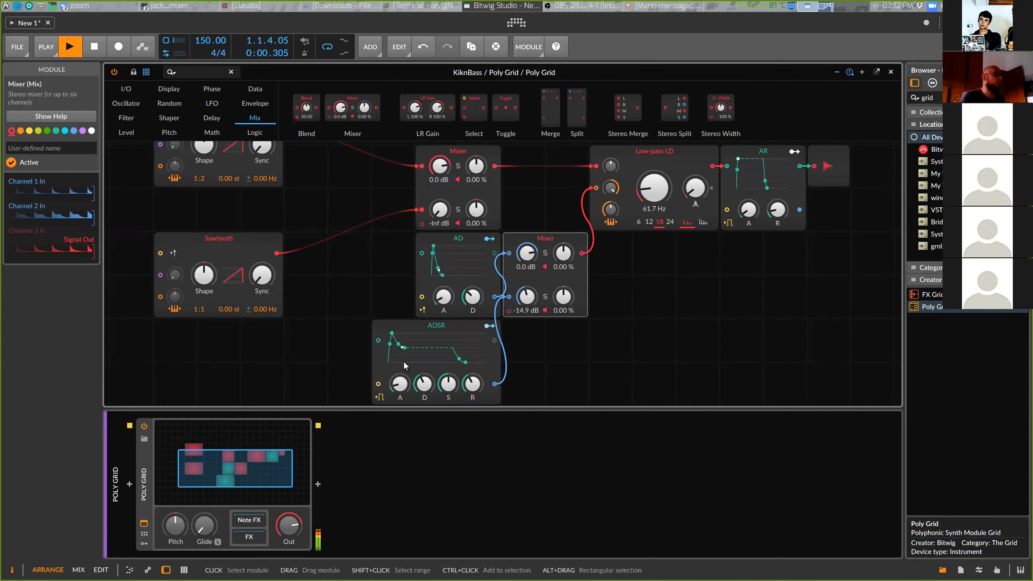
left_click_drag(470, 274, 470, 292)
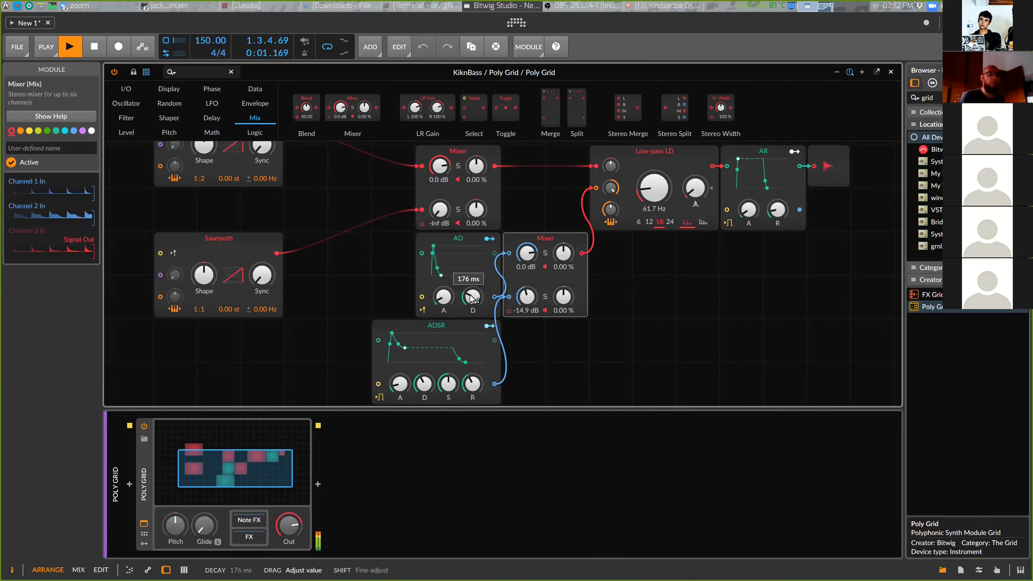
key("space")
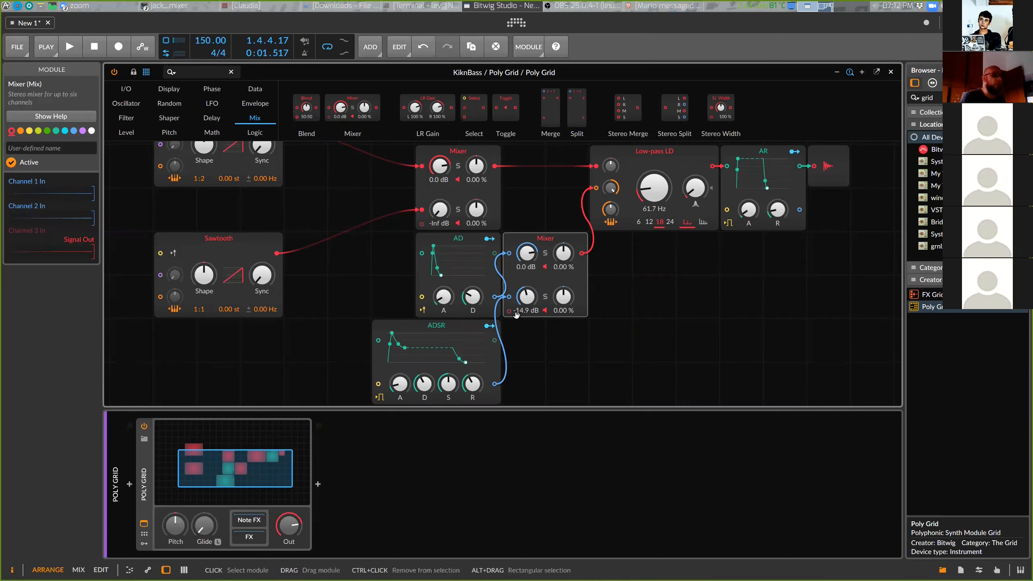
Raise the envelope Mixer's first channel to +0.6 dB while auditioning the bass
key("space")
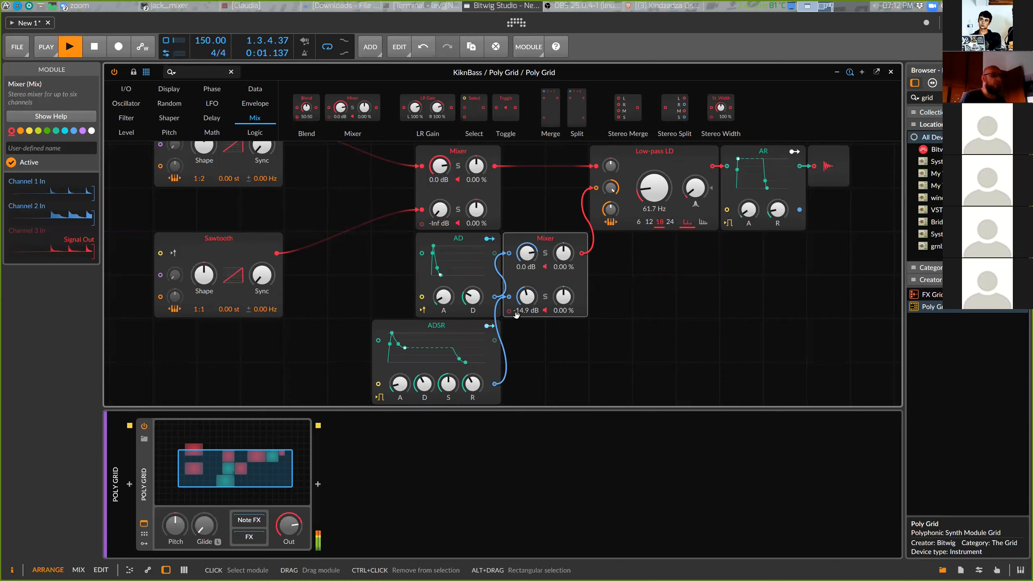
key("space")
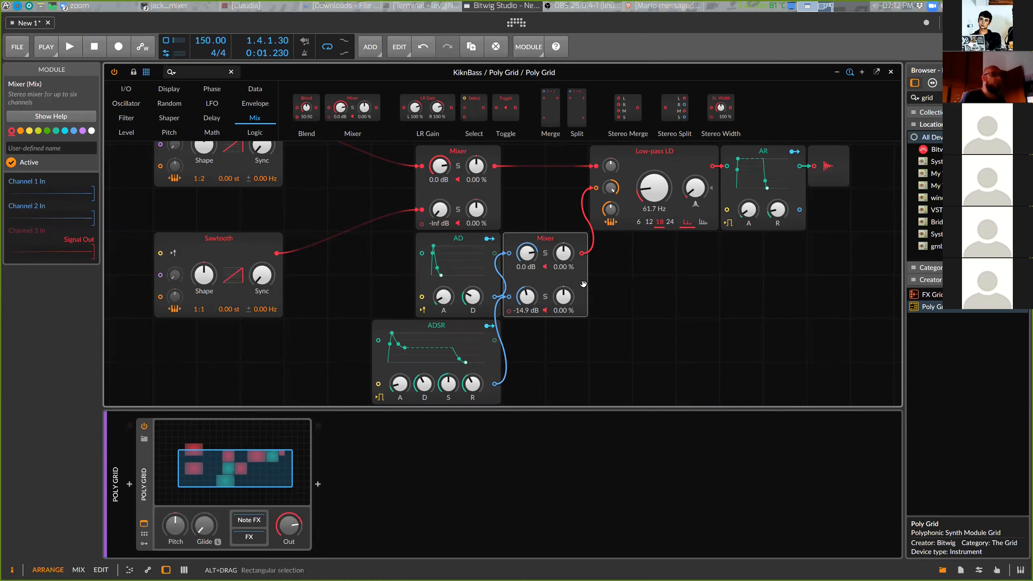
key("space")
left_click_drag(527, 265, 531, 262)
key("space")
key("space")
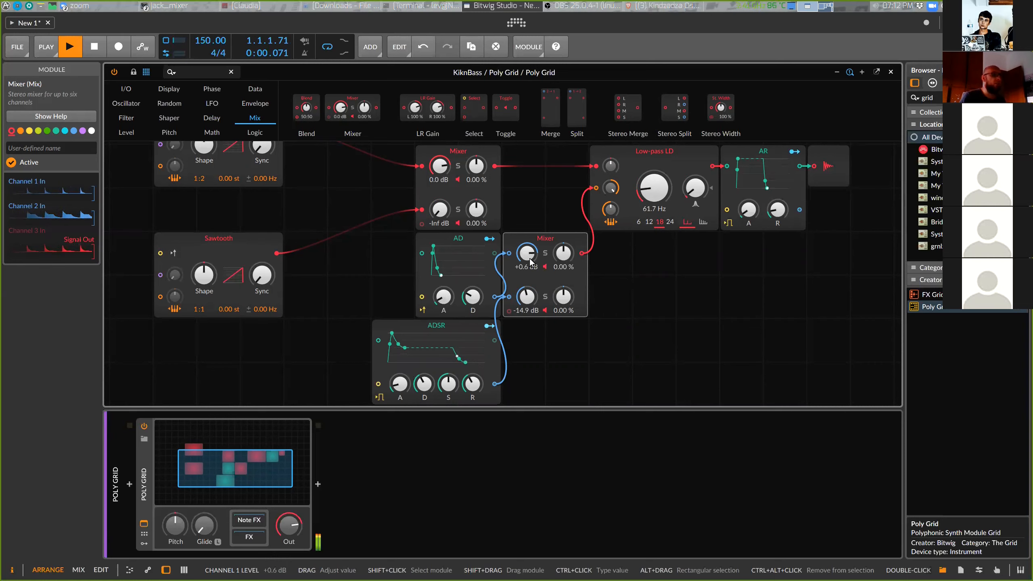
key("space")
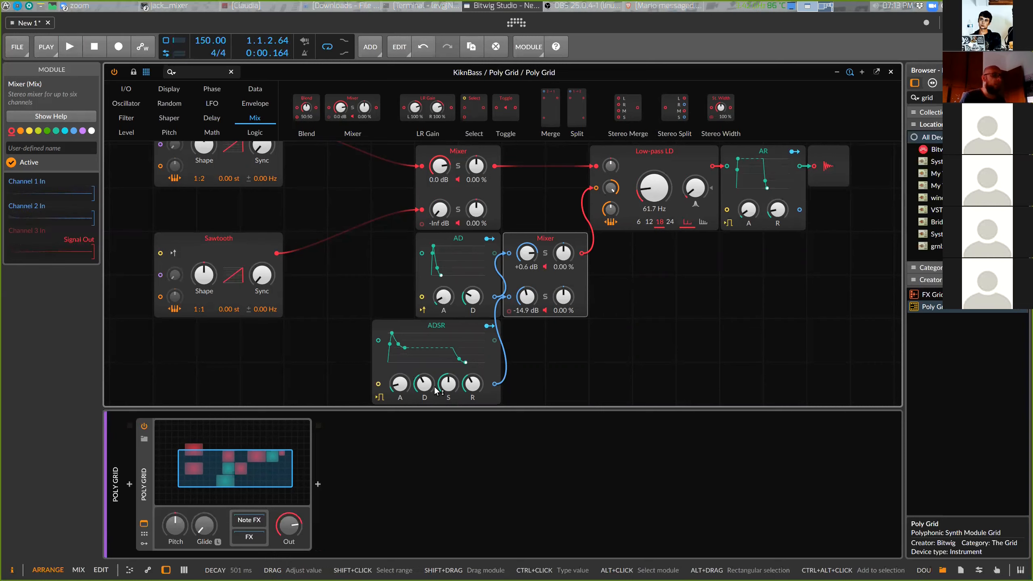
Set the ADSR release to 1.22 s and the envelope Mixer's second channel to -11.2 dB while playing
left_click_drag(399, 385, 473, 377)
key("space")
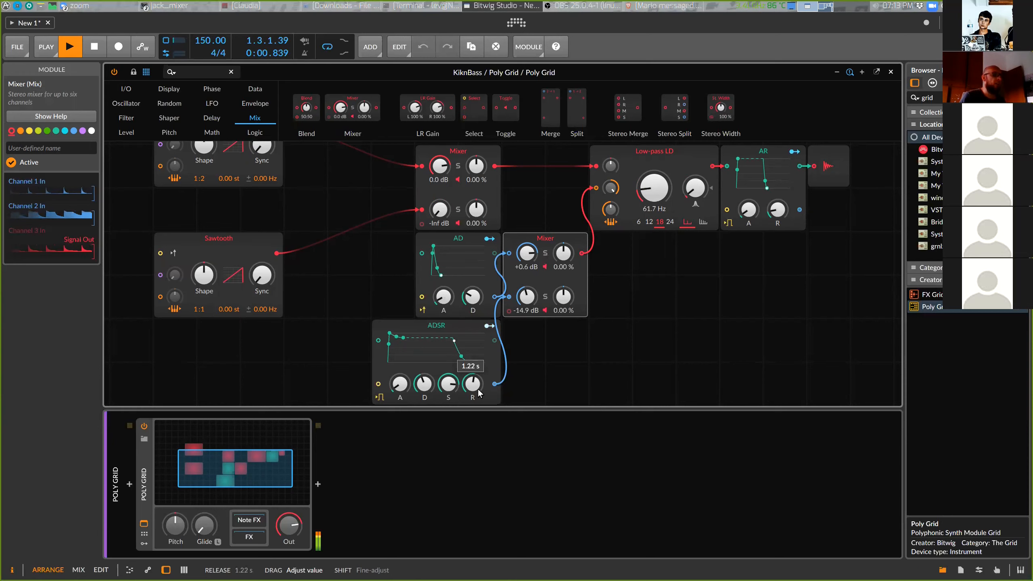
left_click_drag(530, 302, 530, 298)
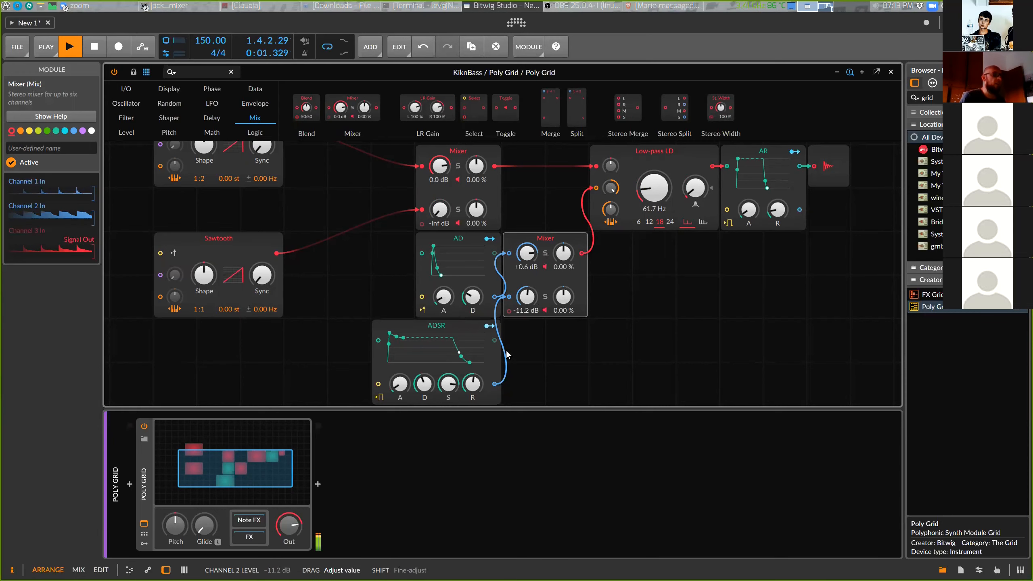
Set the ADSR sustain to 86.4% and adjust its release, auditioning the bass
mouse_move(448, 384)
left_mouse_down()
mouse_move(448, 400)
mouse_move(449, 388)
left_mouse_up()
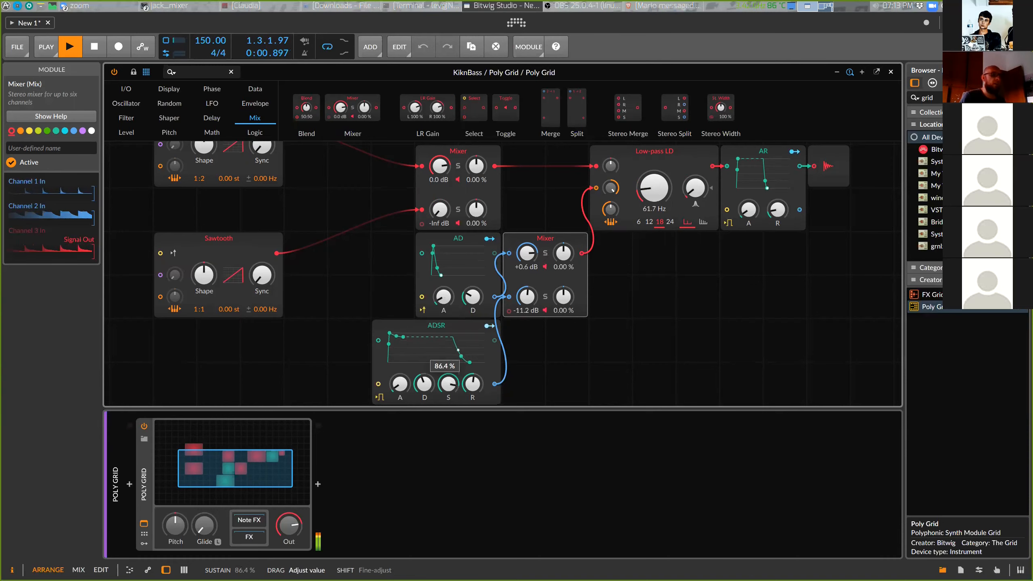
left_click_drag(456, 390, 478, 388)
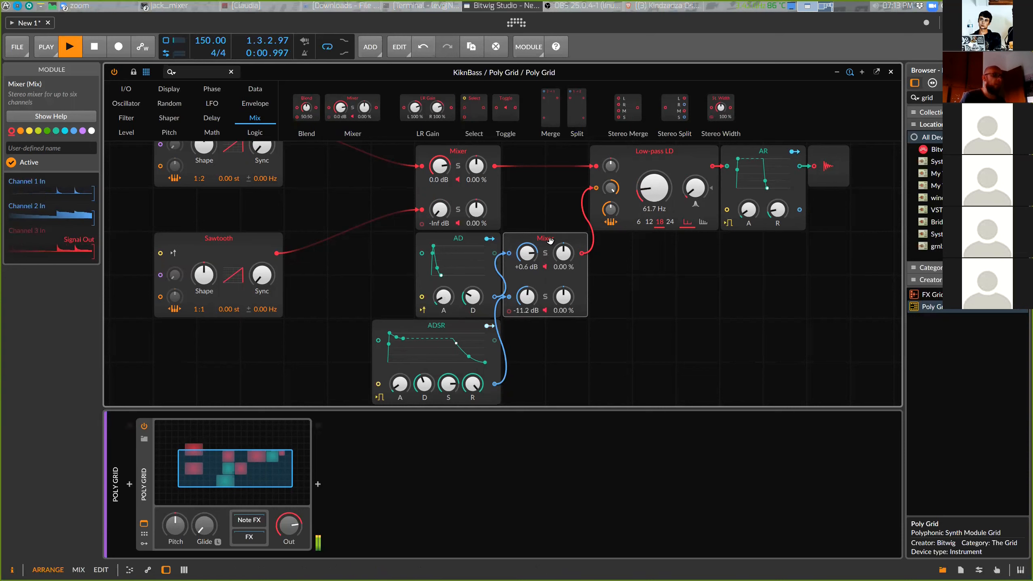
left_click_drag(551, 241, 555, 272)
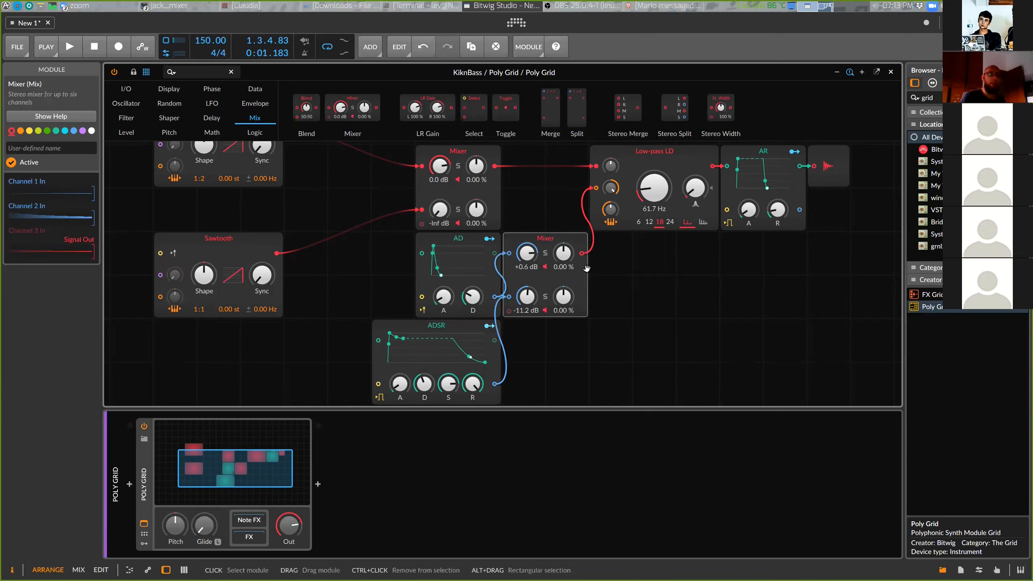
key("space")
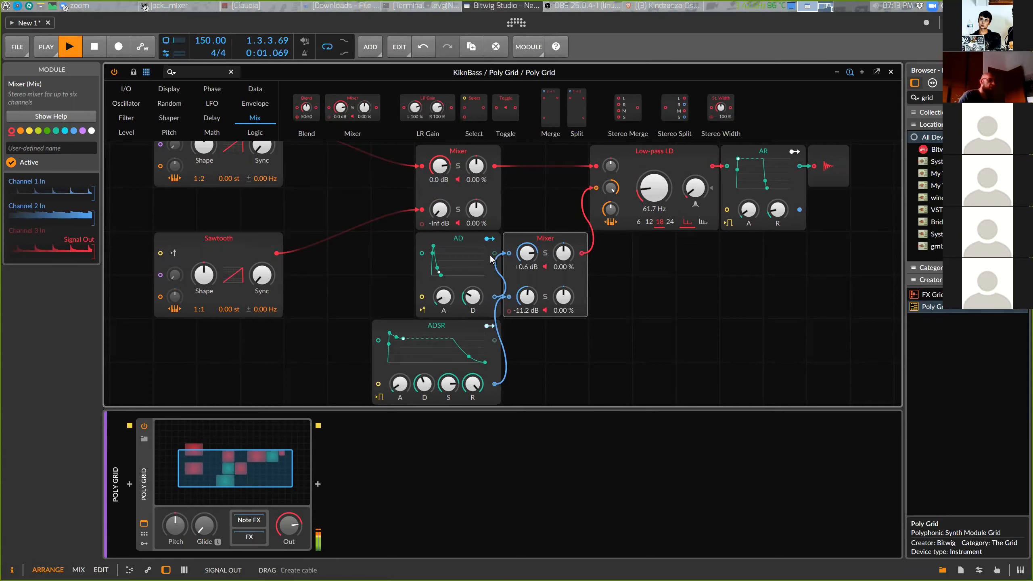
key("space")
key("space")
key("space")
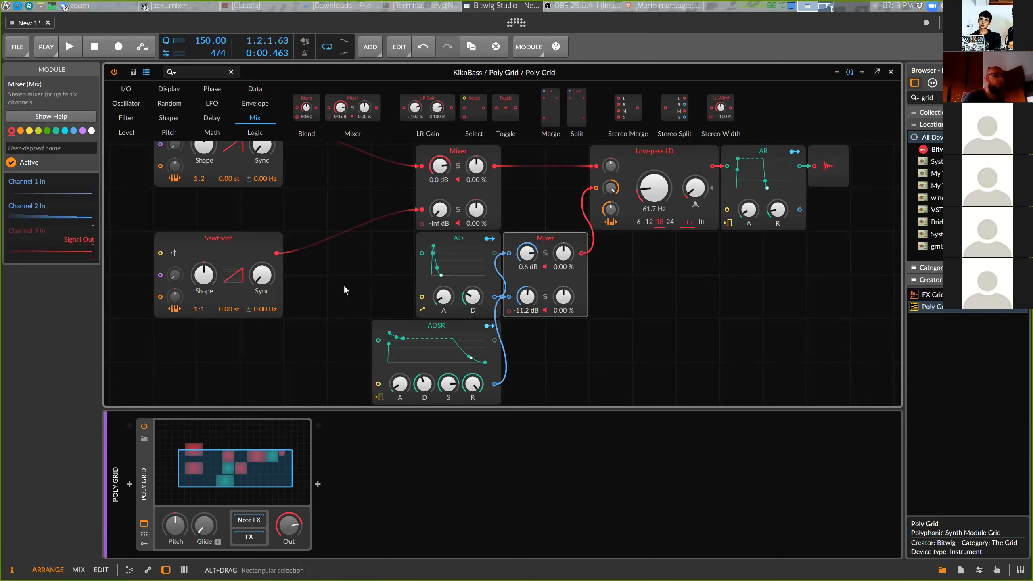
Rearrange both Sawtooth oscillators closer to the first Mixer, aligning the upper one with its inputs
left_click_drag(249, 243, 298, 244)
scroll(304, 208, "up", 2)
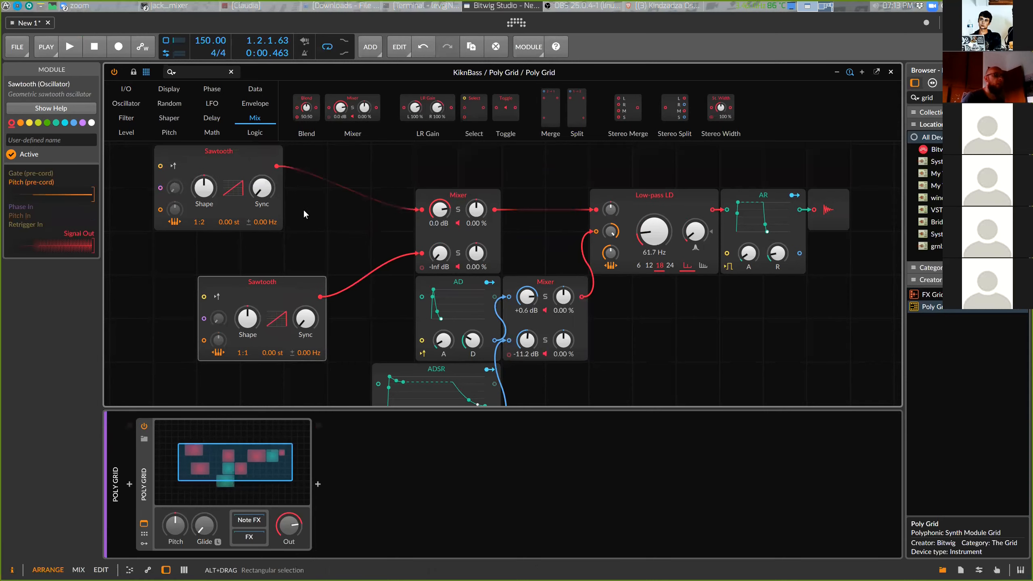
left_click_drag(254, 166, 315, 168)
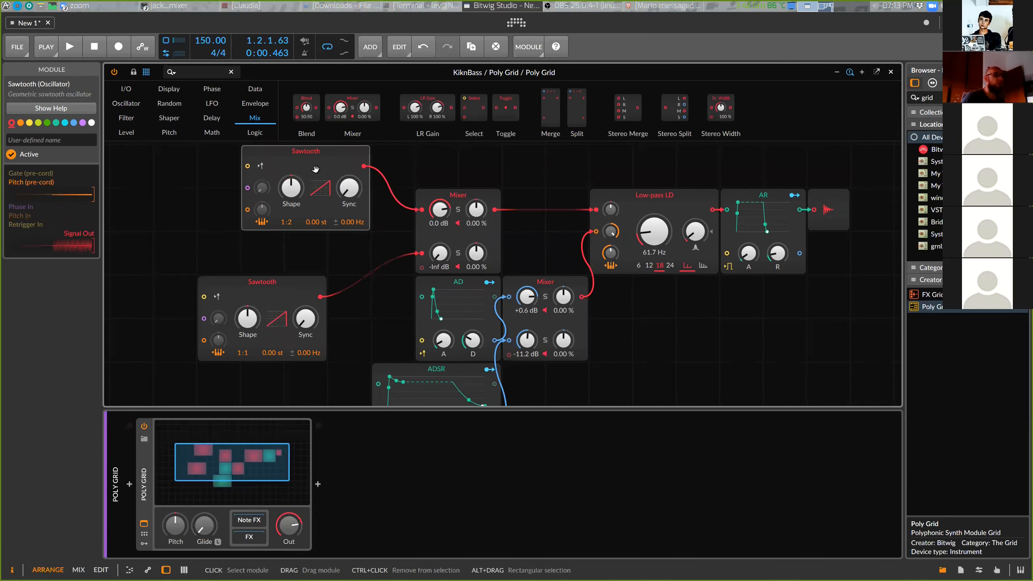
left_click_drag(275, 291, 319, 291)
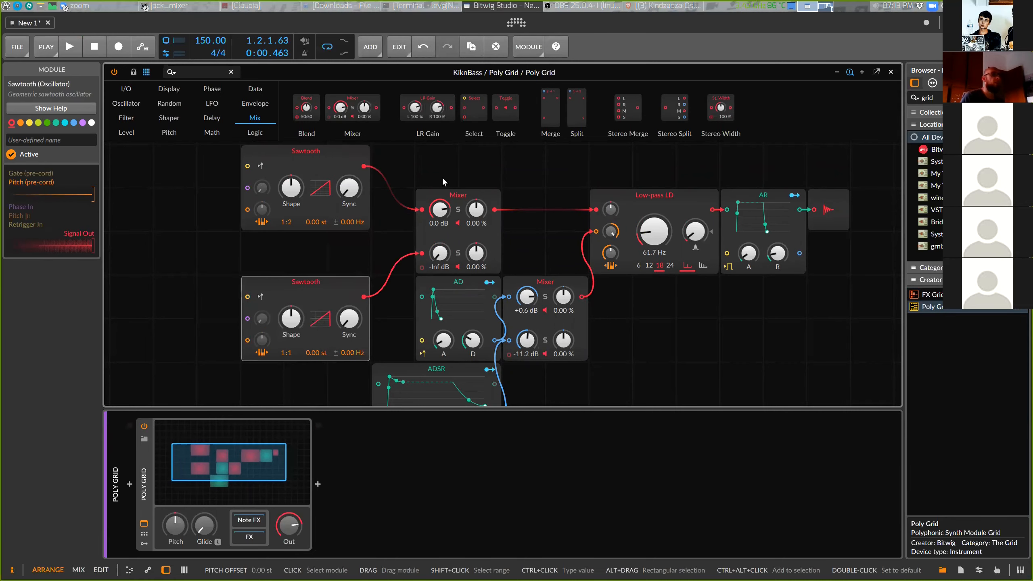
scroll(600, 314, "down", 1)
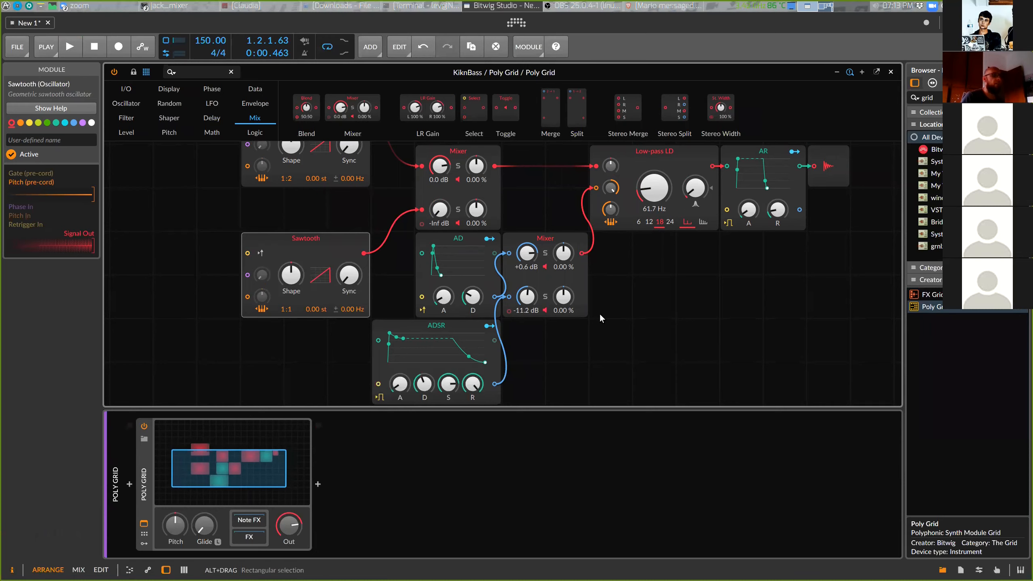
scroll(599, 313, "up", 1)
left_click_drag(301, 152, 344, 153)
mouse_move(318, 284)
left_mouse_down()
mouse_move(337, 289)
mouse_move(325, 288)
left_mouse_up()
left_click_drag(344, 151, 305, 200)
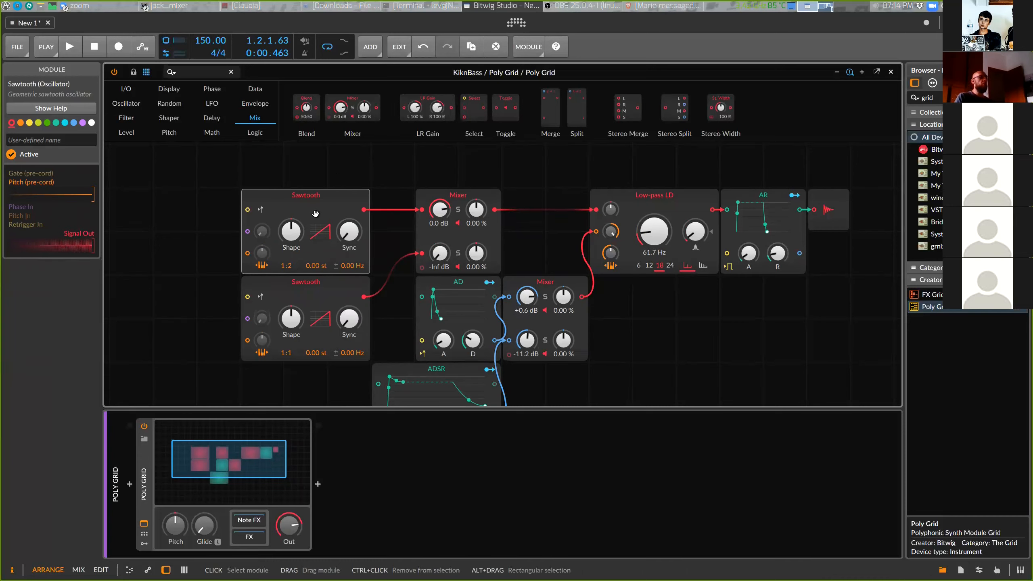
Enable retrigger on notes for the first Sawtooth oscillator and audition the bass
left_click(261, 209)
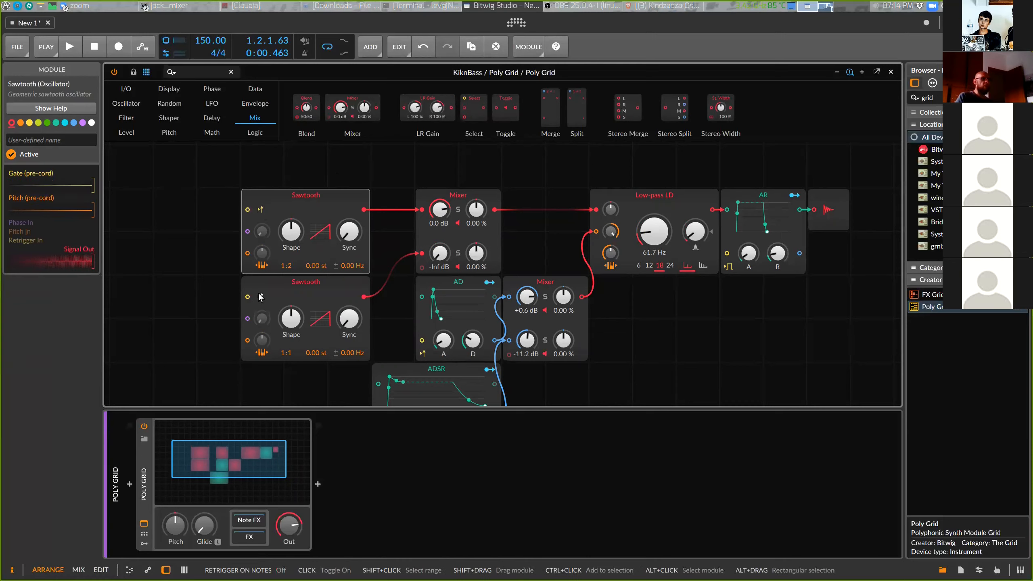
key("space")
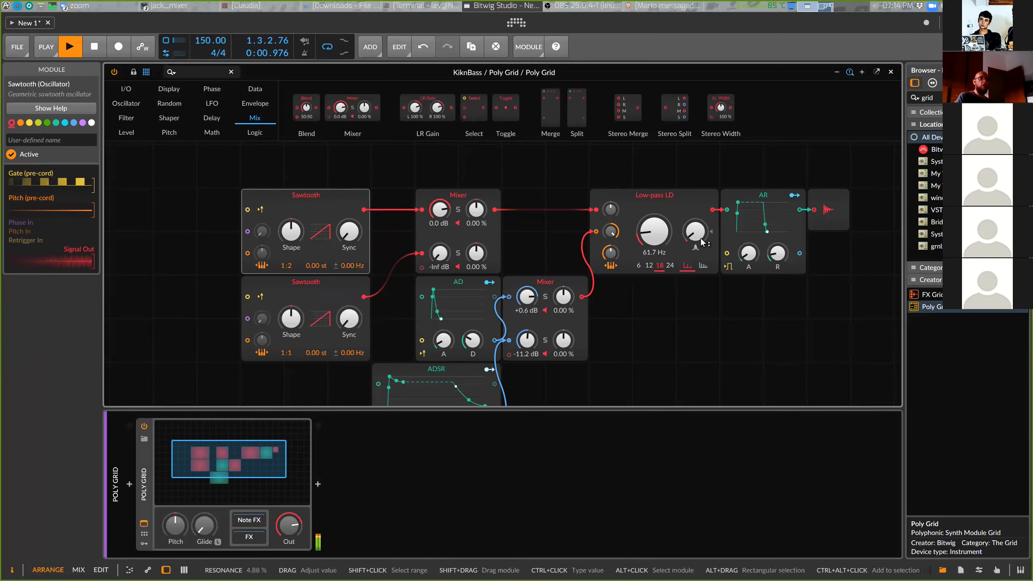
Lower the low-pass filter cutoff to 49.0 Hz and stop playback
left_click_drag(660, 235, 652, 245)
key("space")
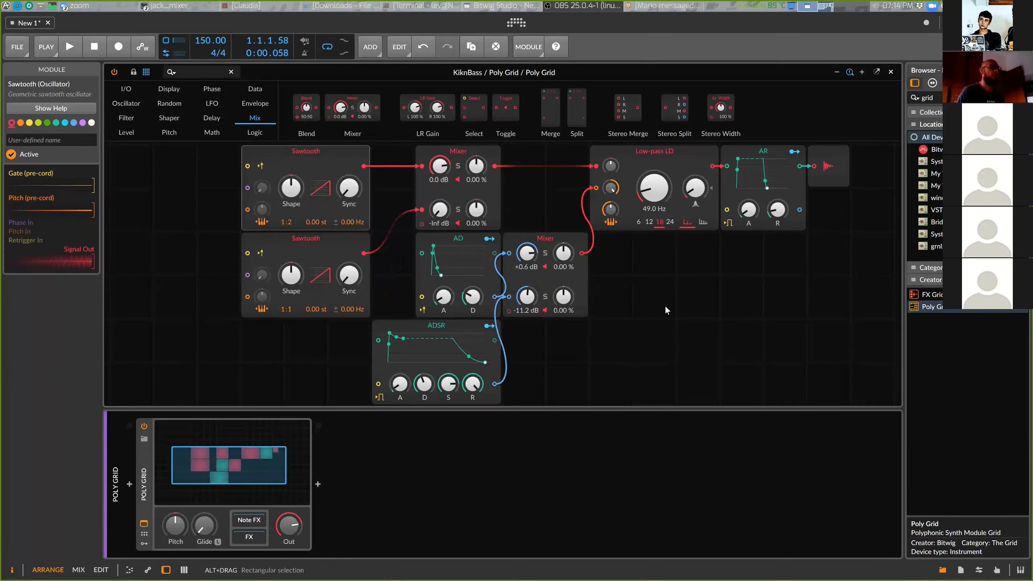
Undo and redo the last change, then move the upper Sawtooth oscillator higher in the grid
key("ctrl+z")
key("ctrl+shift+z")
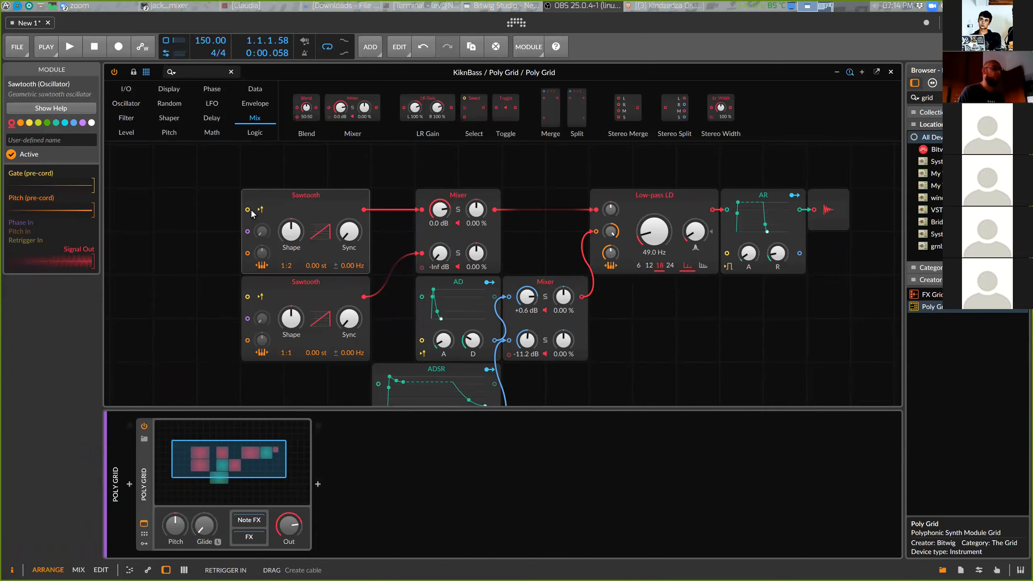
mouse_move(316, 197)
left_mouse_down()
mouse_move(325, 183)
mouse_move(309, 202)
left_mouse_up()
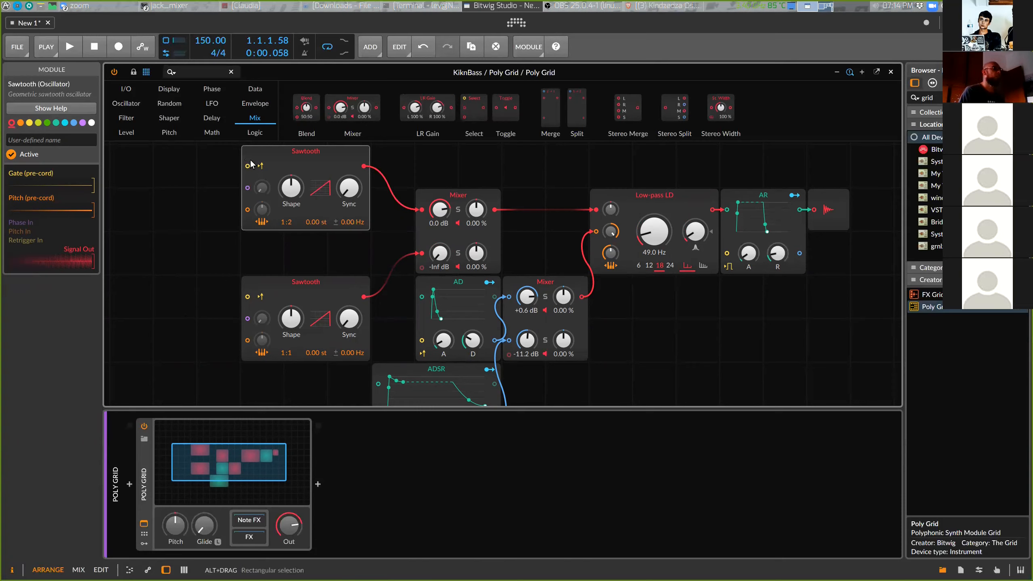
Add a Value module and connect it to the retrigger inputs of both Sawtooth oscillators
left_click(258, 90)
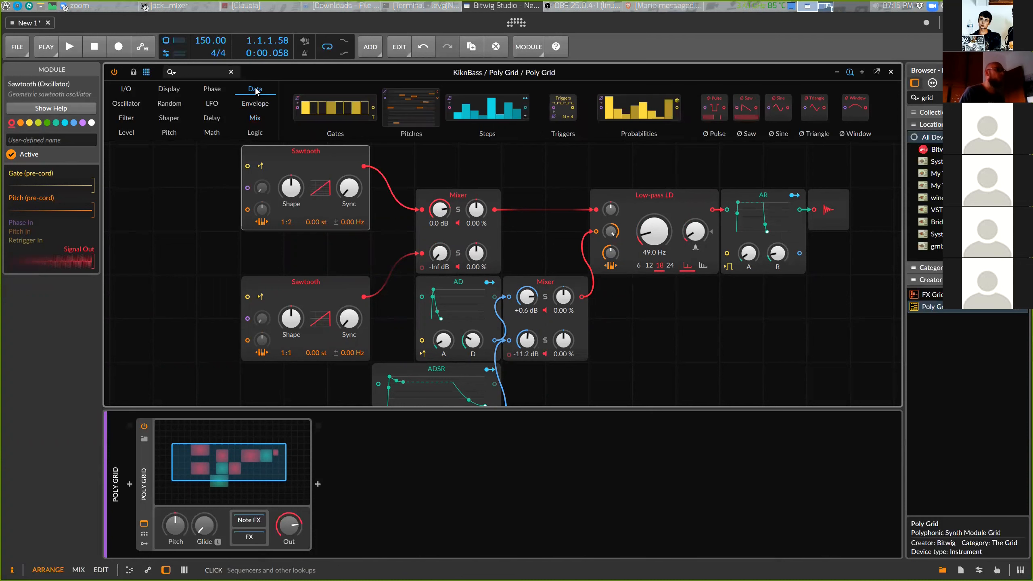
left_click(255, 133)
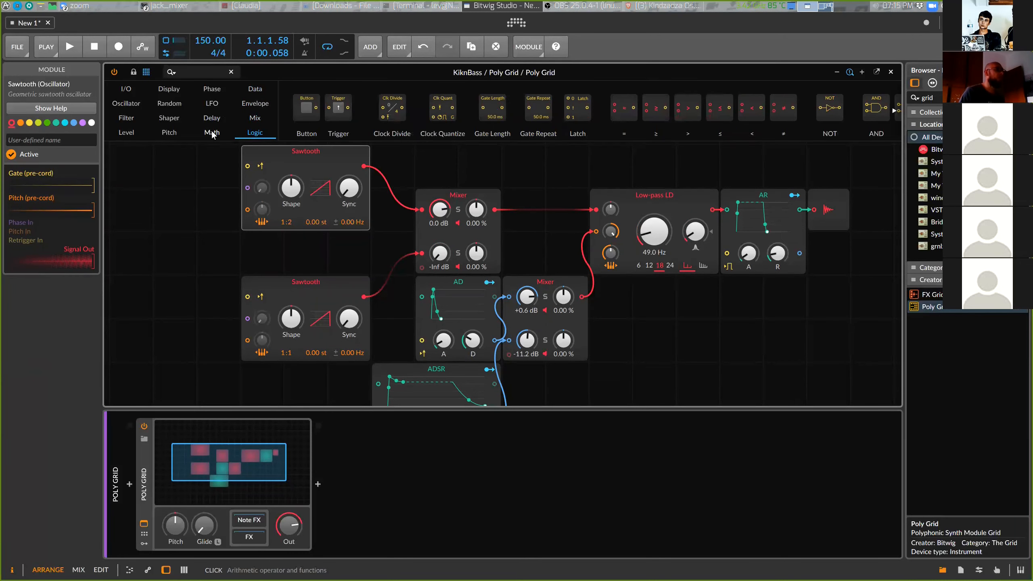
left_click(131, 134)
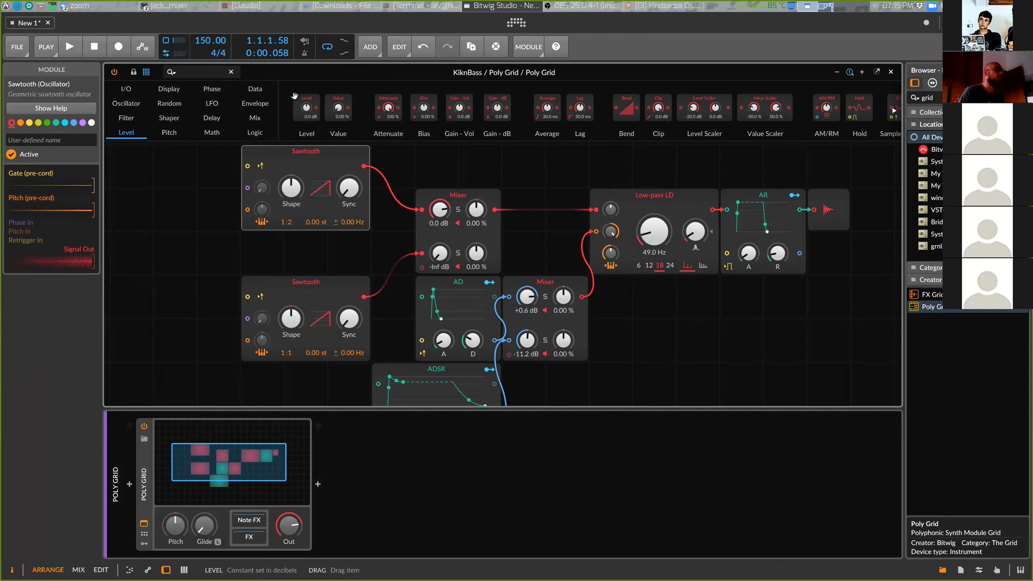
left_click(343, 99)
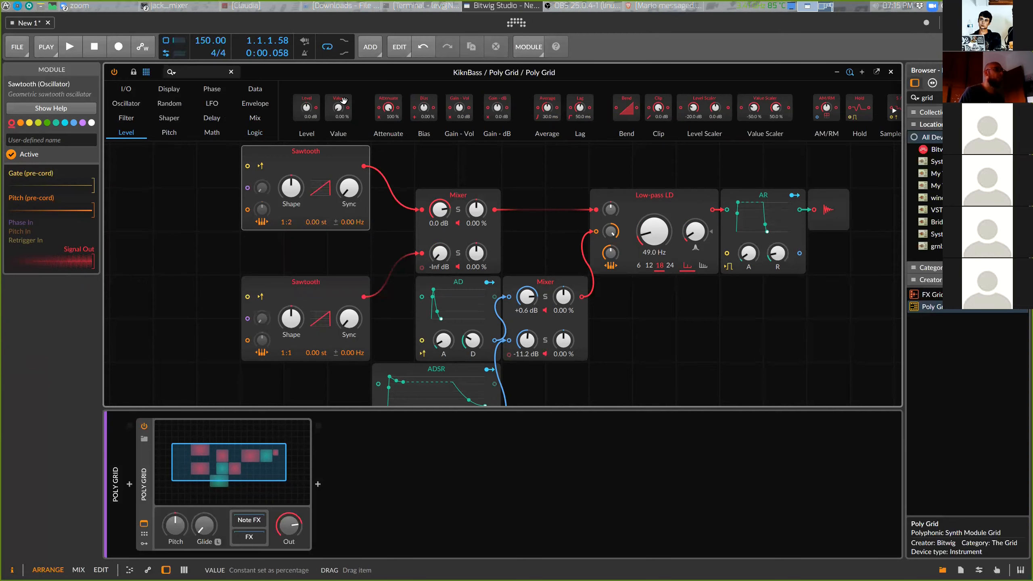
left_click_drag(343, 100, 247, 169)
left_click_drag(190, 256, 248, 300)
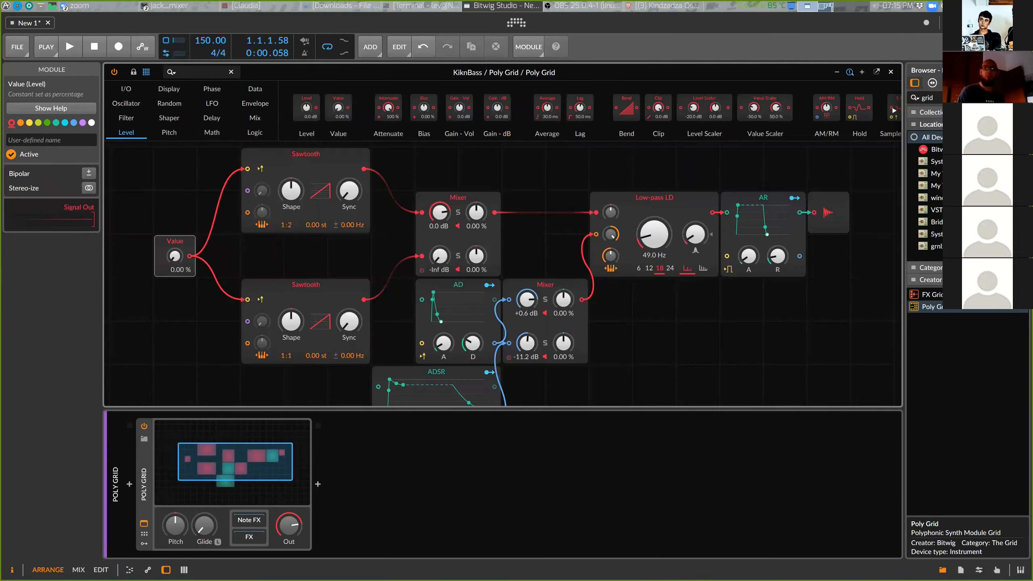
Play the bass to audition the retriggered oscillators
key("space")
mouse_move(175, 256)
left_mouse_down()
mouse_move(174, 240)
mouse_move(175, 277)
mouse_move(175, 244)
mouse_move(175, 273)
mouse_move(172, 257)
left_mouse_up()
key("space")
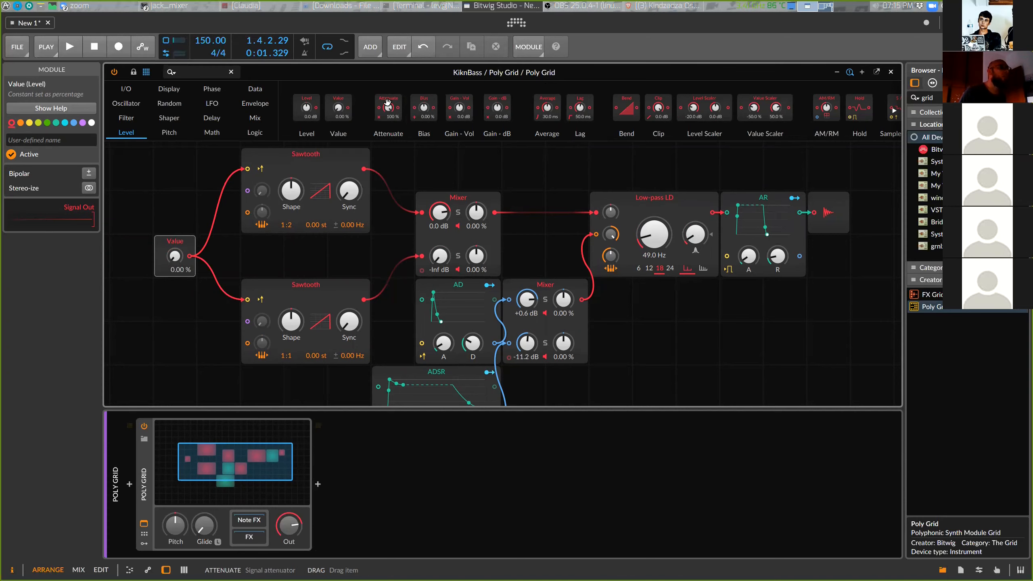
Add a Level module and wire it to the retrigger inputs of both Sawtooth oscillators instead of the Value module
left_click_drag(308, 102, 175, 289)
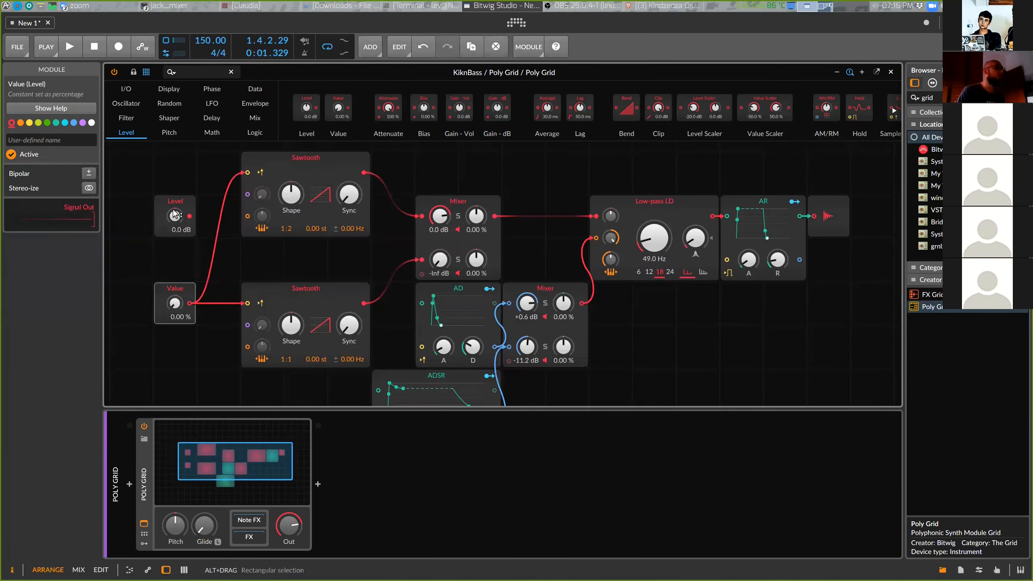
left_click(174, 214)
left_click_drag(164, 246, 247, 171)
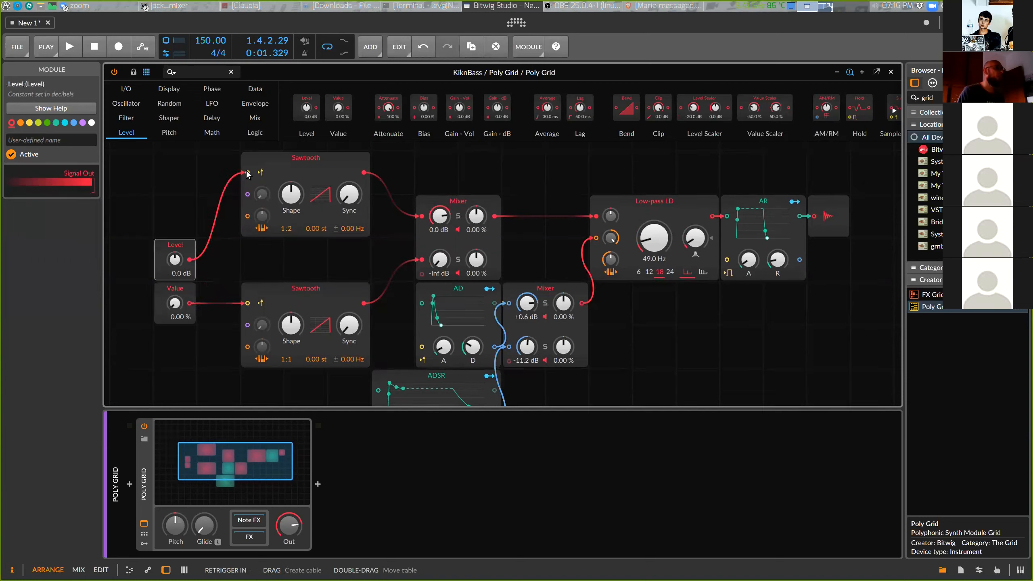
left_click_drag(189, 259, 248, 303)
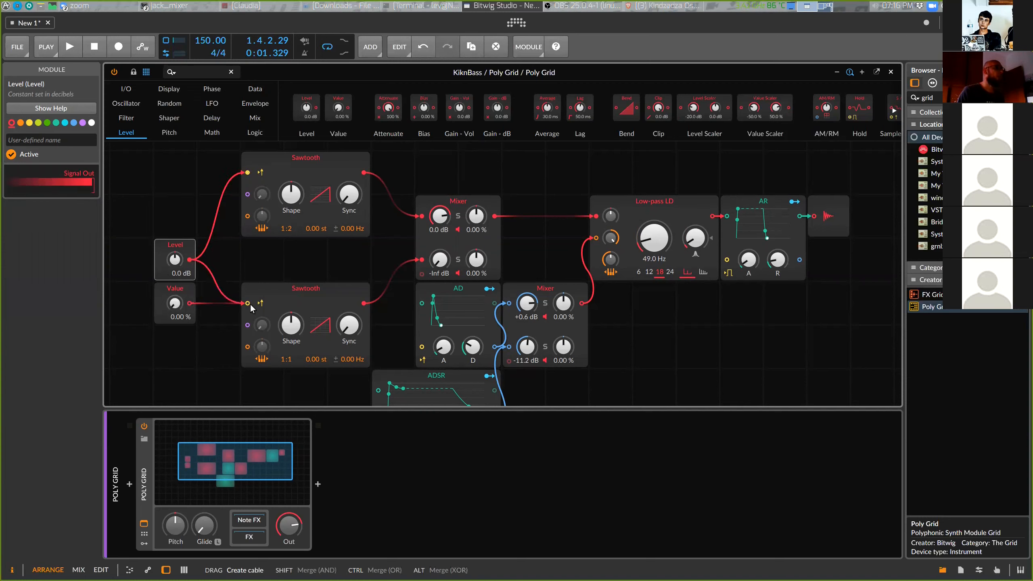
Audition the bass while lowering the Level module to -18.4 dB
key("space")
mouse_move(174, 259)
left_mouse_down()
mouse_move(174, 294)
mouse_move(174, 260)
left_mouse_up()
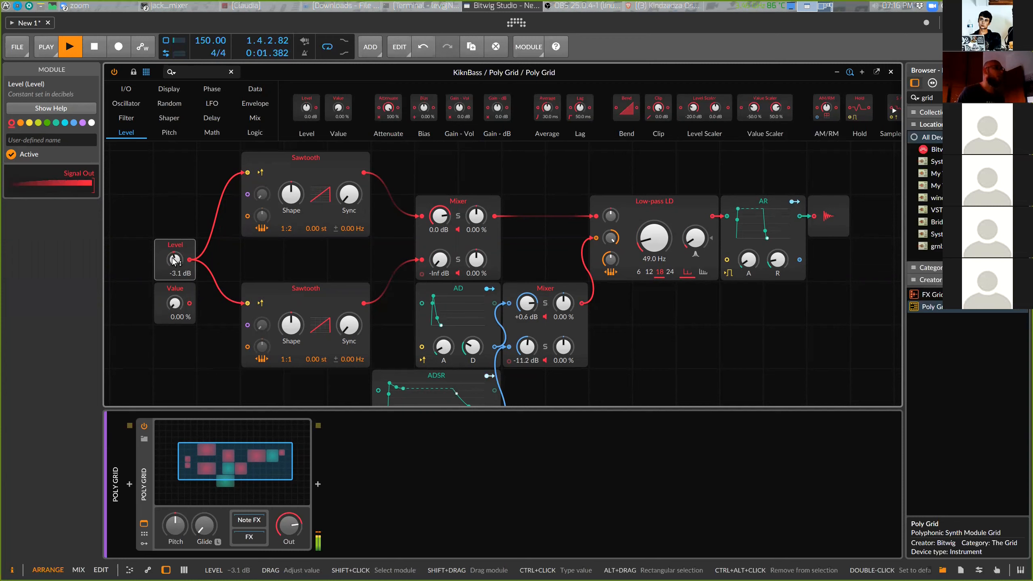
key("space")
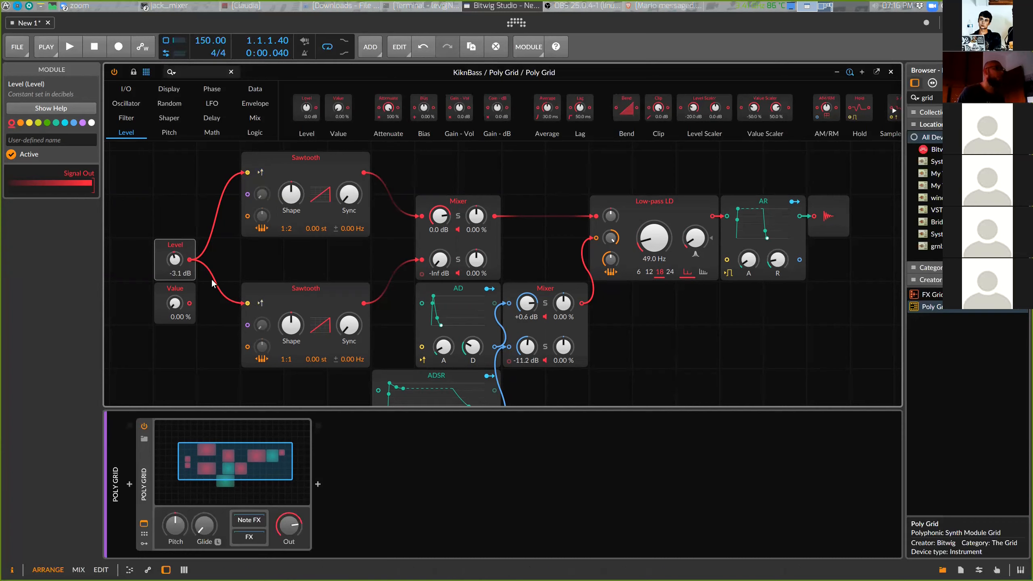
key("space")
left_click_drag(176, 263, 176, 262)
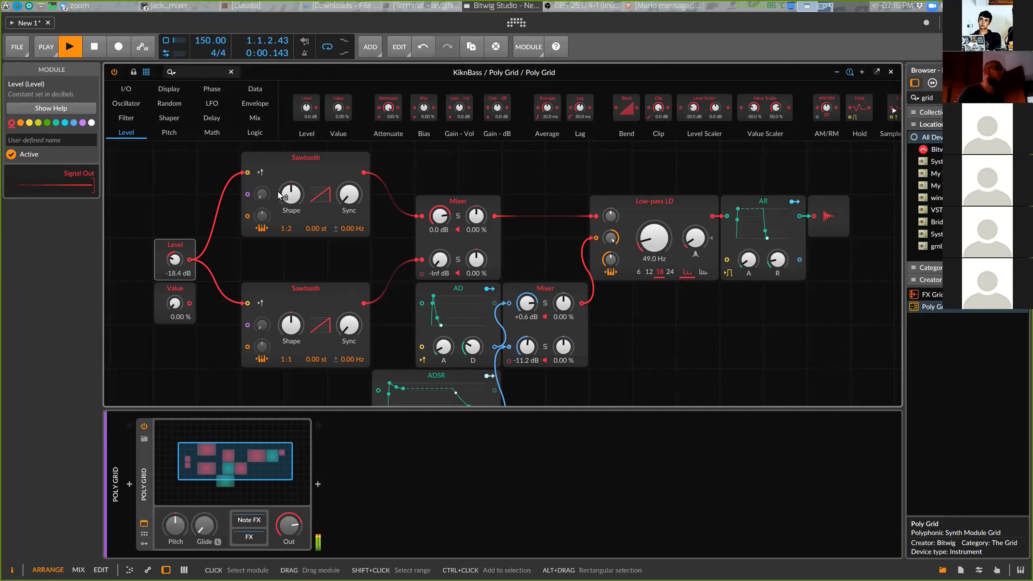
key("space")
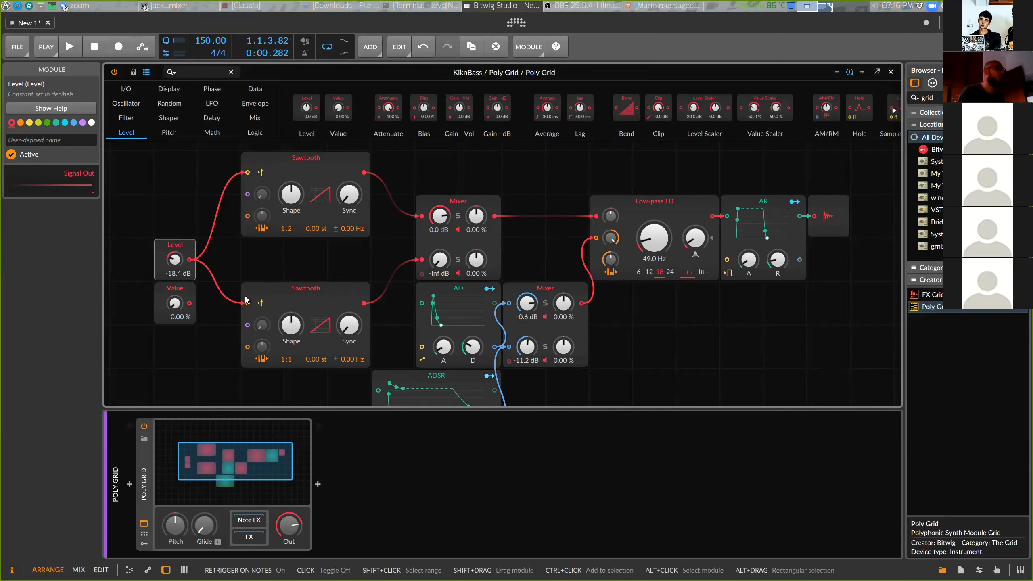
Delete the Level module
key("space")
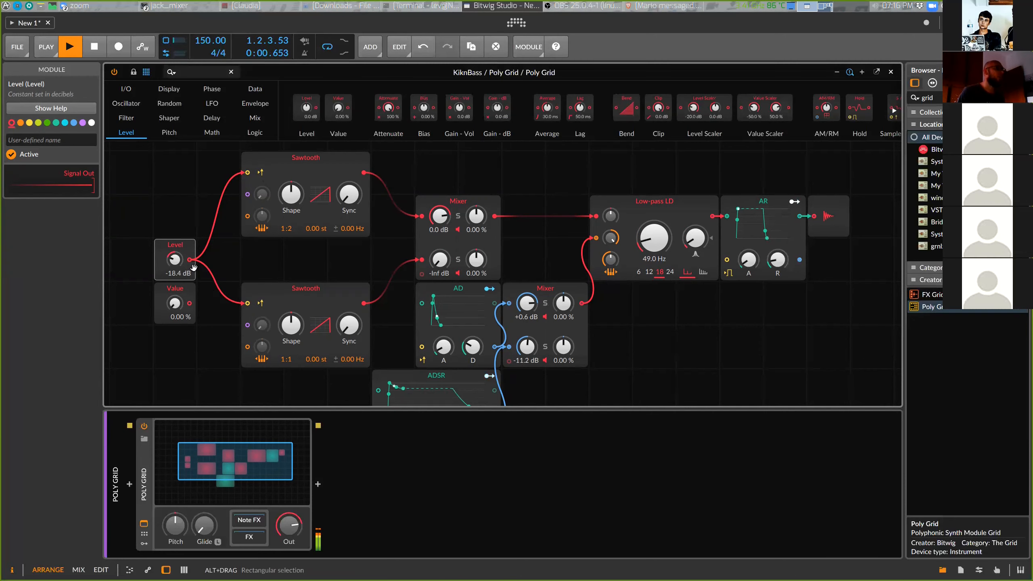
key("space")
left_click_drag(173, 241, 138, 244)
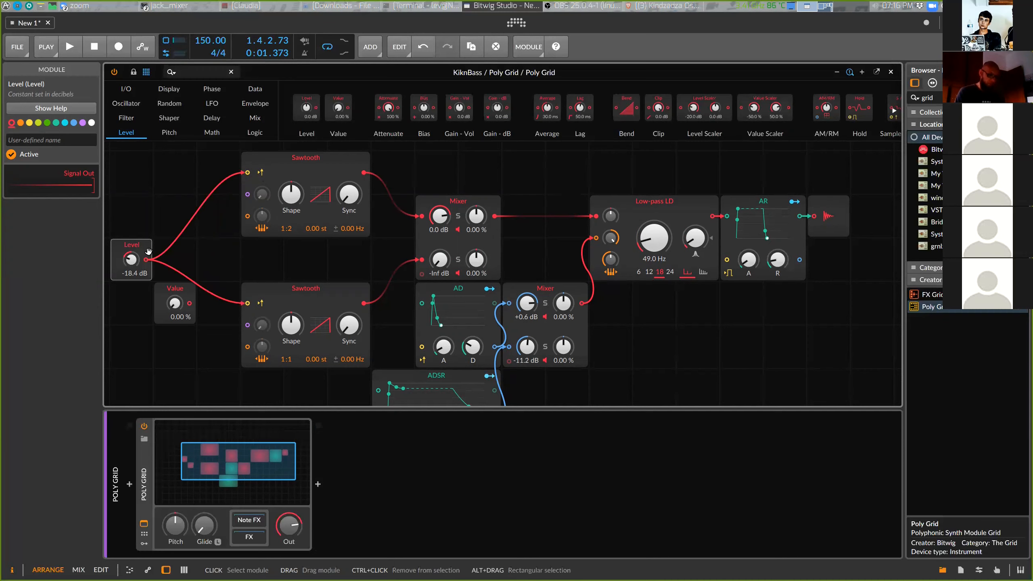
key("Delete")
Reconnect the Value module to the retrigger inputs of both Sawtooth oscillators
left_click_drag(186, 295, 248, 173)
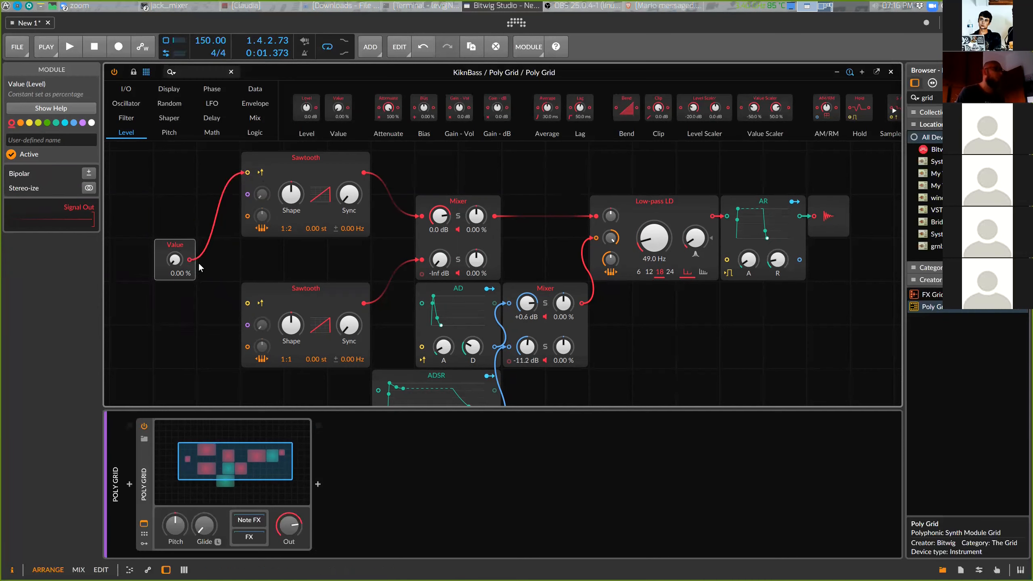
left_click_drag(197, 265, 251, 303)
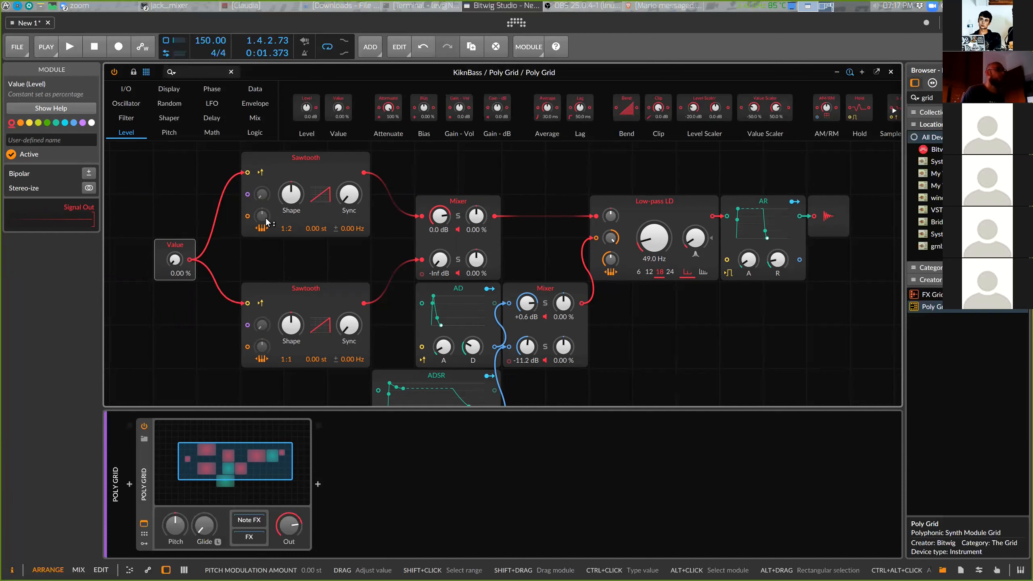
Rewire the Value module to the Phase In of both Sawtooth oscillators with 100% phase modulation
key("space")
left_click(262, 194)
mouse_move(262, 191)
left_mouse_down()
mouse_move(262, 181)
mouse_move(262, 194)
left_mouse_up()
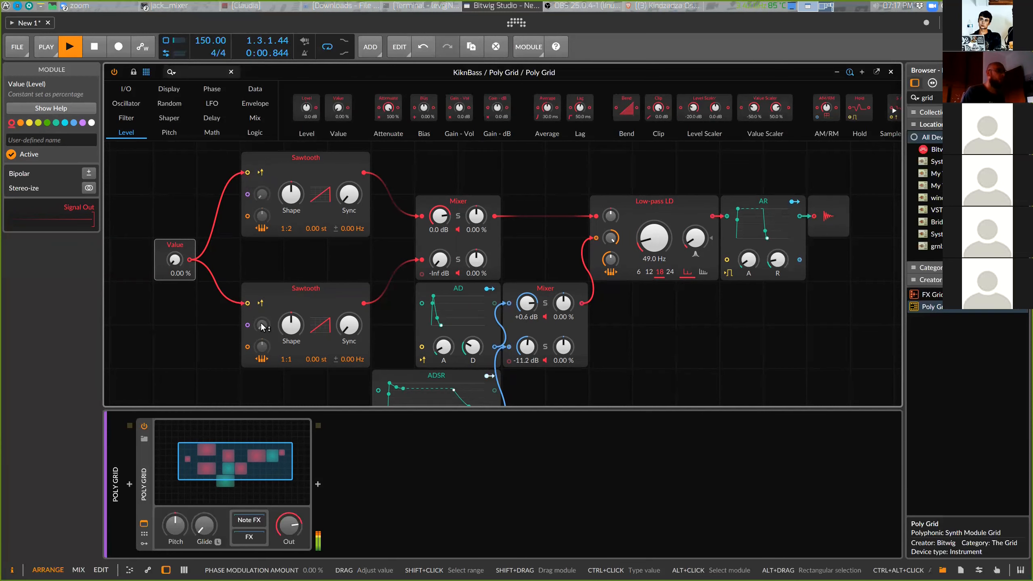
key("space")
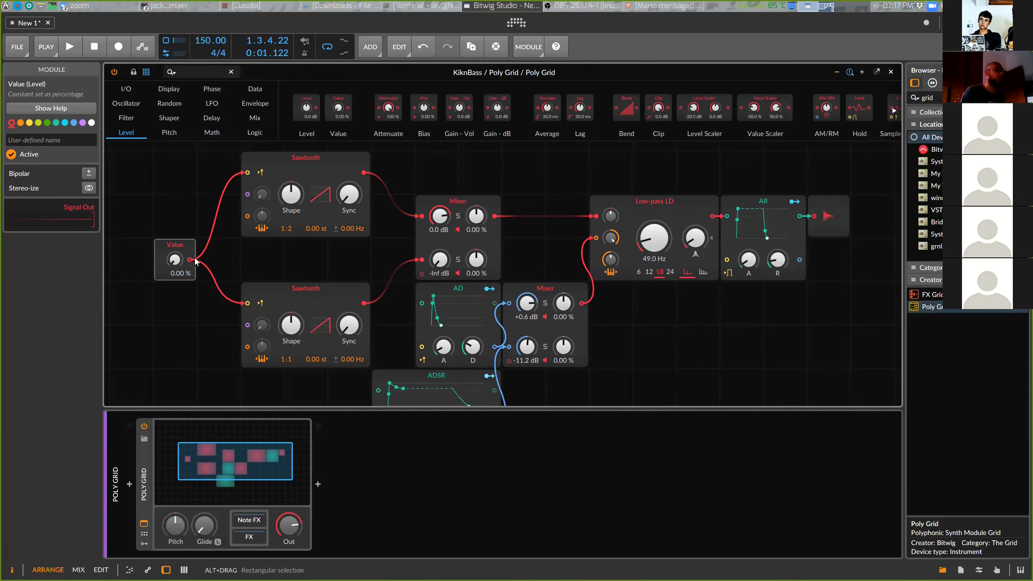
left_click_drag(247, 173, 229, 203)
left_click_drag(248, 302, 247, 195)
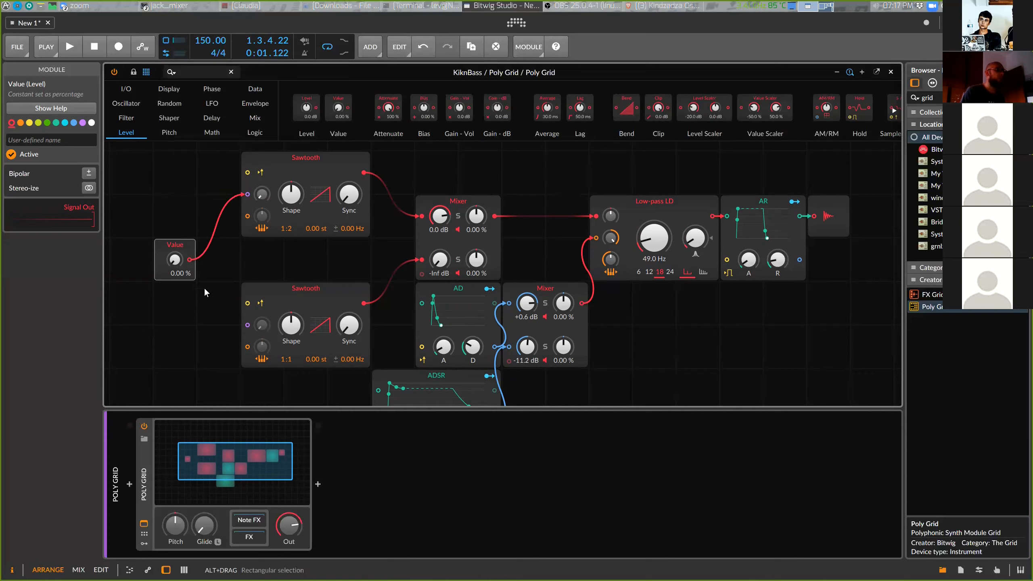
left_click_drag(190, 259, 261, 311)
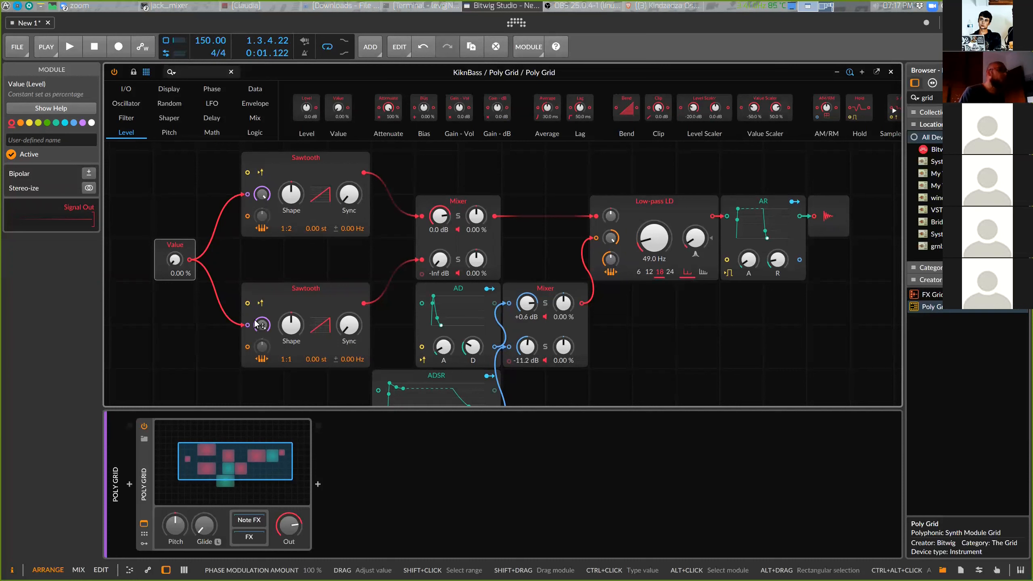
Move the lower Sawtooth oscillator up beneath the upper one and audition the bass
left_click_drag(300, 293, 300, 250)
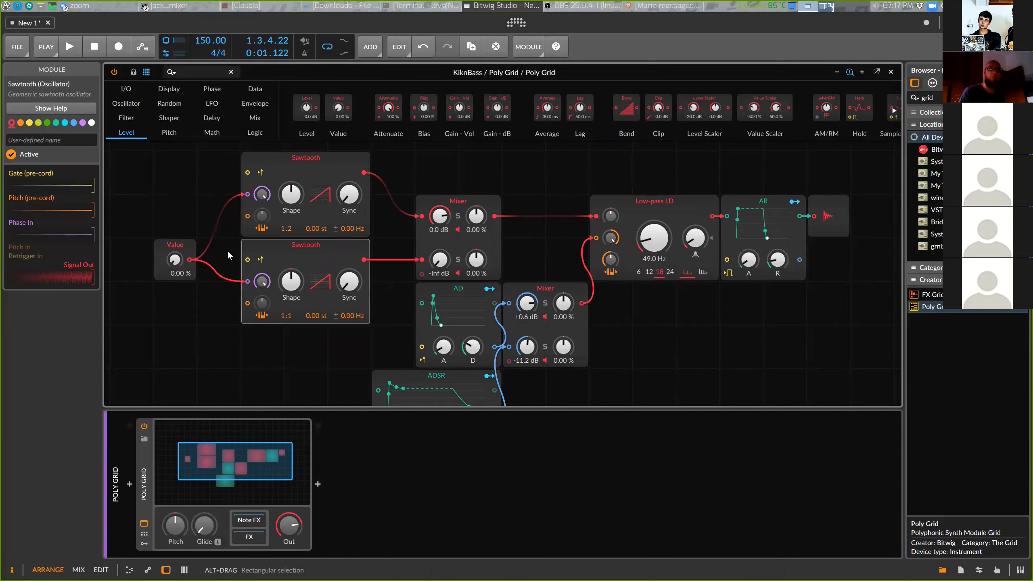
key("space")
left_click_drag(175, 259, 176, 297)
key("space")
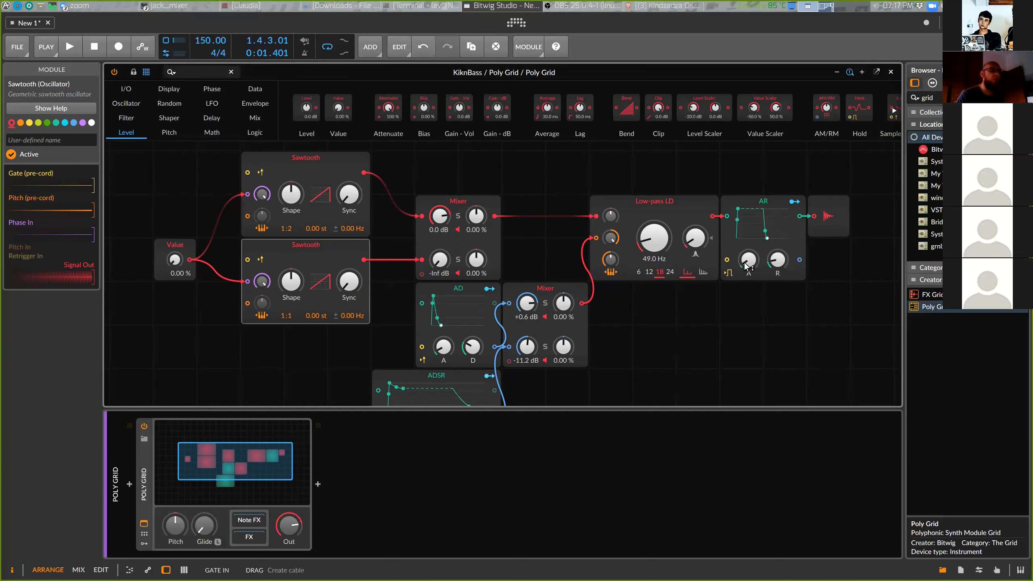
Close the Poly Grid editor window
scroll(598, 301, "down", 2)
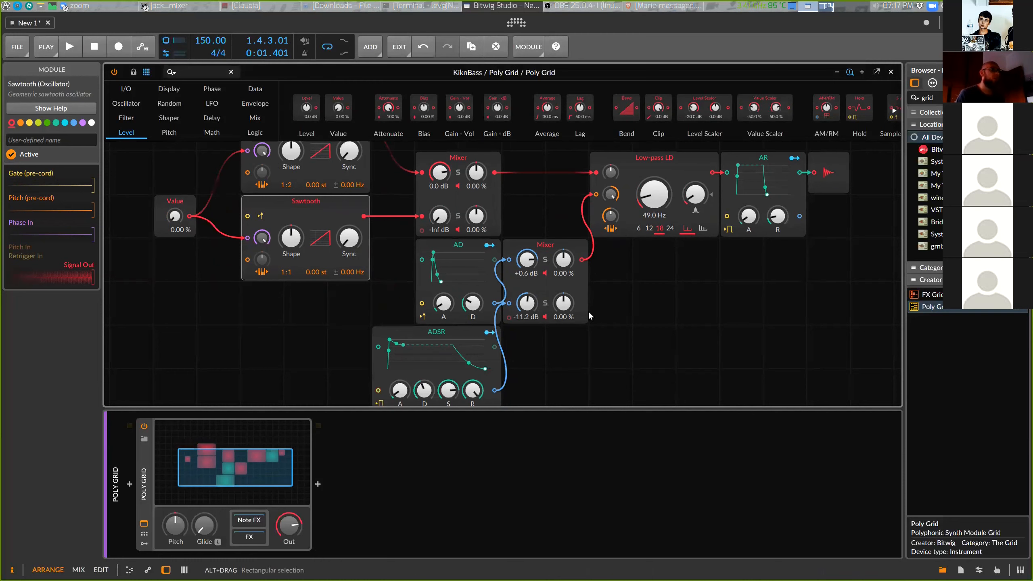
scroll(672, 366, "up", 2)
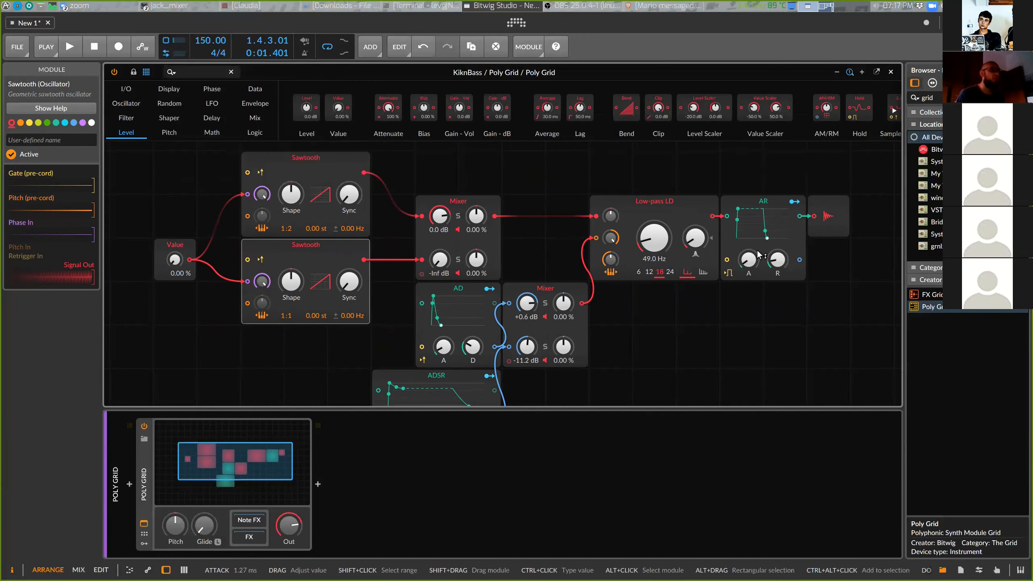
key("minus")
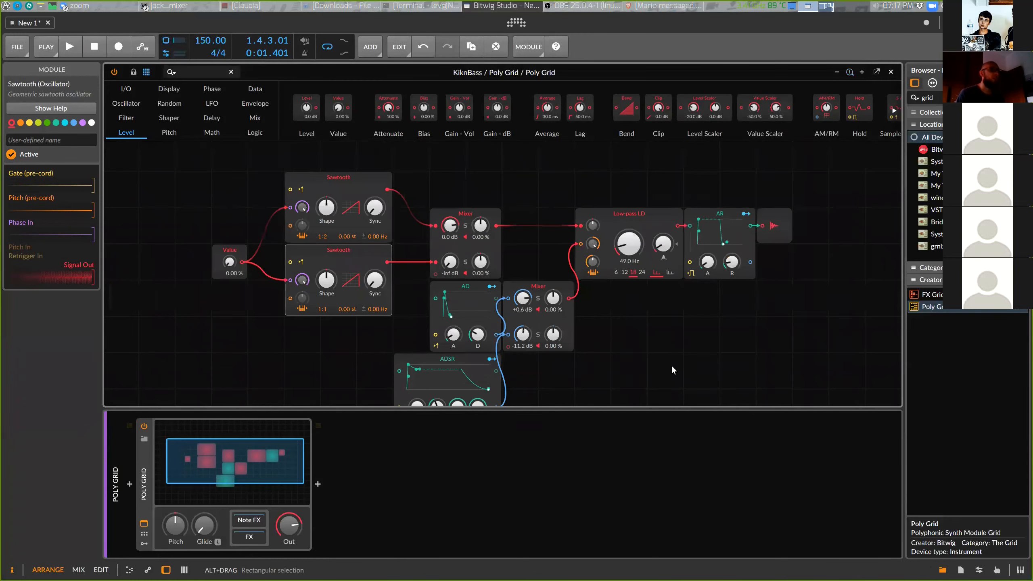
scroll(672, 365, "down", 2)
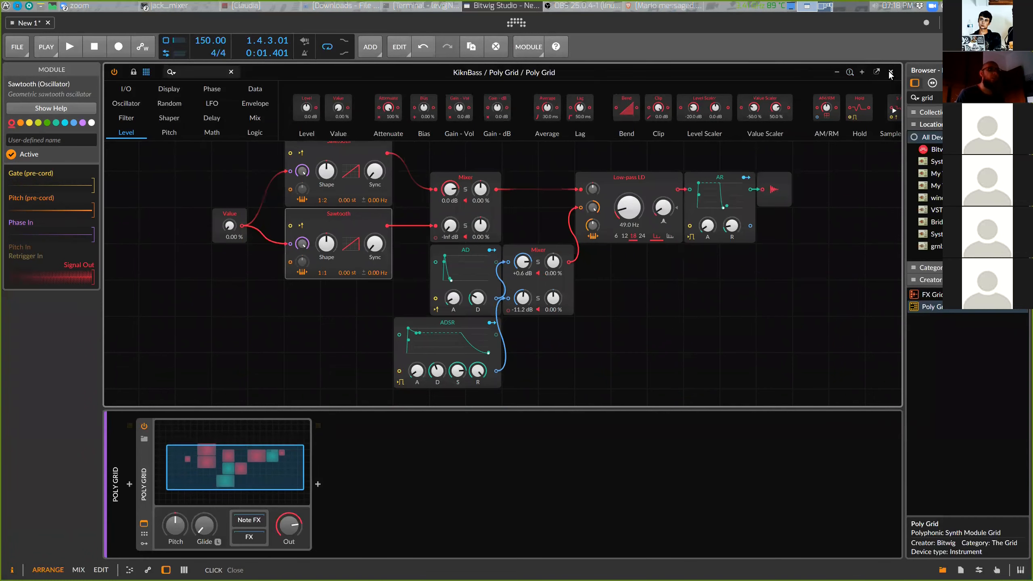
left_click(231, 71)
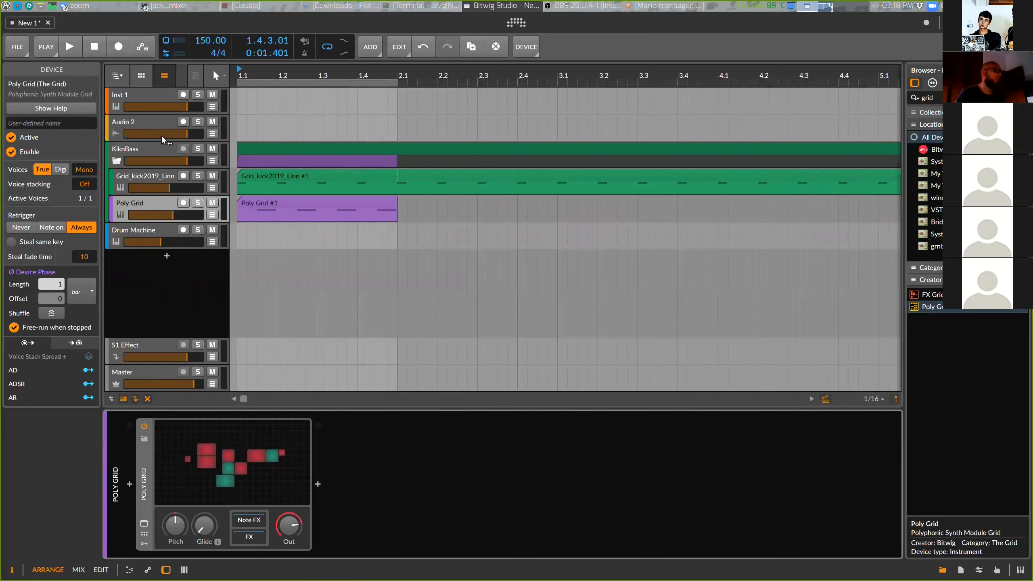
Search the browser for osc and add an Oscilloscope device to the KiknBass group track
left_click(150, 155)
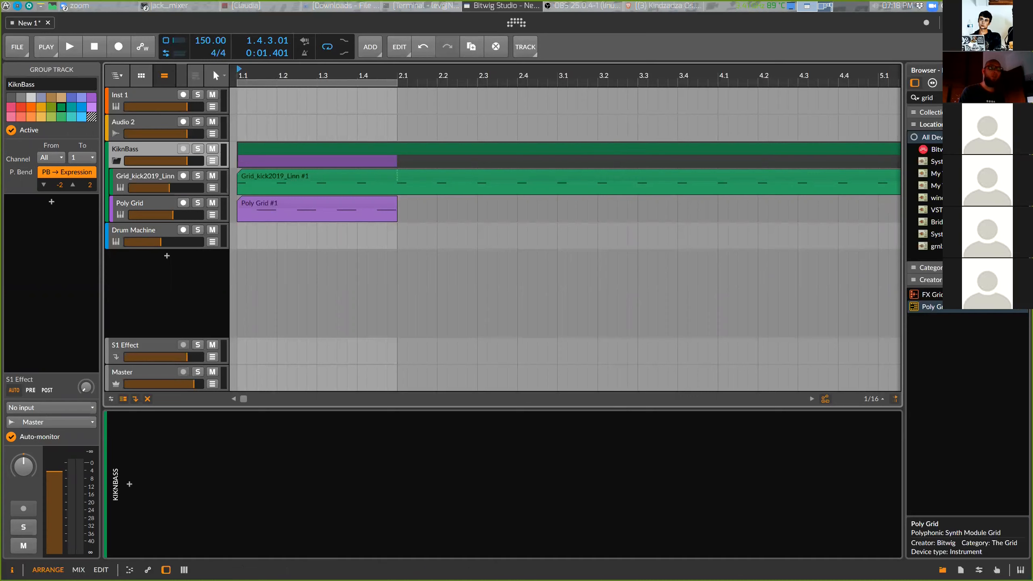
left_click(1022, 98)
left_click(1020, 98)
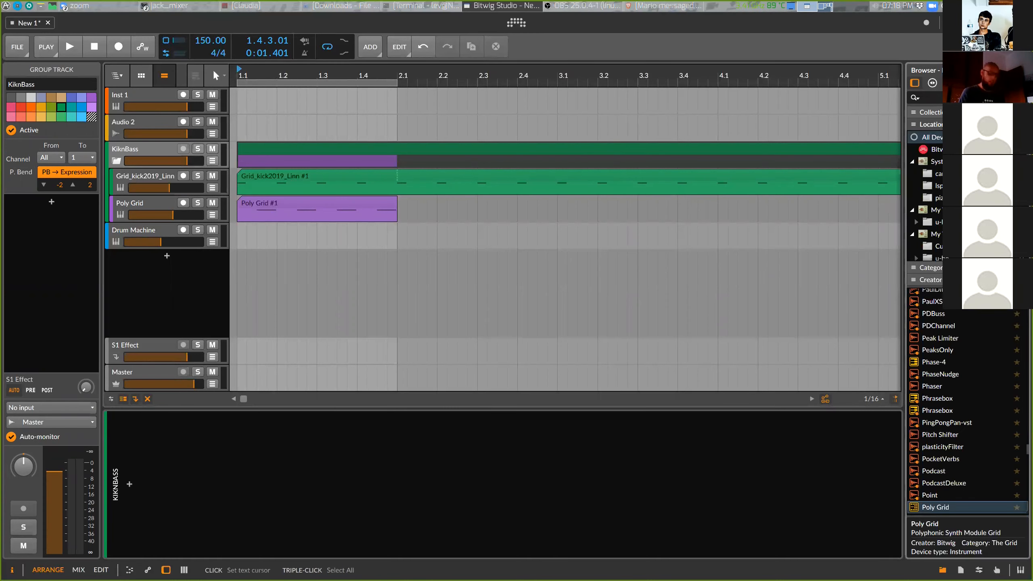
type("osc")
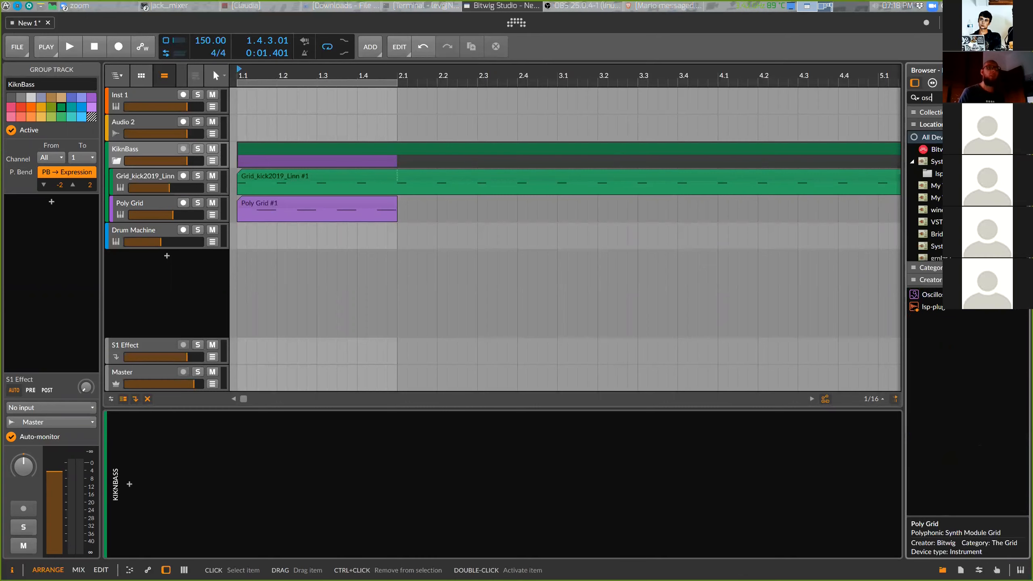
left_click_drag(929, 295, 509, 534)
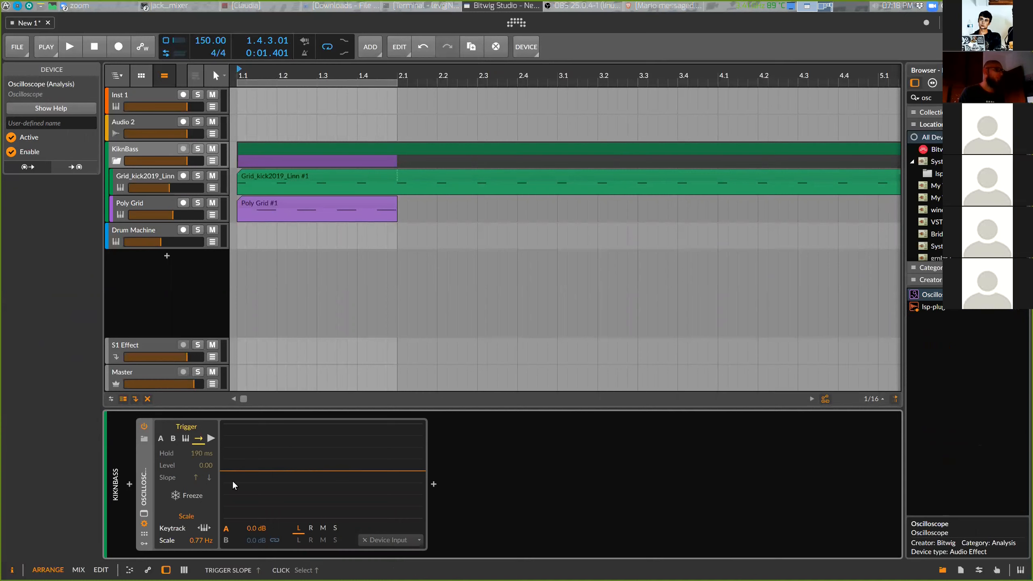
Play the loop and set the Oscilloscope's scale to 8.75 Hz to view the bass waveform
key("space")
key("space")
mouse_move(200, 541)
left_mouse_down()
mouse_move(201, 566)
mouse_move(201, 504)
mouse_move(199, 544)
left_mouse_up()
key("space")
key("space")
key("space")
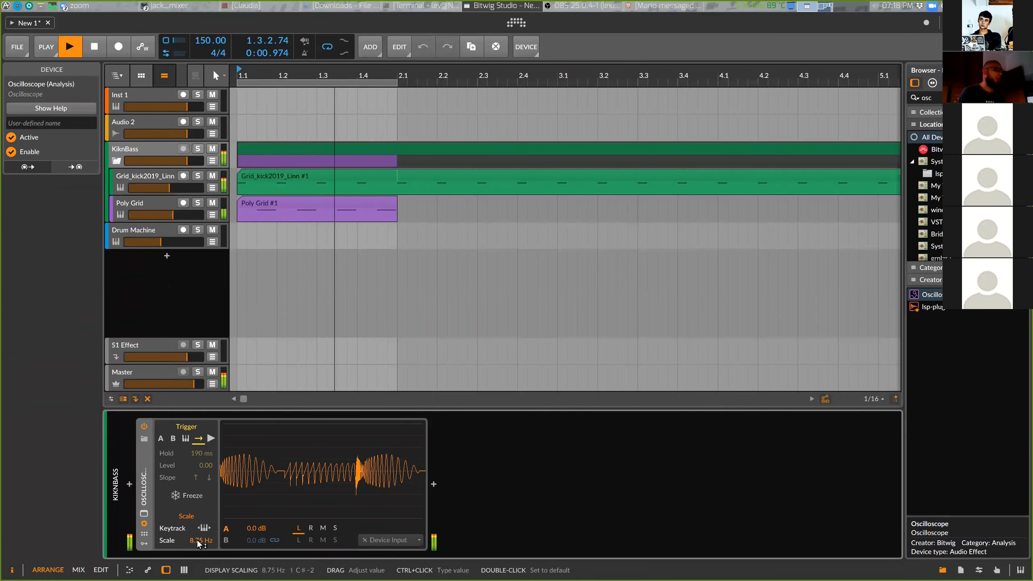
key("space")
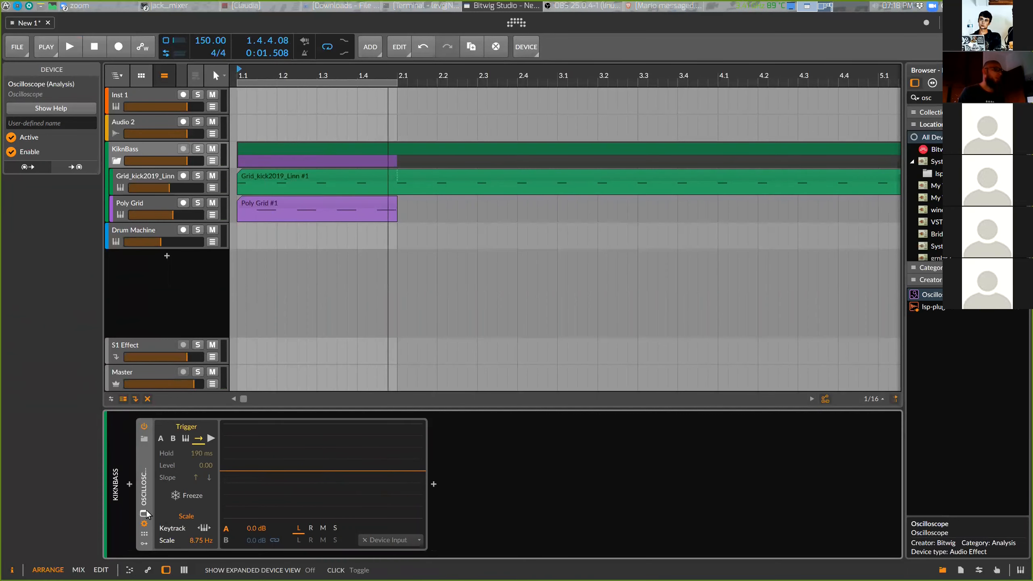
Open the Oscilloscope's expanded view, undock it into a separate window, and resize and reposition that window
left_click(145, 513)
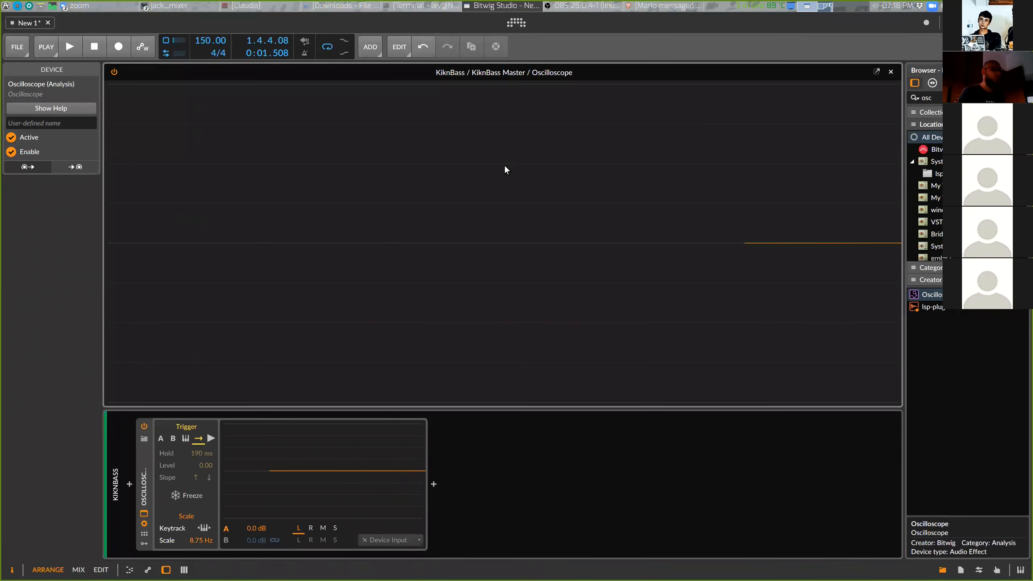
left_click(879, 70)
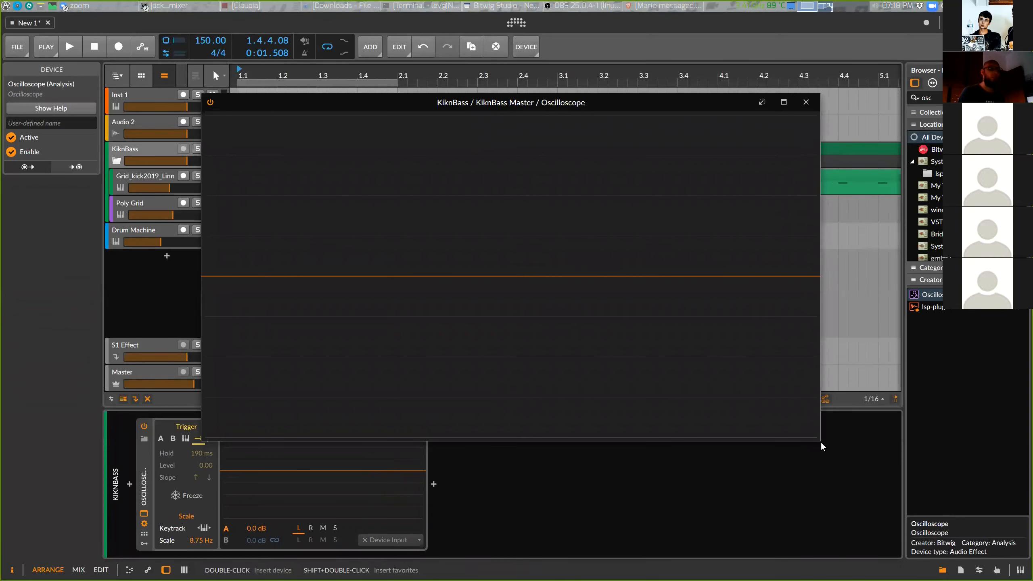
left_click_drag(820, 441, 849, 360)
left_click_drag(704, 102, 729, 89)
While the loop plays, set the Oscilloscope trigger mode to trigger on trace A
key("space")
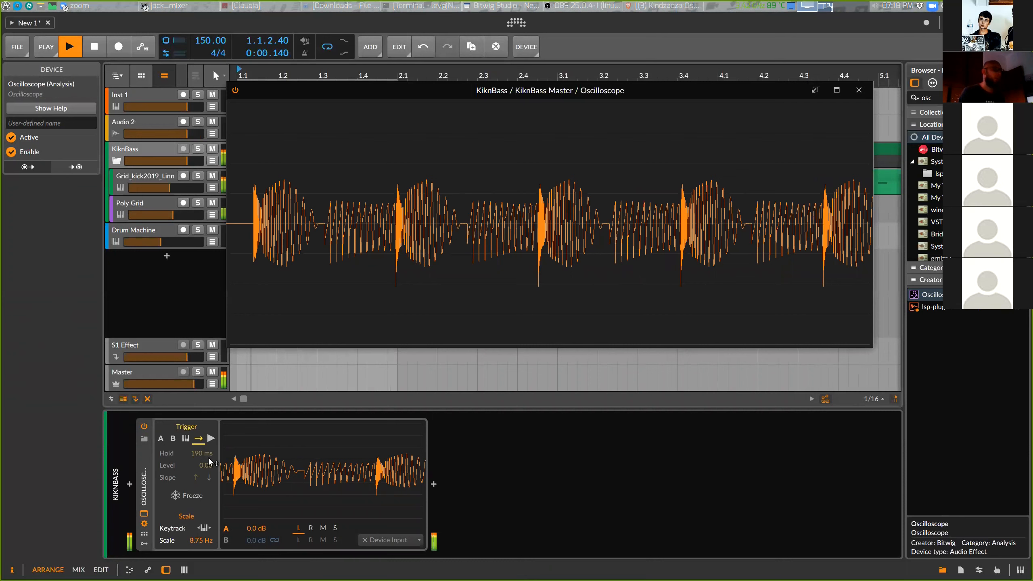
left_click(211, 438)
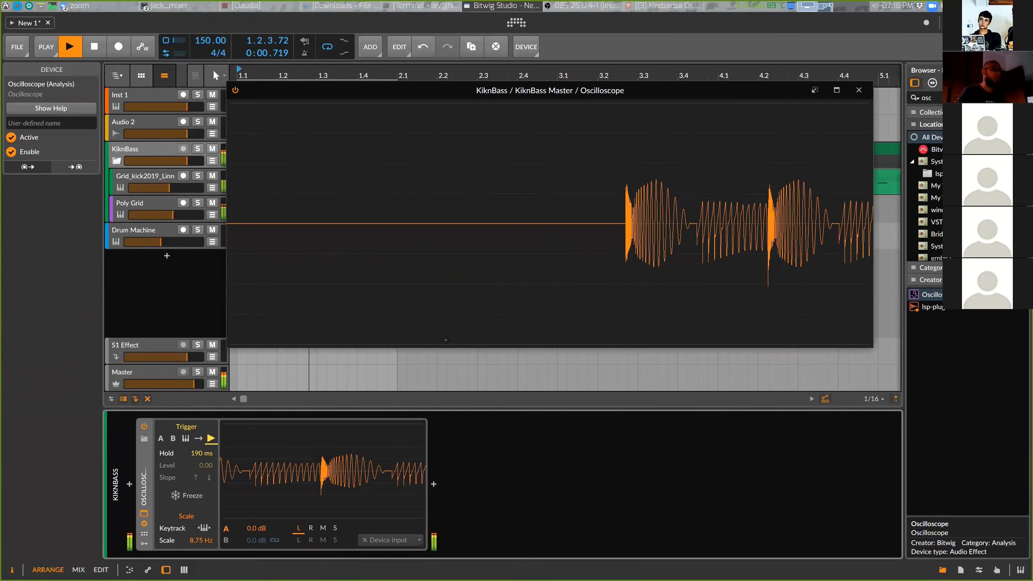
left_click(160, 441)
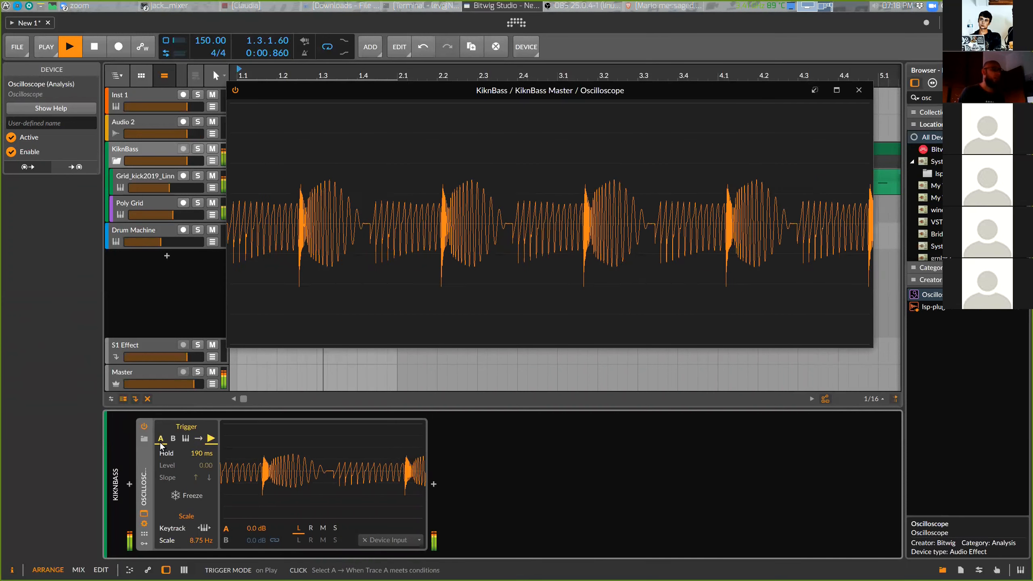
left_click(160, 442)
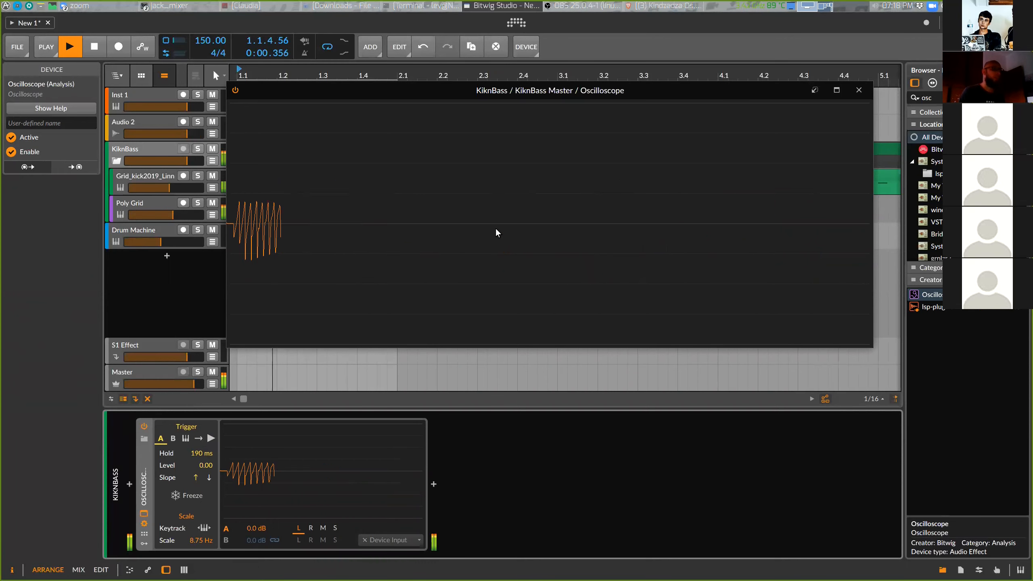
key("space")
Lower the Poly Grid track volume to about -6.7 dB while auditioning the loop on the oscilloscope
left_click_drag(339, 90, 389, 119)
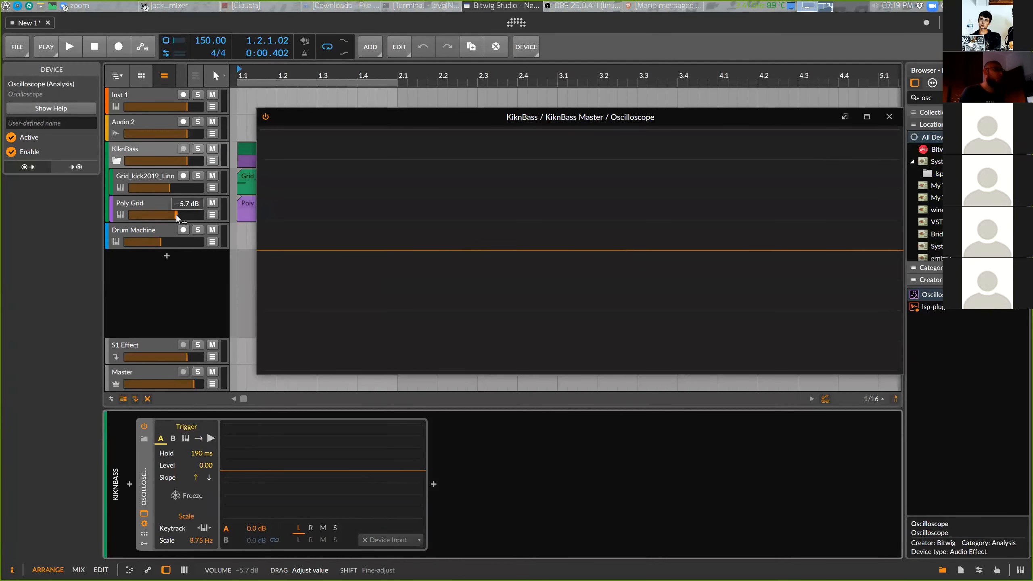
key("space")
left_click_drag(176, 214, 174, 214)
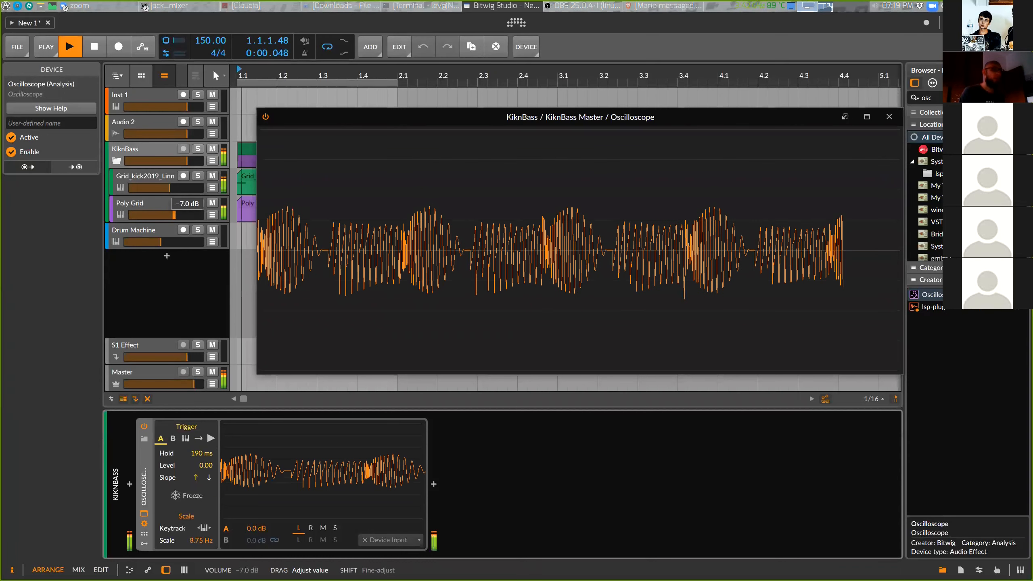
left_click_drag(174, 215, 174, 214)
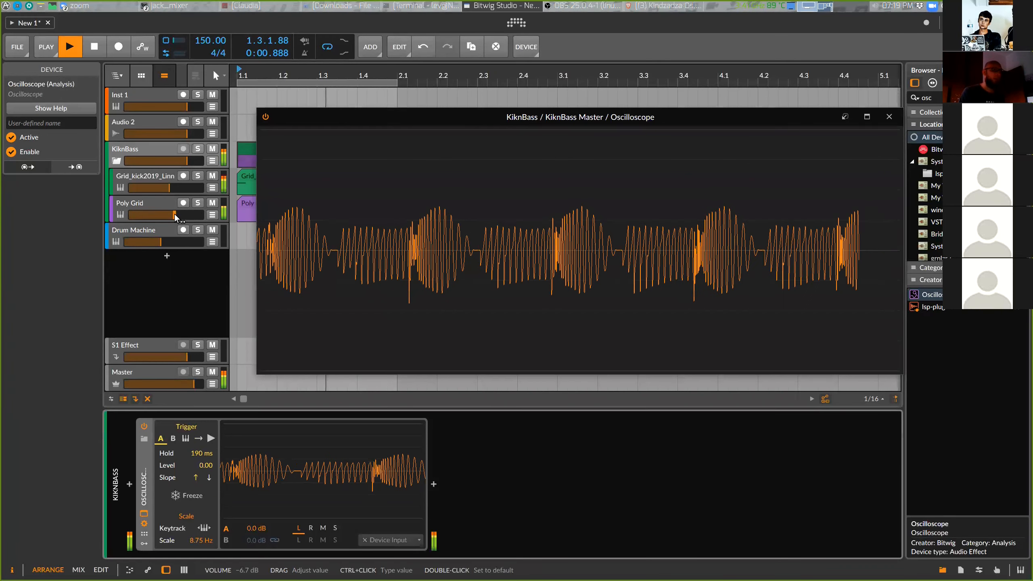
key("space")
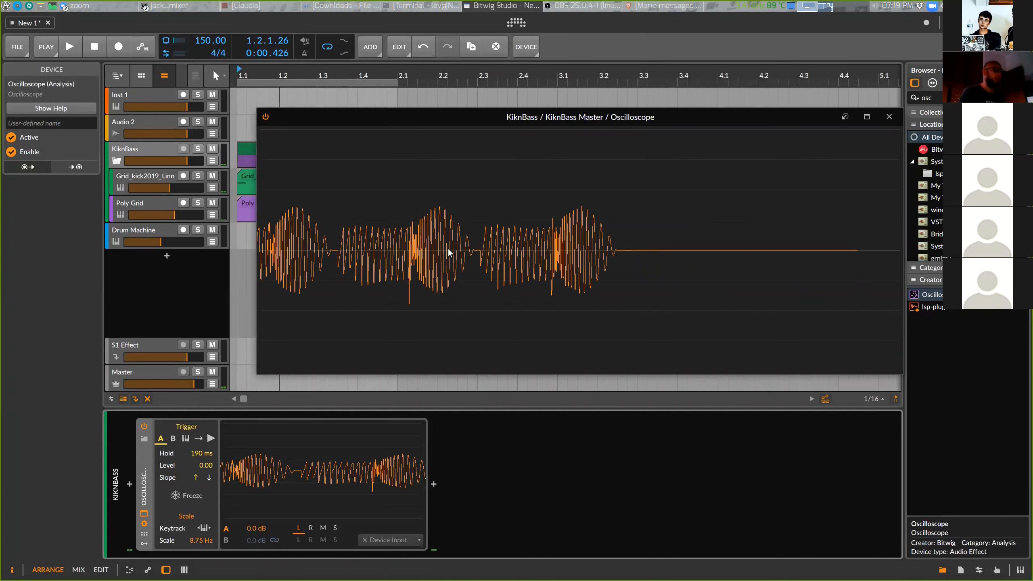